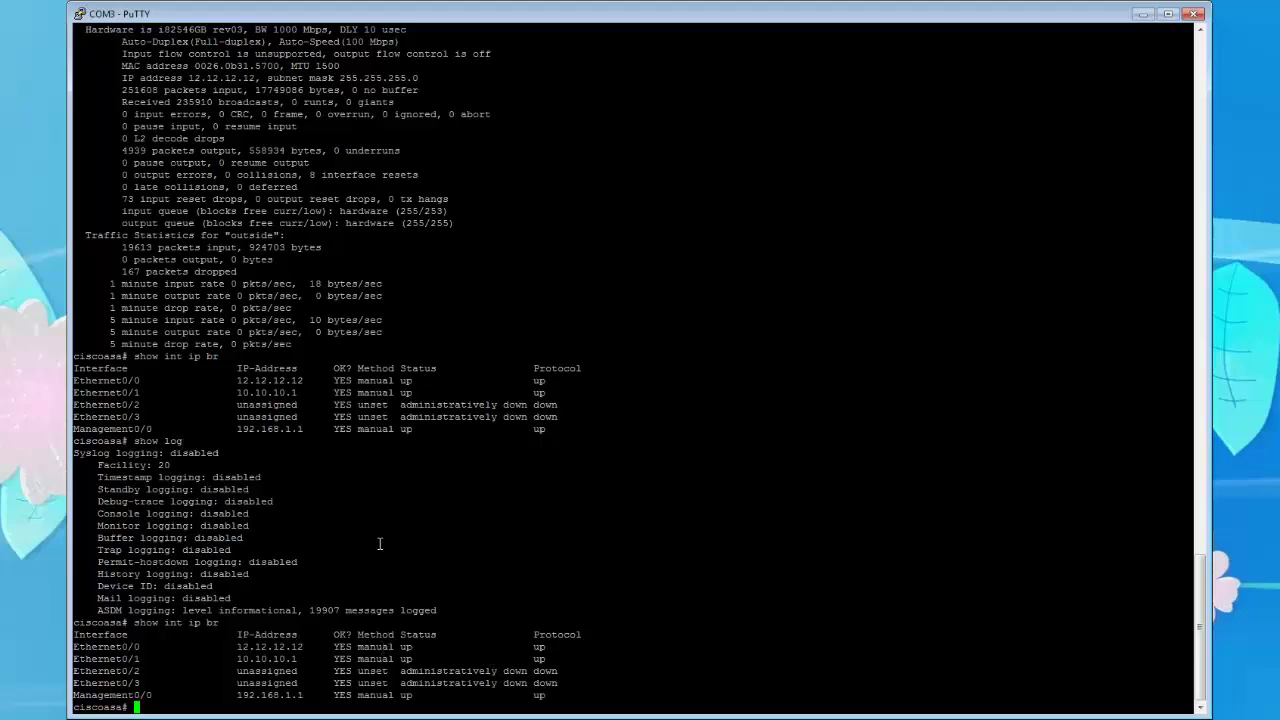
Push the earlier output off the terminal with blank prompt lines and ping 8.8.8.8 from the ASA
{"action": "key", "text": "Return"}
{"action": "key", "text": "Return"}
{"action": "key", "text": "Return"}
{"action": "key", "text": "Return"}
{"action": "key", "text": "Return"}
{"action": "key", "text": "Return"}
{"action": "key", "text": "Return"}
{"action": "key", "text": "Return"}
{"action": "key", "text": "Return"}
{"action": "key", "text": "Return"}
{"action": "key", "text": "Return"}
{"action": "key", "text": "Return"}
{"action": "key", "text": "Return"}
{"action": "key", "text": "Return"}
{"action": "key", "text": "Return"}
{"action": "key", "text": "Return"}
{"action": "key", "text": "Return"}
{"action": "key", "text": "Return"}
{"action": "key", "text": "Return"}
{"action": "key", "text": "Return"}
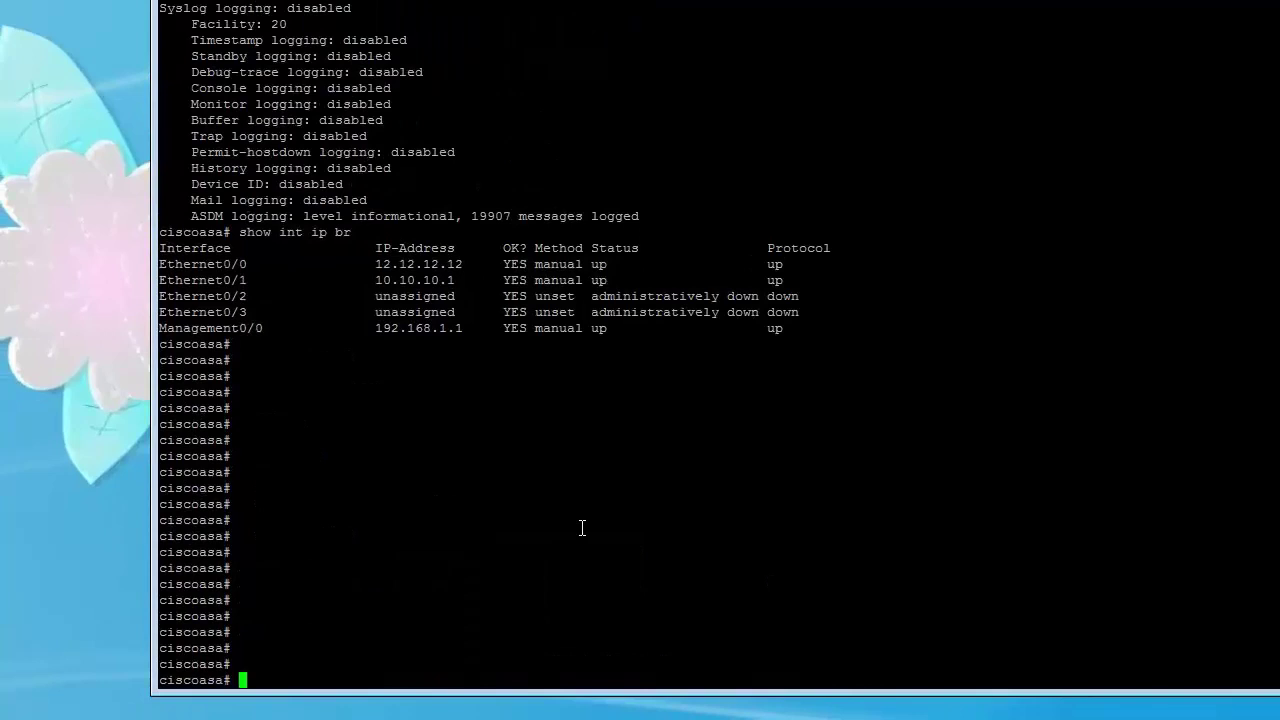
{"action": "key", "text": "Return"}
{"action": "key", "text": "Return"}
{"action": "key", "text": "Return"}
{"action": "key", "text": "Return"}
{"action": "key", "text": "Return"}
{"action": "key", "text": "Return"}
{"action": "key", "text": "Return"}
{"action": "key", "text": "Return"}
{"action": "key", "text": "Return"}
{"action": "key", "text": "Return"}
{"action": "key", "text": "Return"}
{"action": "key", "text": "Return"}
{"action": "key", "text": "Return"}
{"action": "key", "text": "Return"}
{"action": "key", "text": "Return"}
{"action": "key", "text": "Return"}
{"action": "key", "text": "Return"}
{"action": "key", "text": "Return"}
{"action": "key", "text": "Return"}
{"action": "key", "text": "Return"}
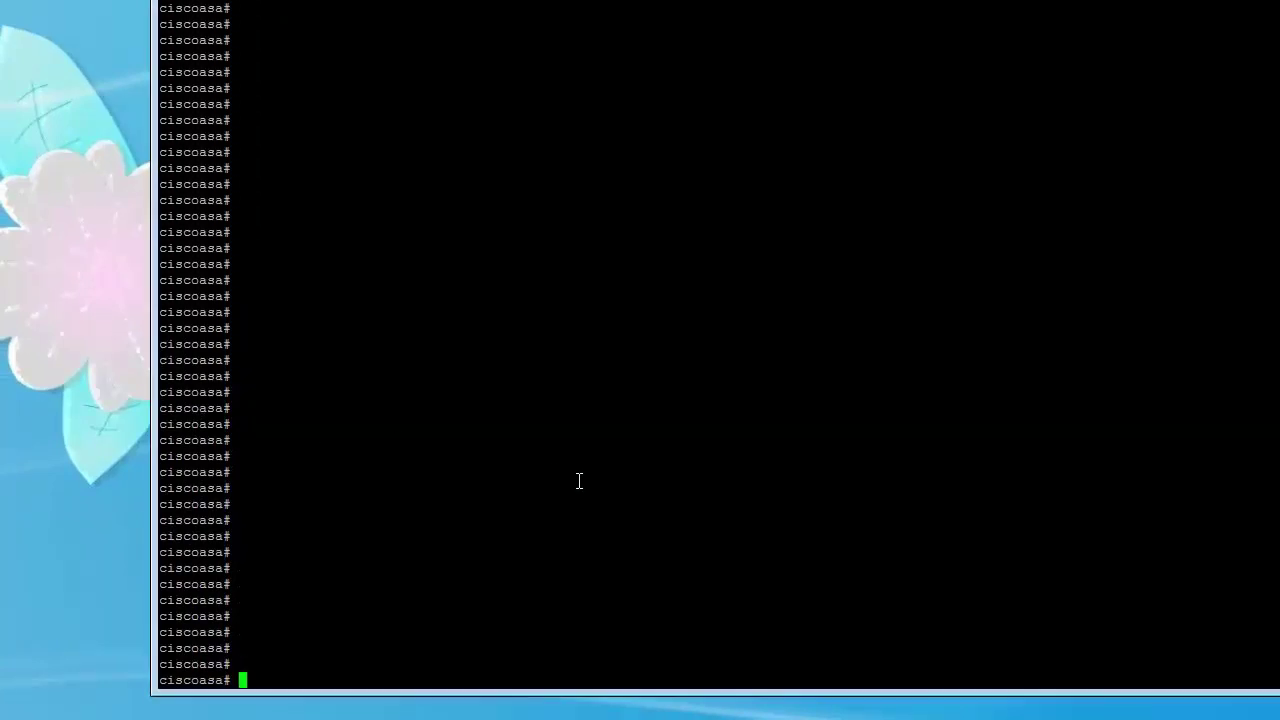
{"action": "type", "text": "ping 8.8.8.8"}
{"action": "key", "text": "Return"}
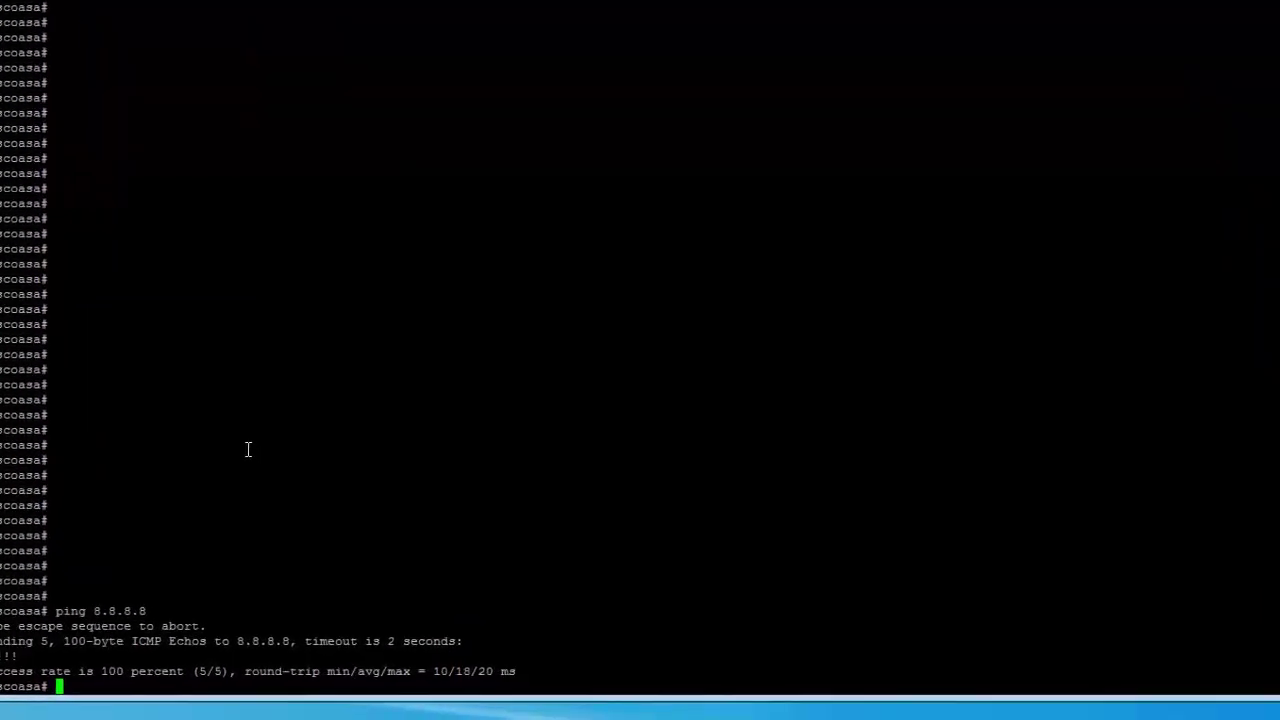
Enter configuration mode and add an inside static route for 10.10.0.0 255.255.0.0 through gateway 10.10.11.2
{"action": "type", "text": "config t"}
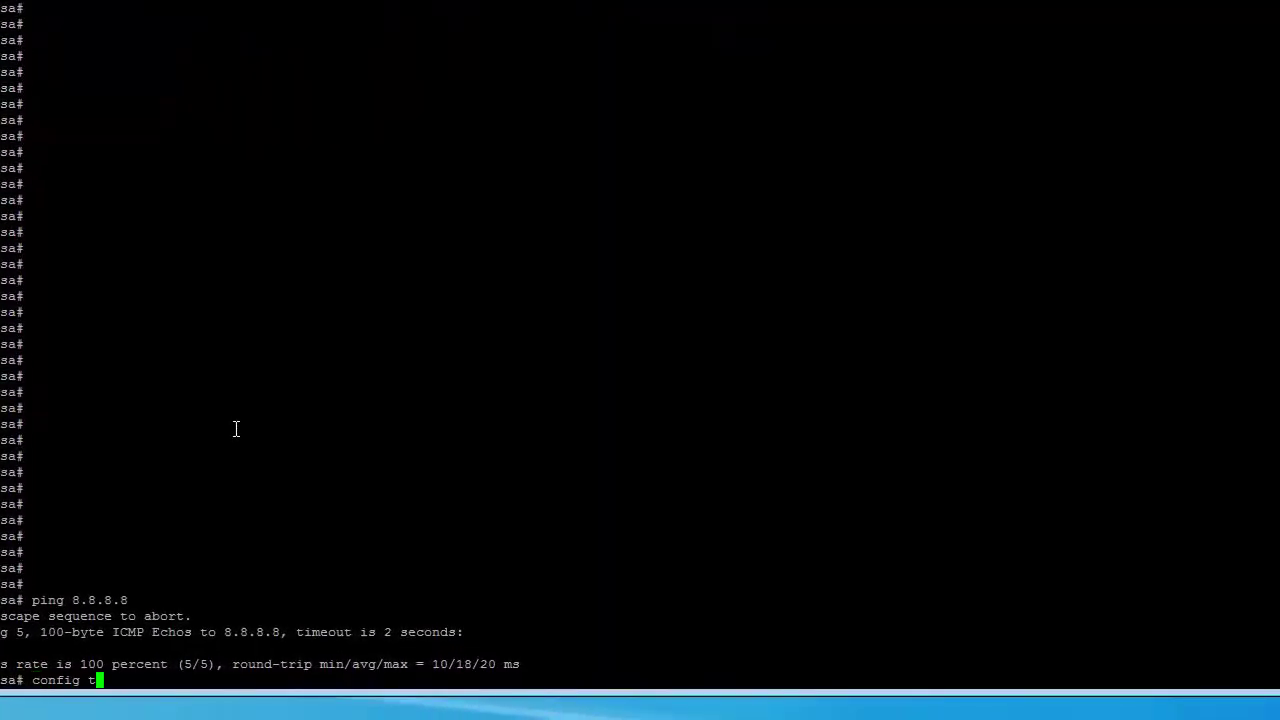
{"action": "key", "text": "Return"}
{"action": "type", "text": "route "}
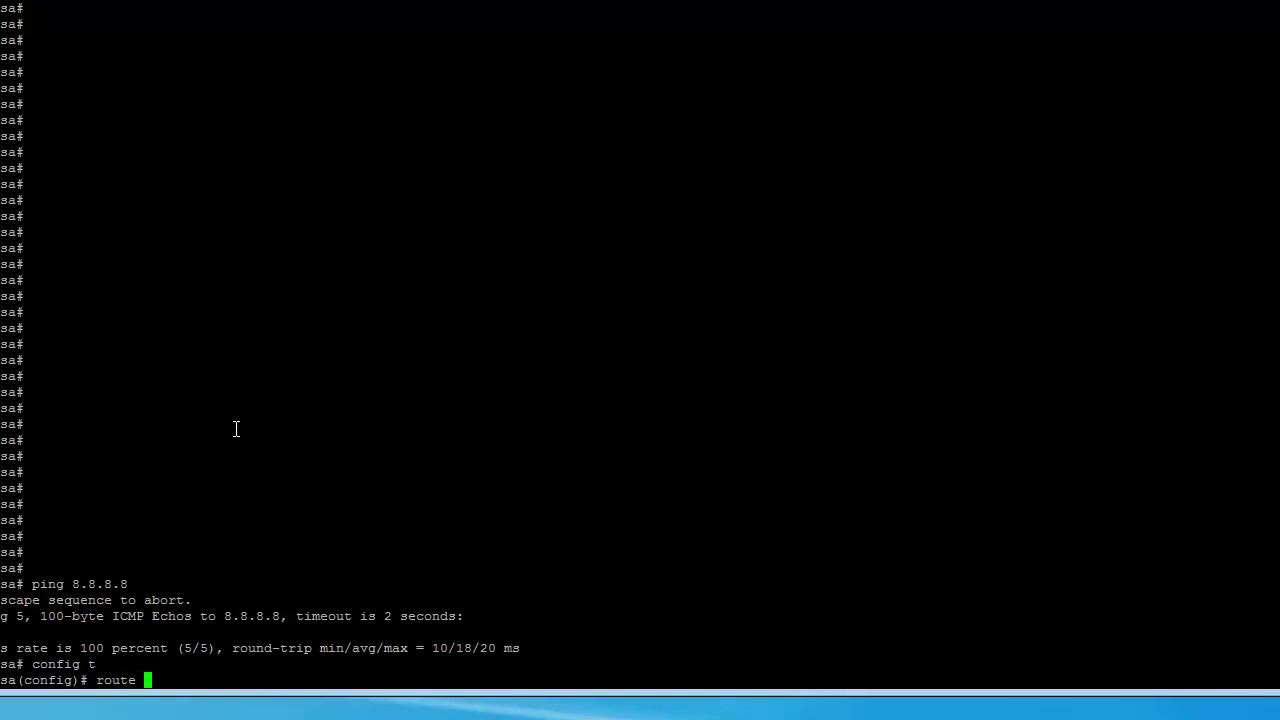
{"action": "type", "text": "inside"}
{"action": "type", "text": "10.10.0.0 255.255"}
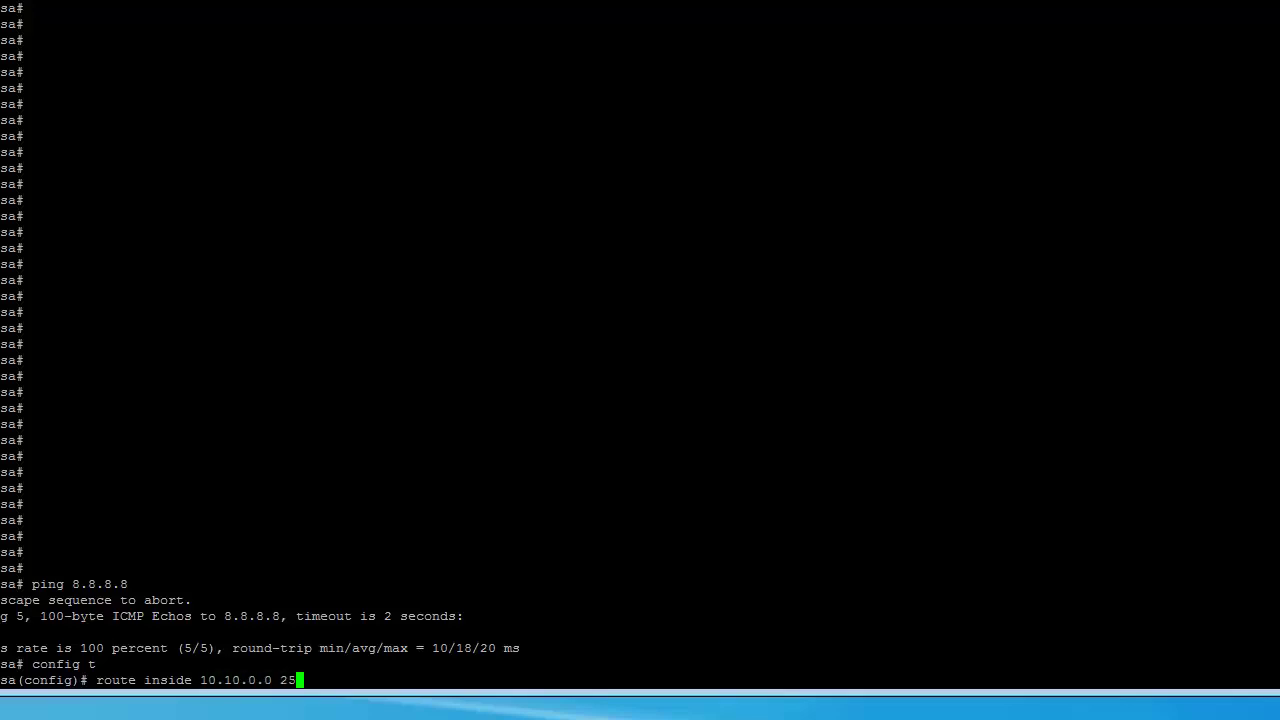
{"action": "type", "text": ".0.0 10.10.10"}
{"action": "key", "text": "BackSpace"}
{"action": "key", "text": "BackSpace"}
{"action": "key", "text": "BackSpace"}
{"action": "type", "text": "."}
{"action": "type", "text": "11.2"}
{"action": "key", "text": "Return"}
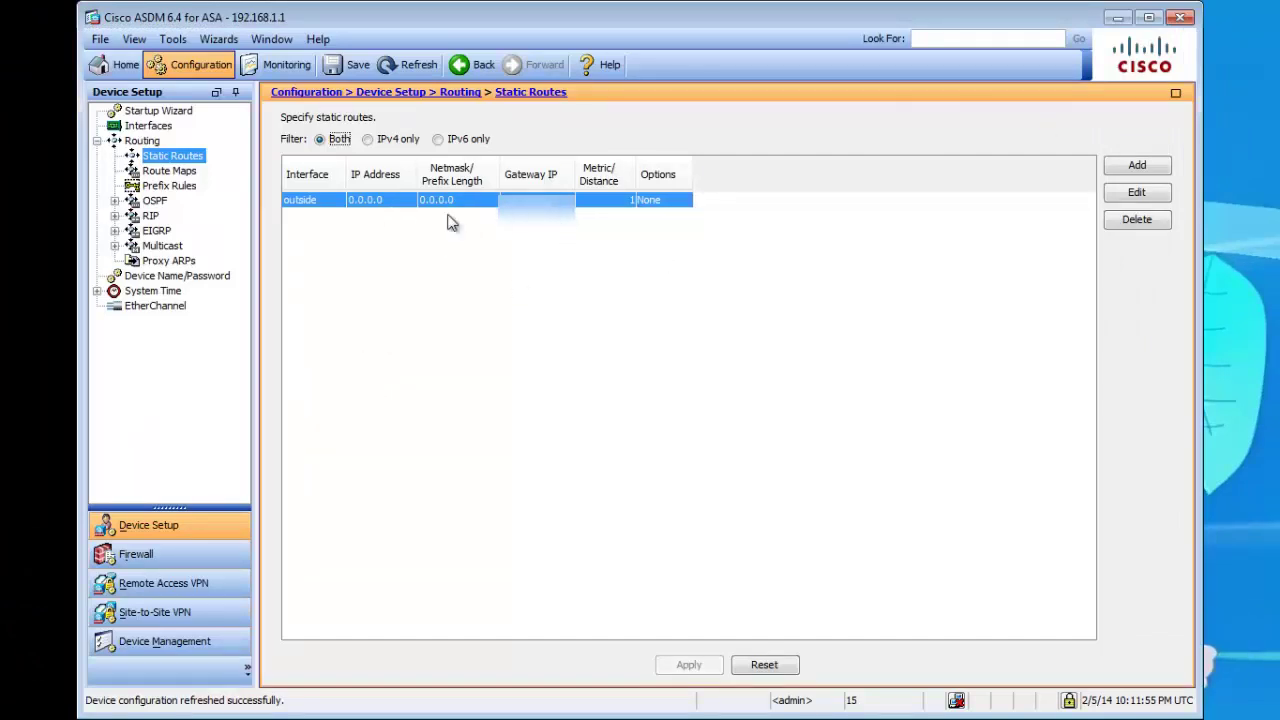
Switch to ASDM, refresh the device configuration and check the inside entry among the static routes
{"action": "left_click", "coordinate": [403, 61]}
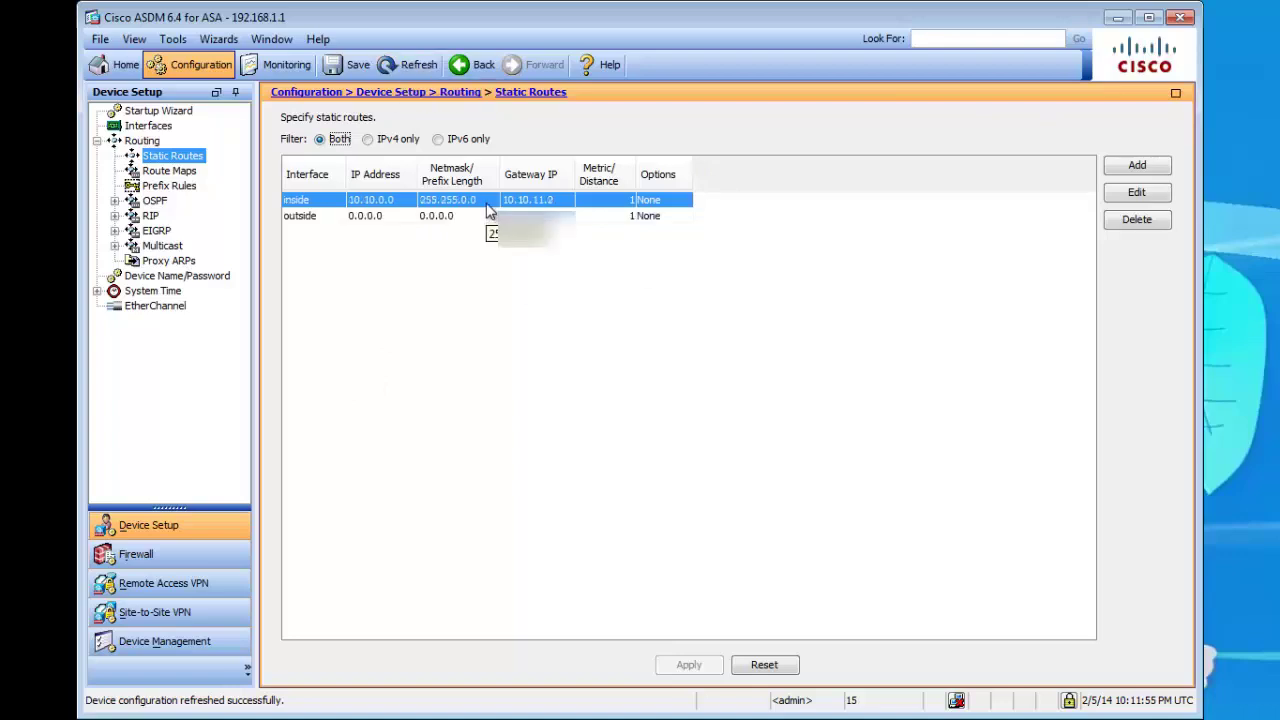
{"action": "left_click", "coordinate": [480, 203]}
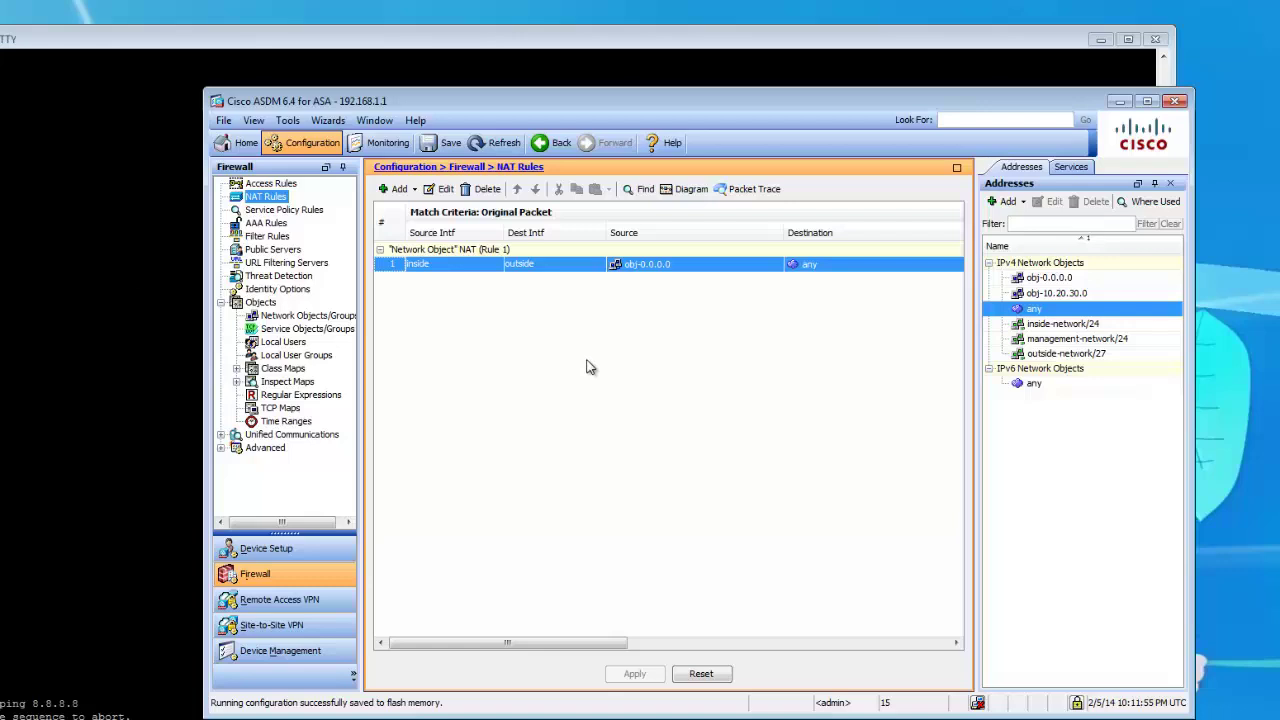
Add a host network object named obj-snmp with IP address 10.20.30.250
{"action": "left_click_drag", "start_coordinate": [524, 99], "coordinate": [405, 88]}
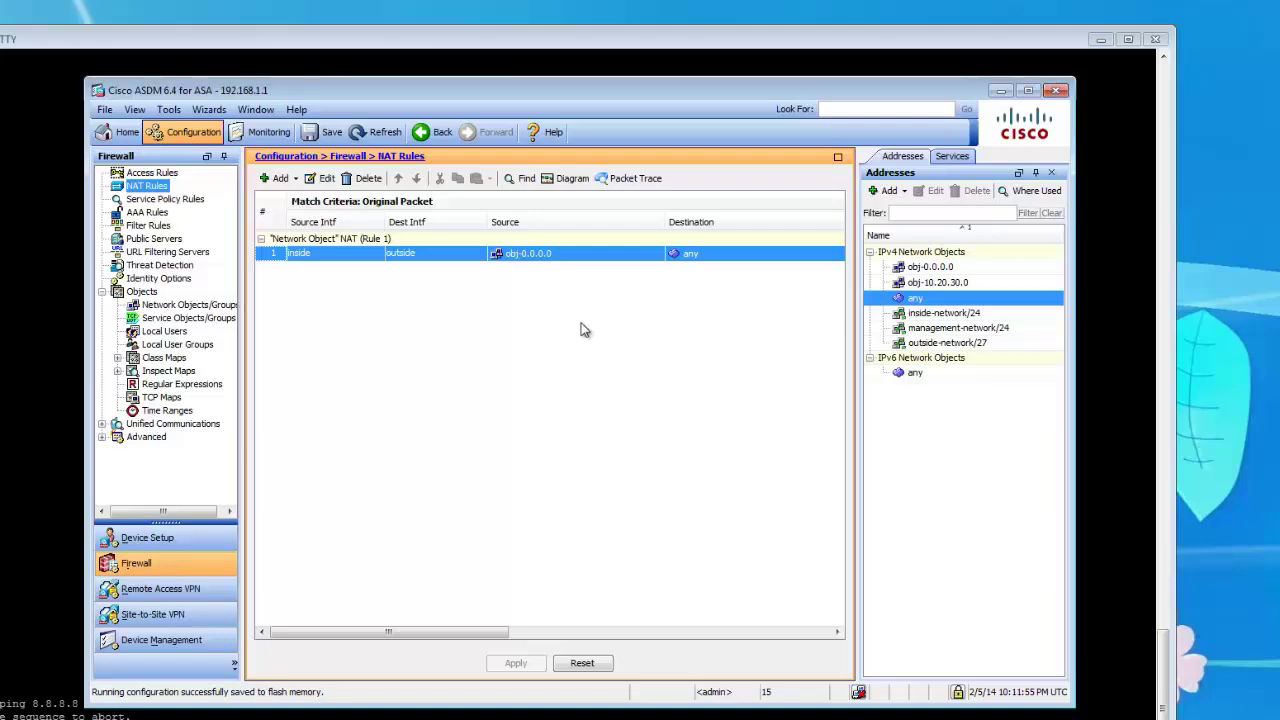
{"action": "left_click", "coordinate": [903, 191]}
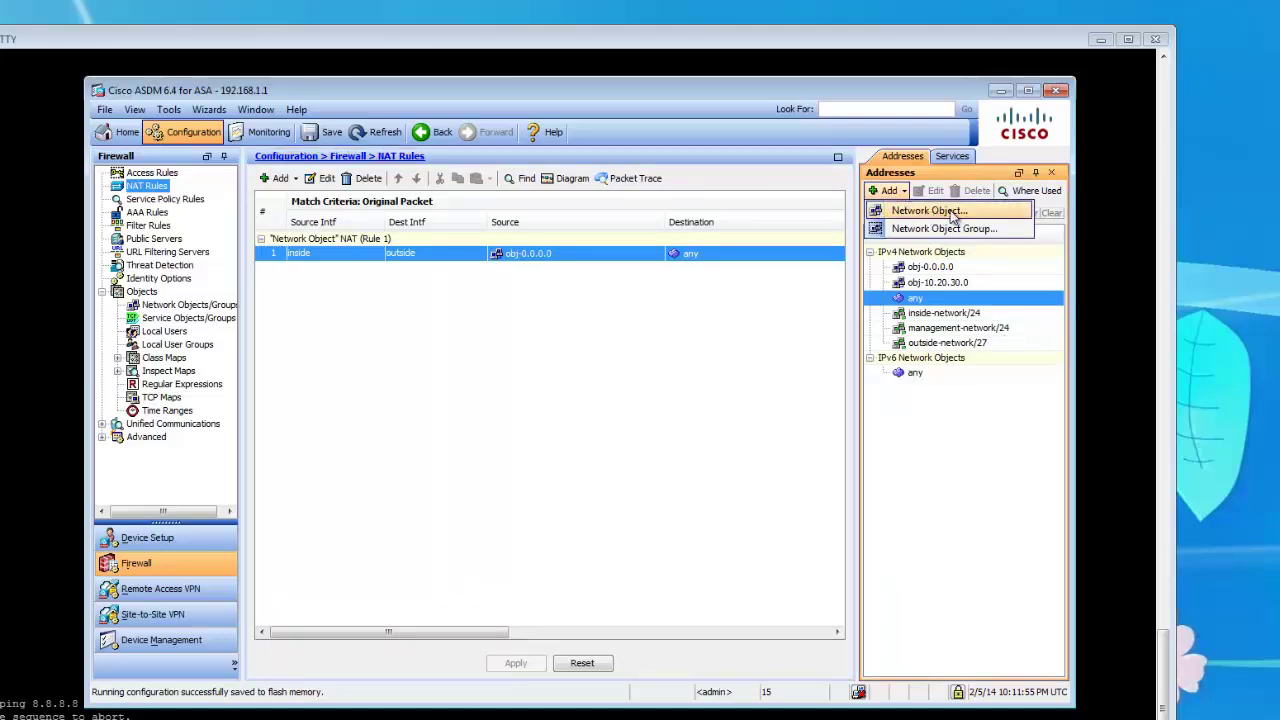
{"action": "left_click", "coordinate": [930, 211]}
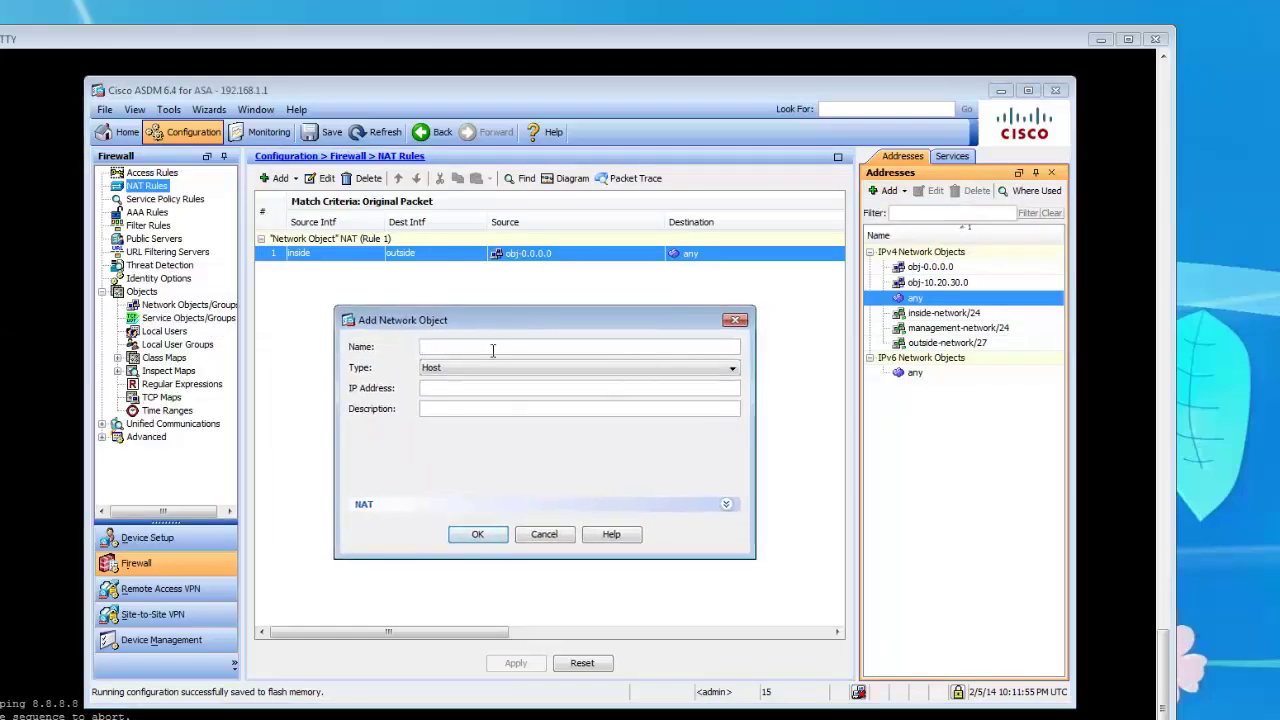
{"action": "type", "text": "obj-snmp"}
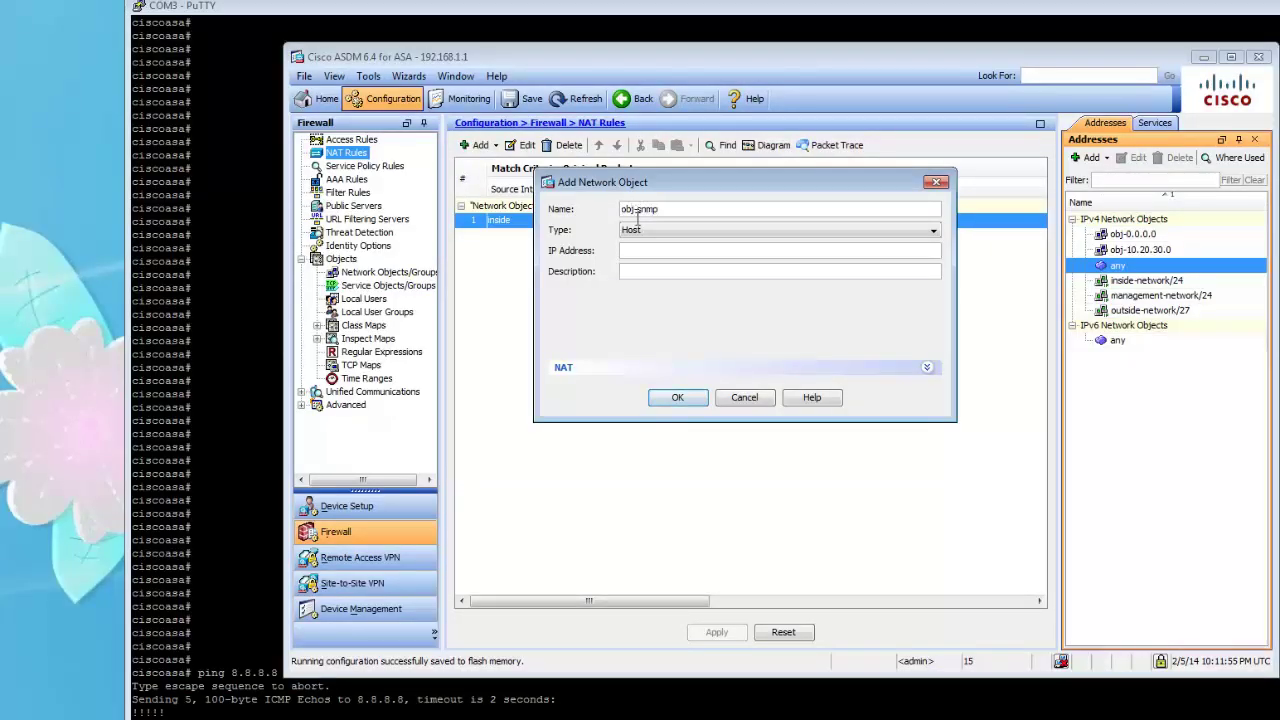
{"action": "left_click", "coordinate": [656, 252]}
{"action": "type", "text": "10.20.30.250"}
{"action": "left_click", "coordinate": [677, 398]}
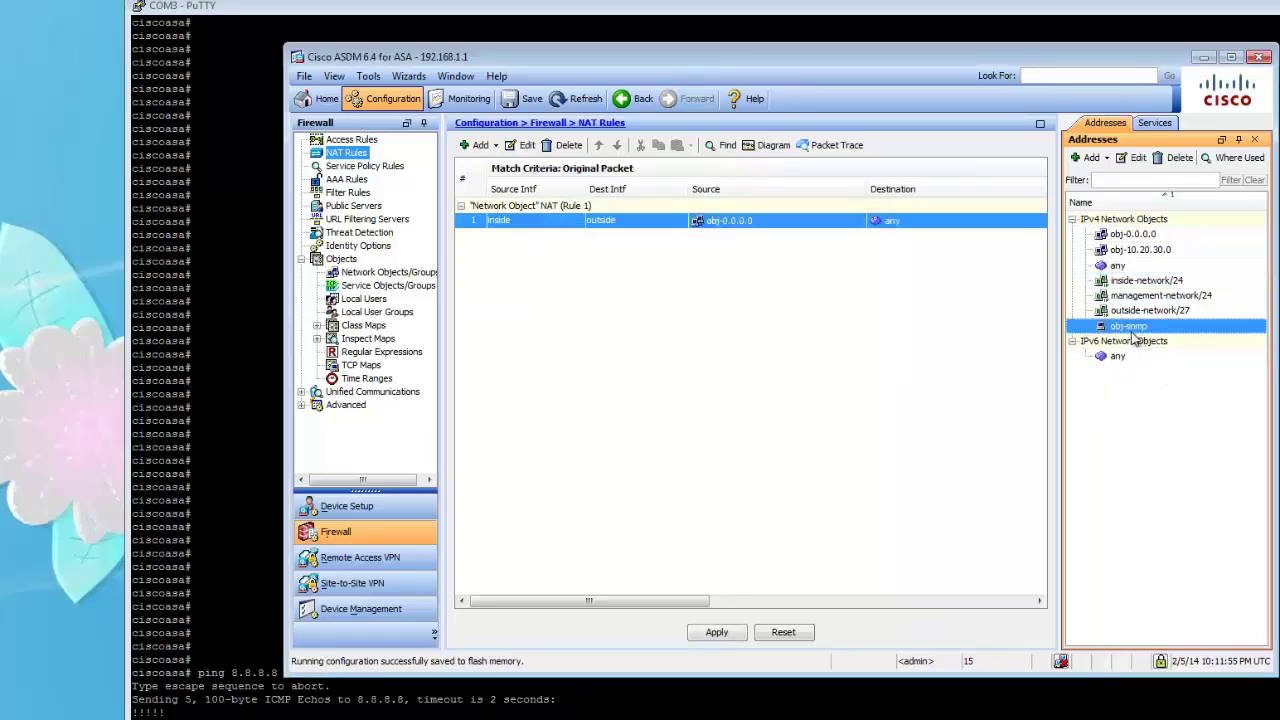
Add a second host network object named obj-snmp-Ext with IP address 12.12.12.18
{"action": "left_click", "coordinate": [1086, 157]}
{"action": "left_click", "coordinate": [1120, 174]}
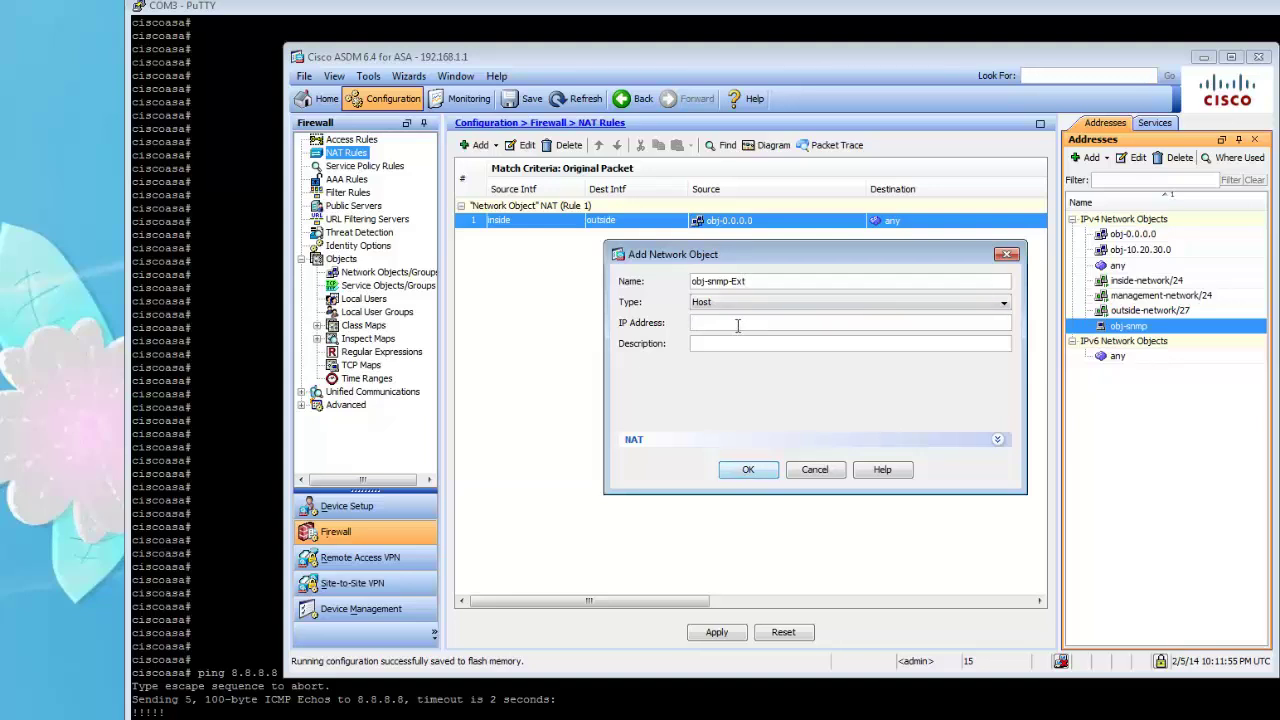
{"action": "type", "text": "12.12.12.1"}
{"action": "key", "text": "BackSpace"}
{"action": "left_click", "coordinate": [752, 471]}
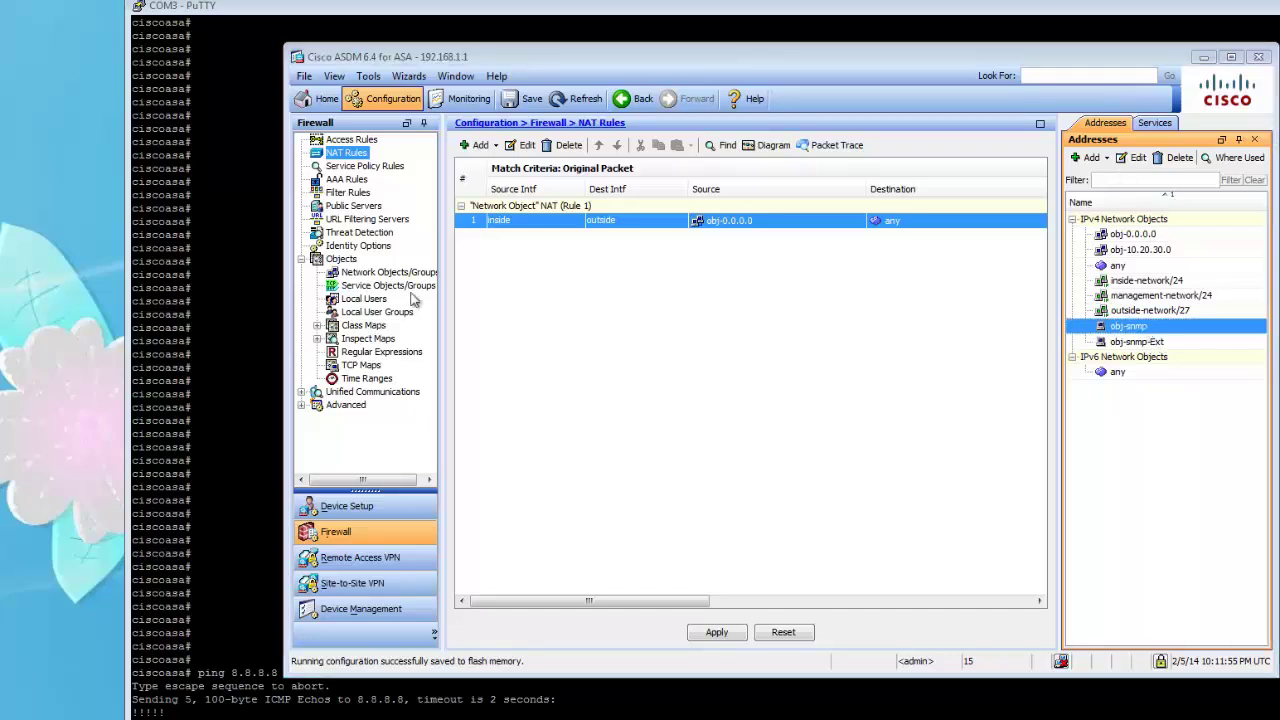
Review the name and IP address settings of obj-snmp and obj-snmp-Ext without changing them
{"action": "double_click", "coordinate": [1142, 330]}
{"action": "left_click_drag", "start_coordinate": [622, 305], "coordinate": [563, 304]}
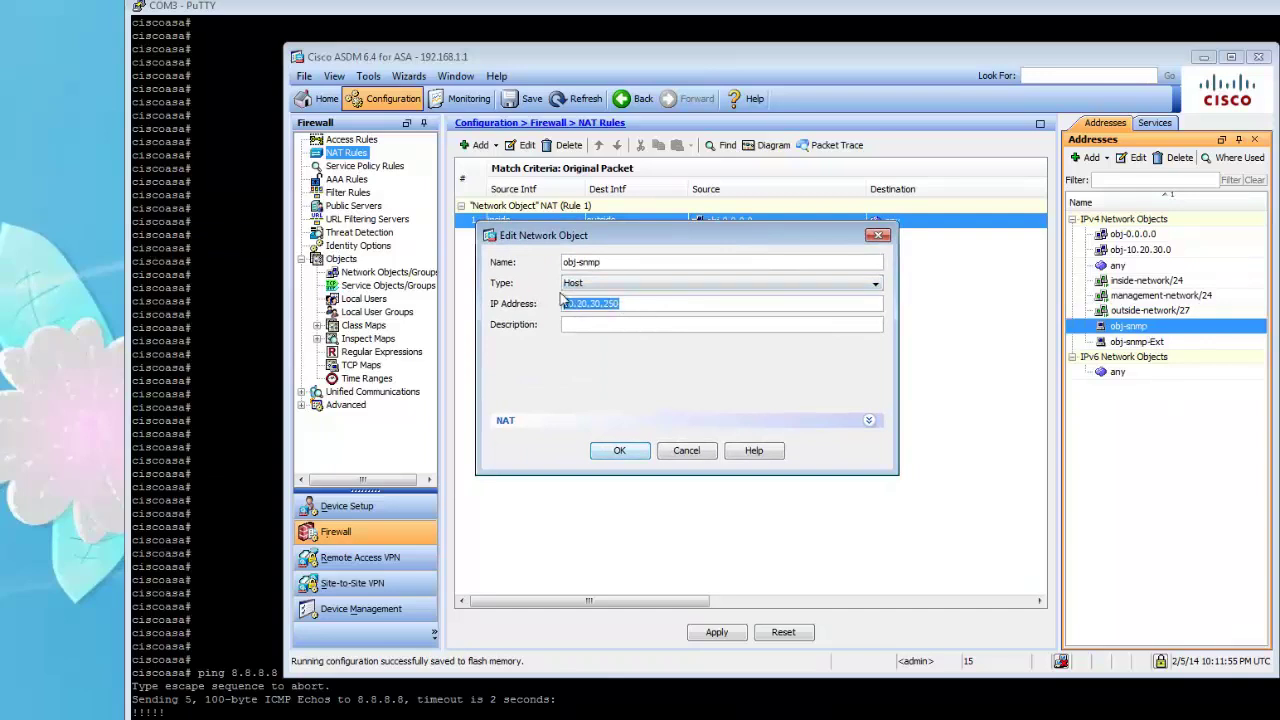
{"action": "left_click", "coordinate": [878, 235]}
{"action": "left_click", "coordinate": [1137, 342]}
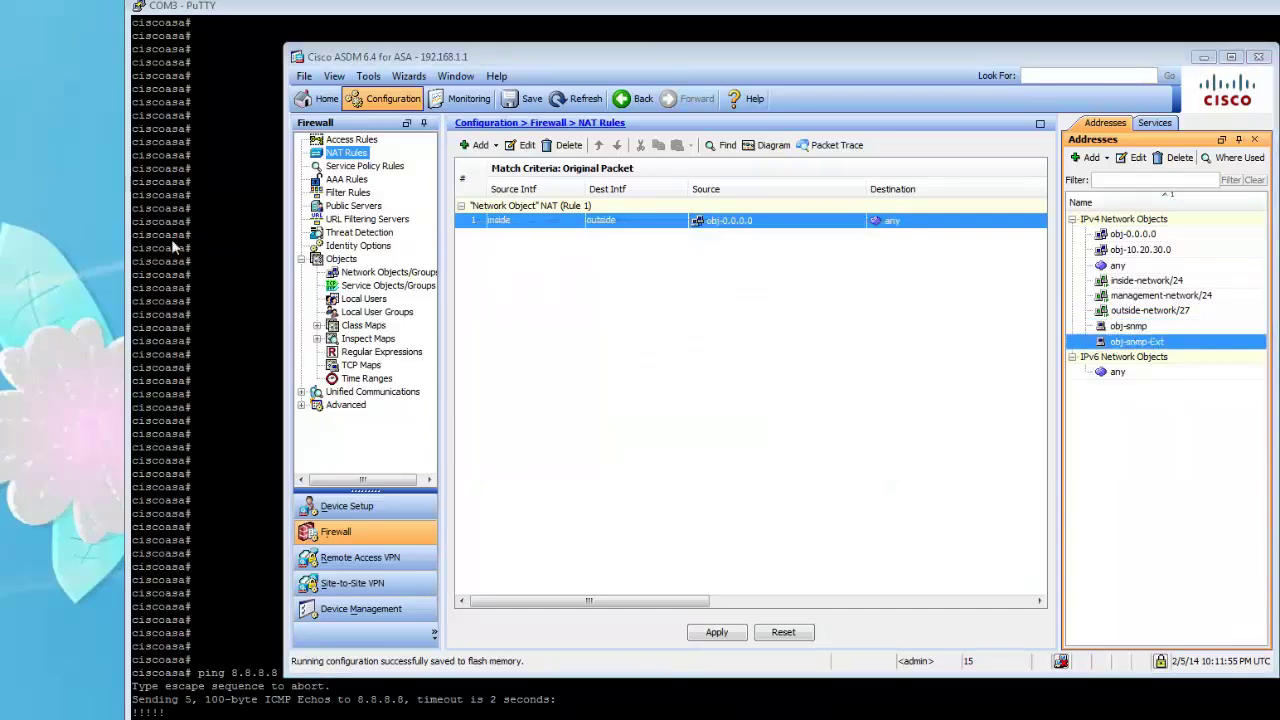
{"action": "left_click_drag", "start_coordinate": [610, 334], "coordinate": [556, 334]}
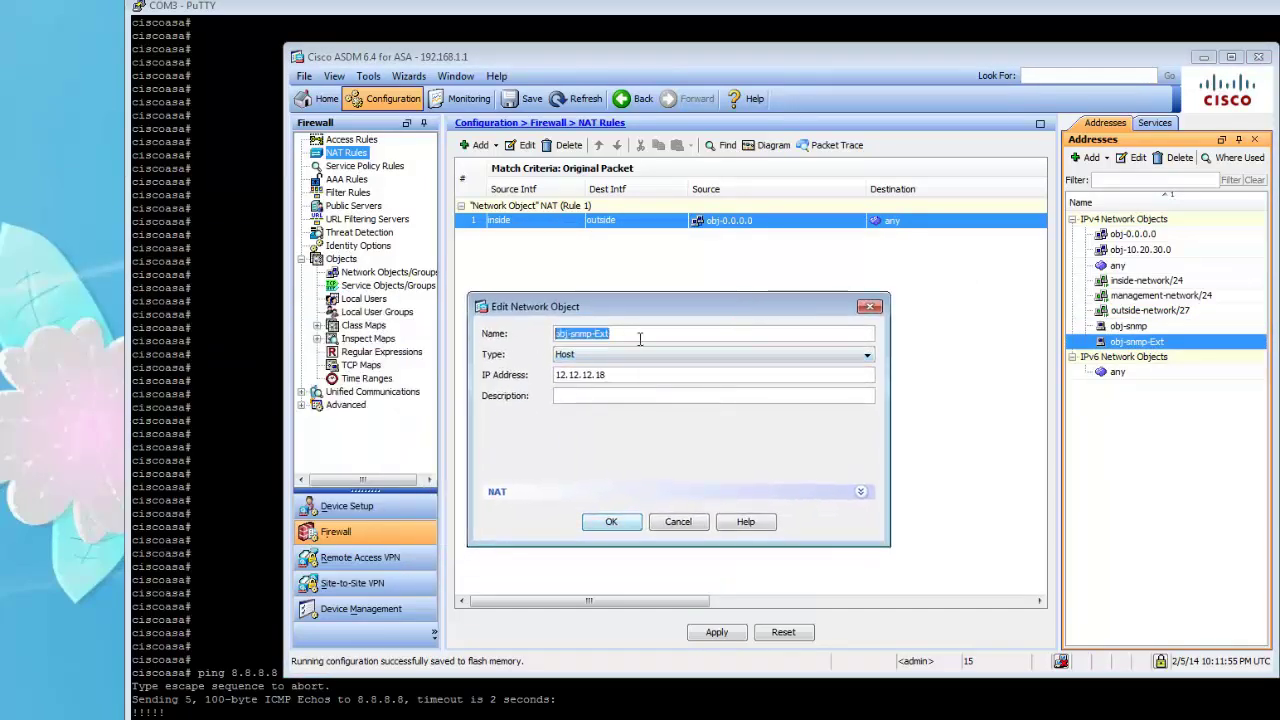
{"action": "left_click", "coordinate": [872, 306]}
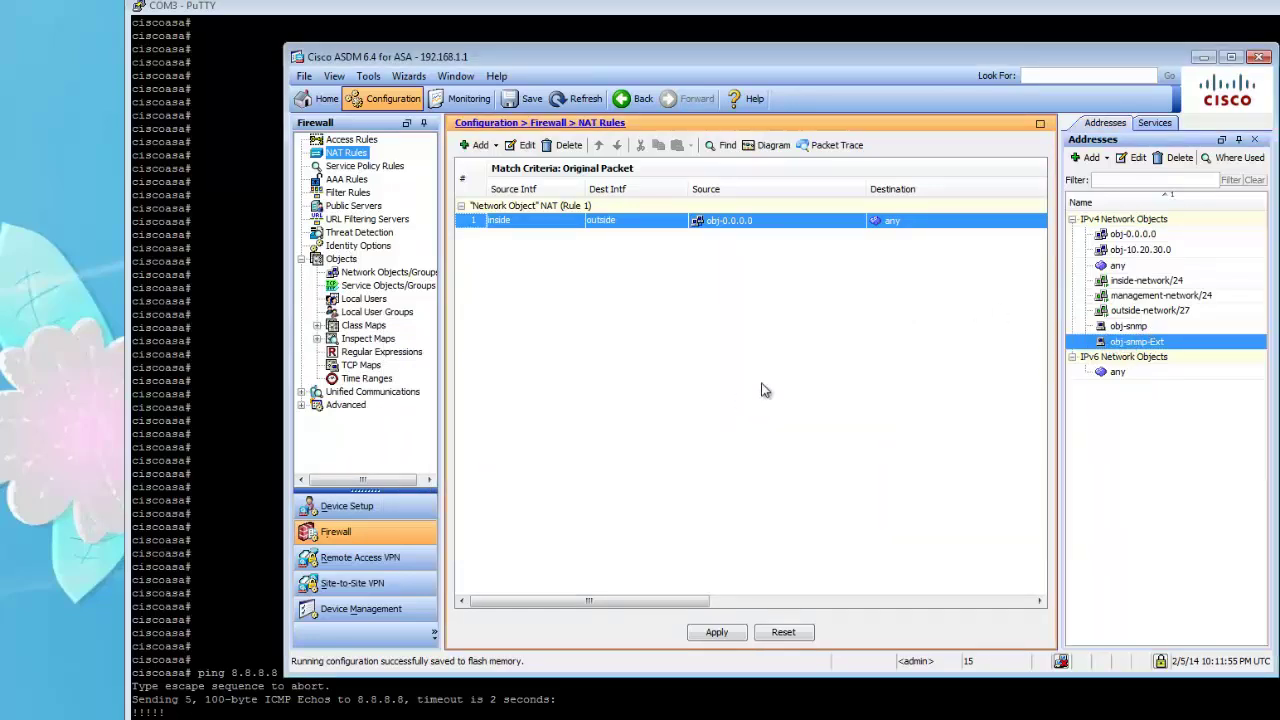
{"action": "left_click", "coordinate": [479, 145]}
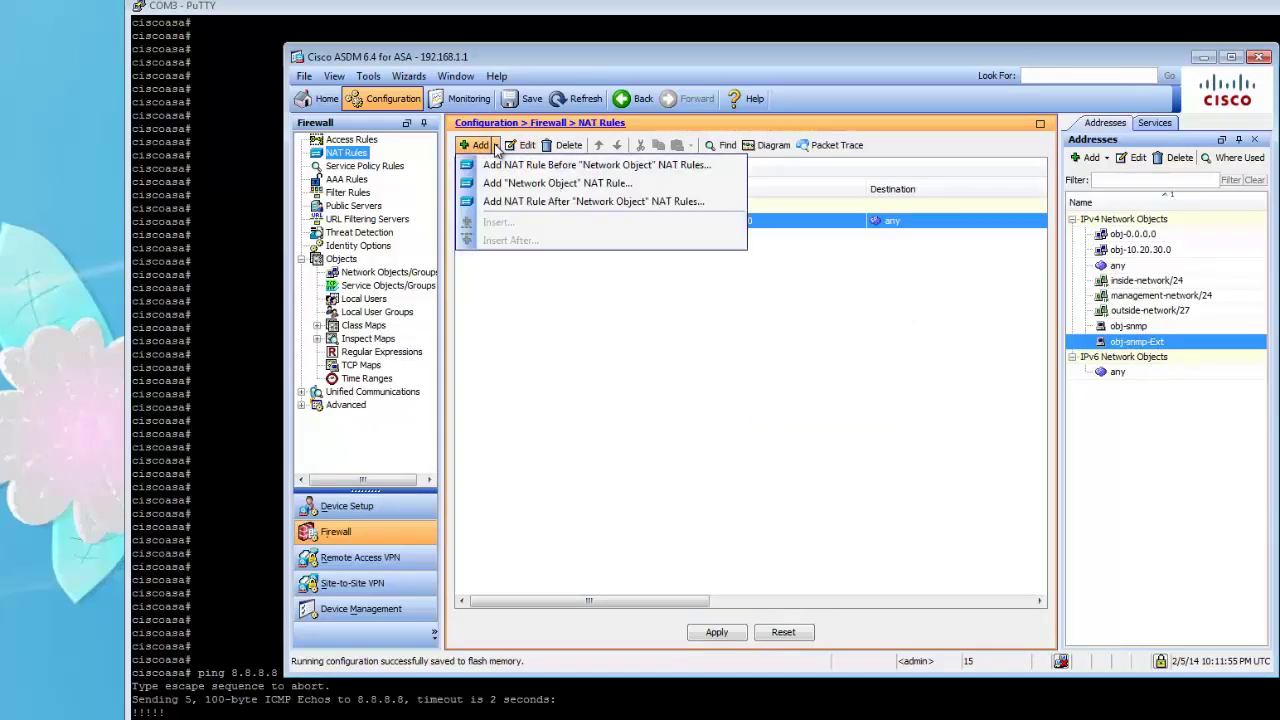
{"action": "left_click", "coordinate": [548, 166]}
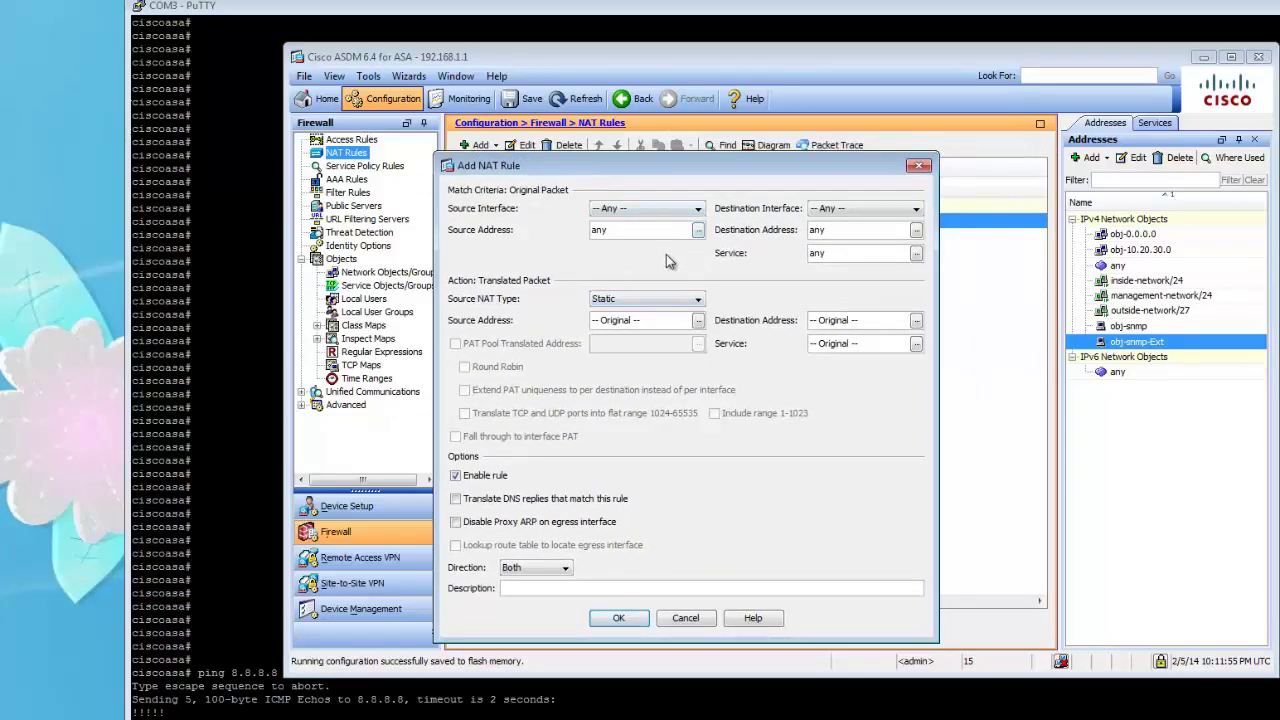
{"action": "left_click", "coordinate": [917, 166]}
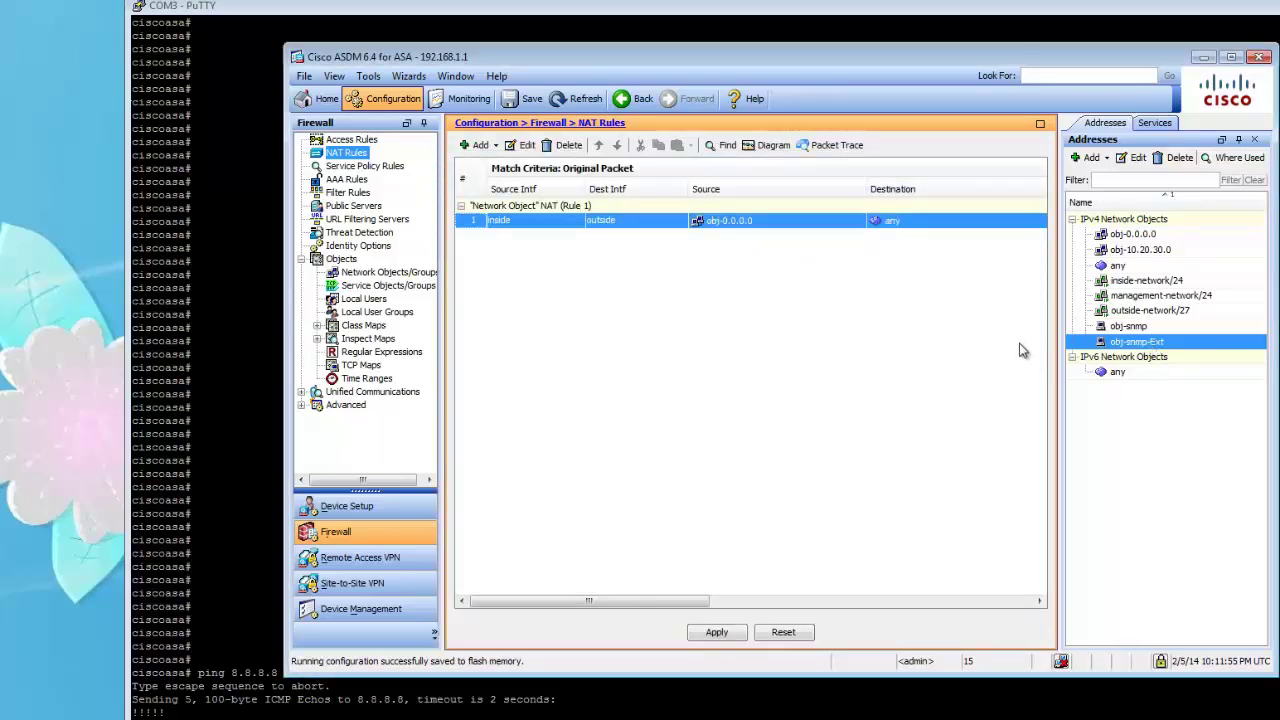
{"action": "left_click", "coordinate": [1135, 327]}
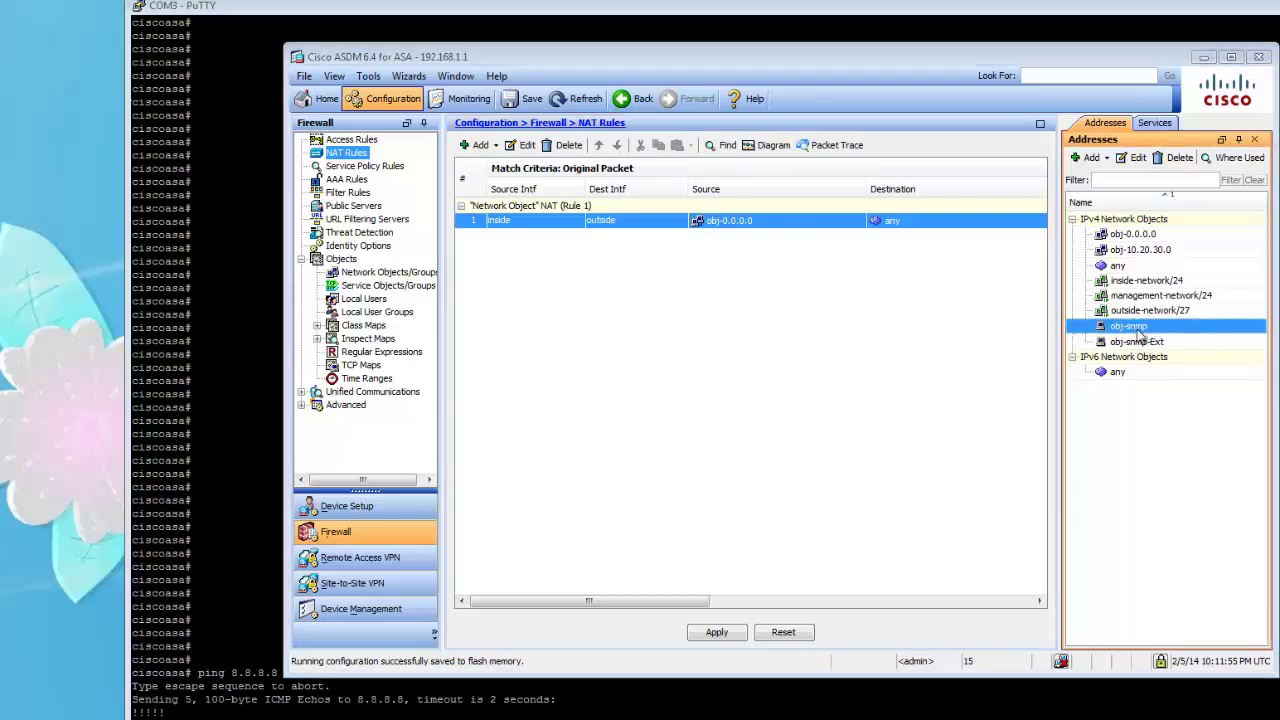
{"action": "double_click", "coordinate": [1130, 327]}
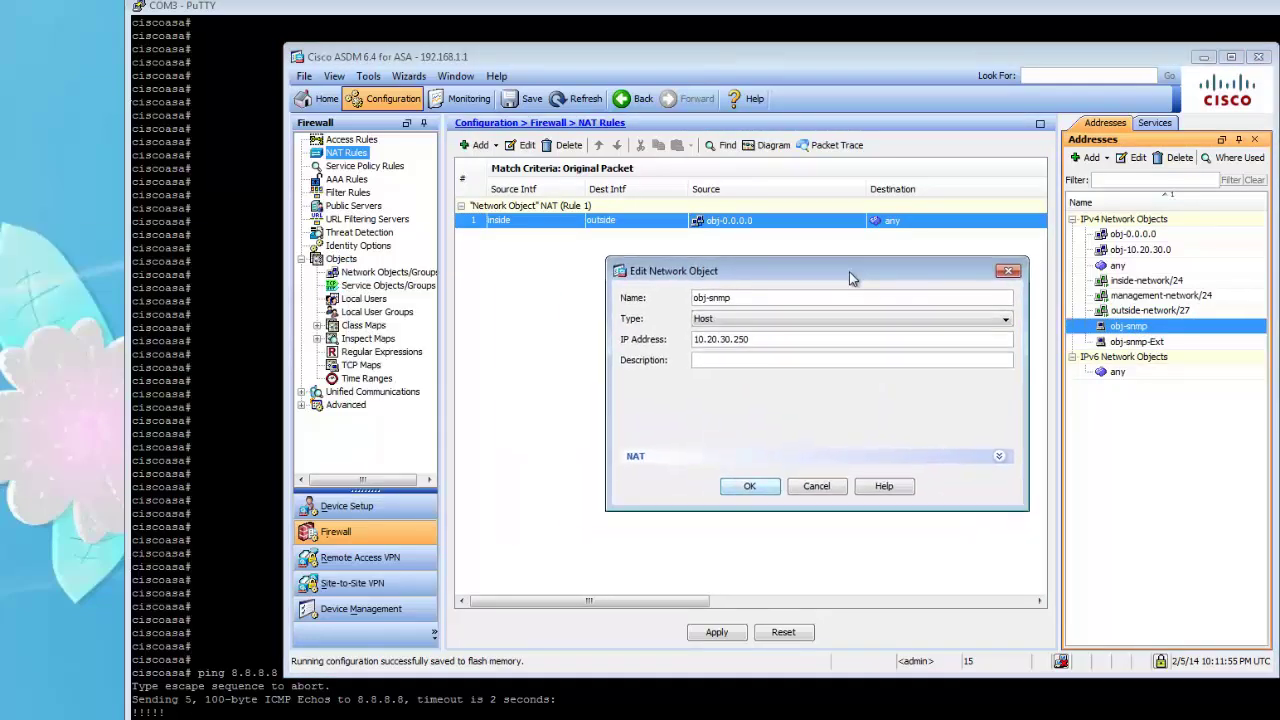
{"action": "double_click", "coordinate": [775, 338]}
{"action": "key", "text": "Escape"}
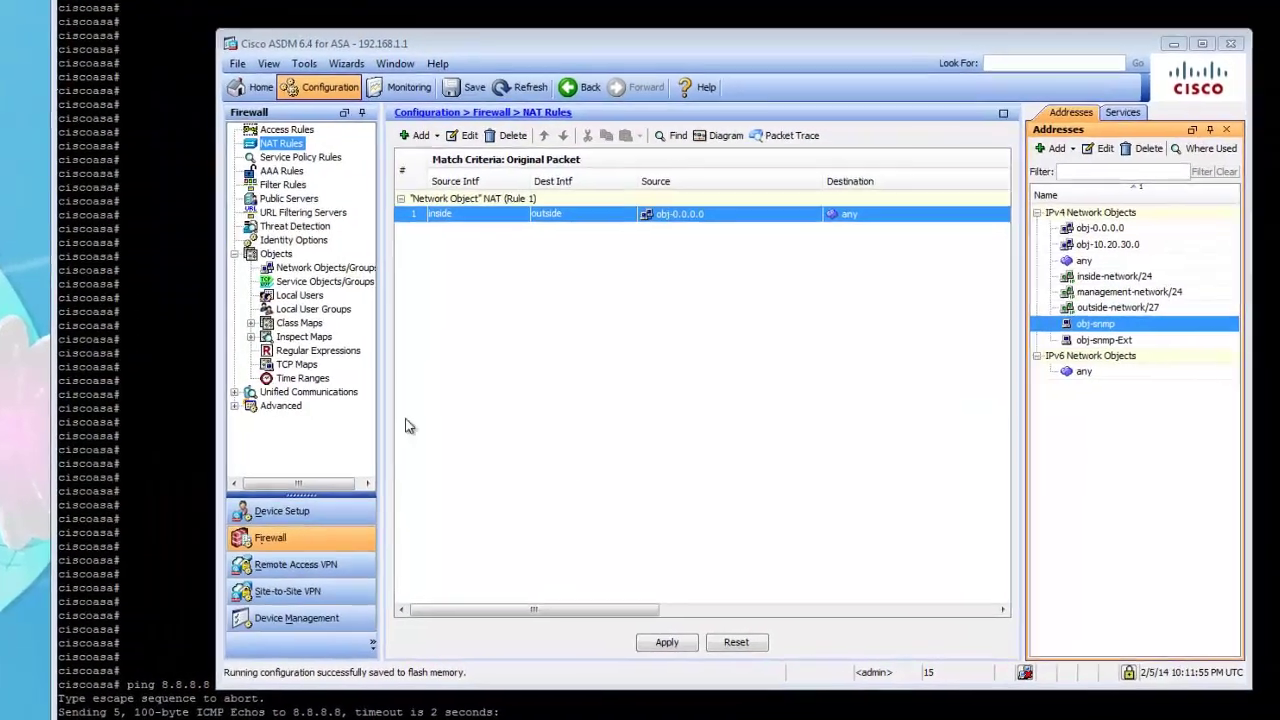
Enable automatic address translation for obj-snmp, using type Static and obj-snmp-Ext as the translated address
{"action": "double_click", "coordinate": [1095, 323]}
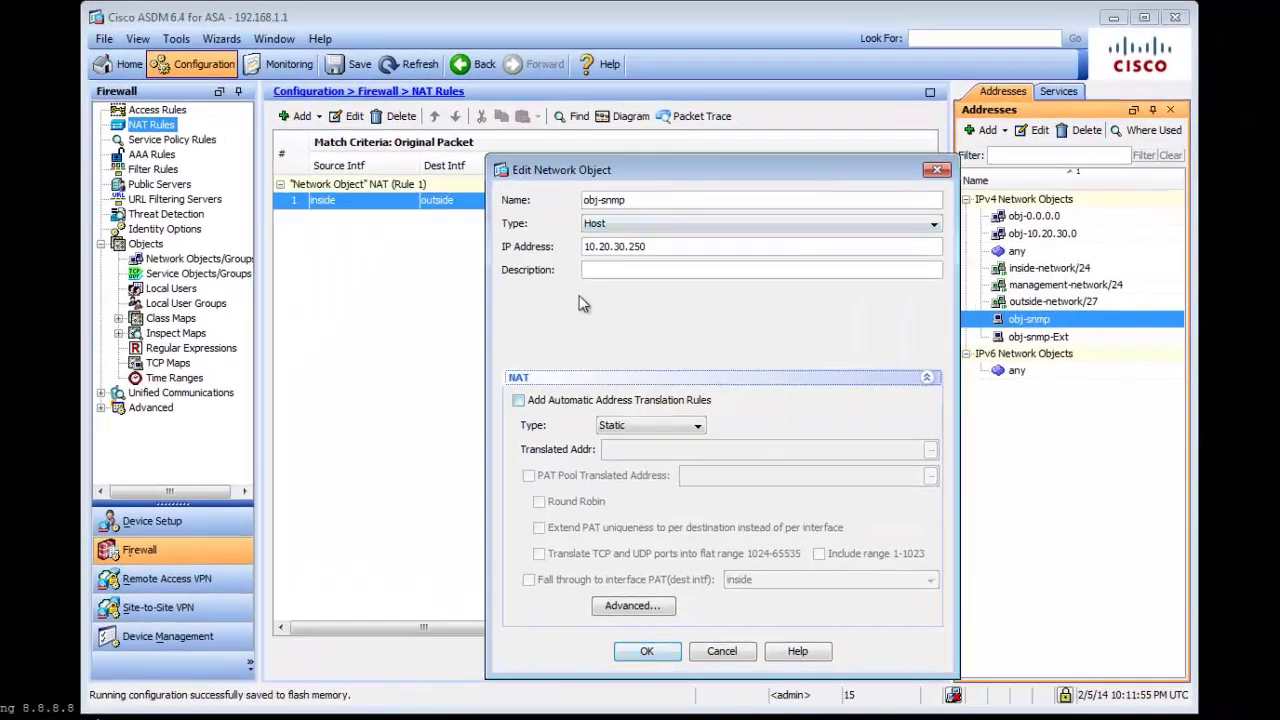
{"action": "left_click", "coordinate": [519, 401]}
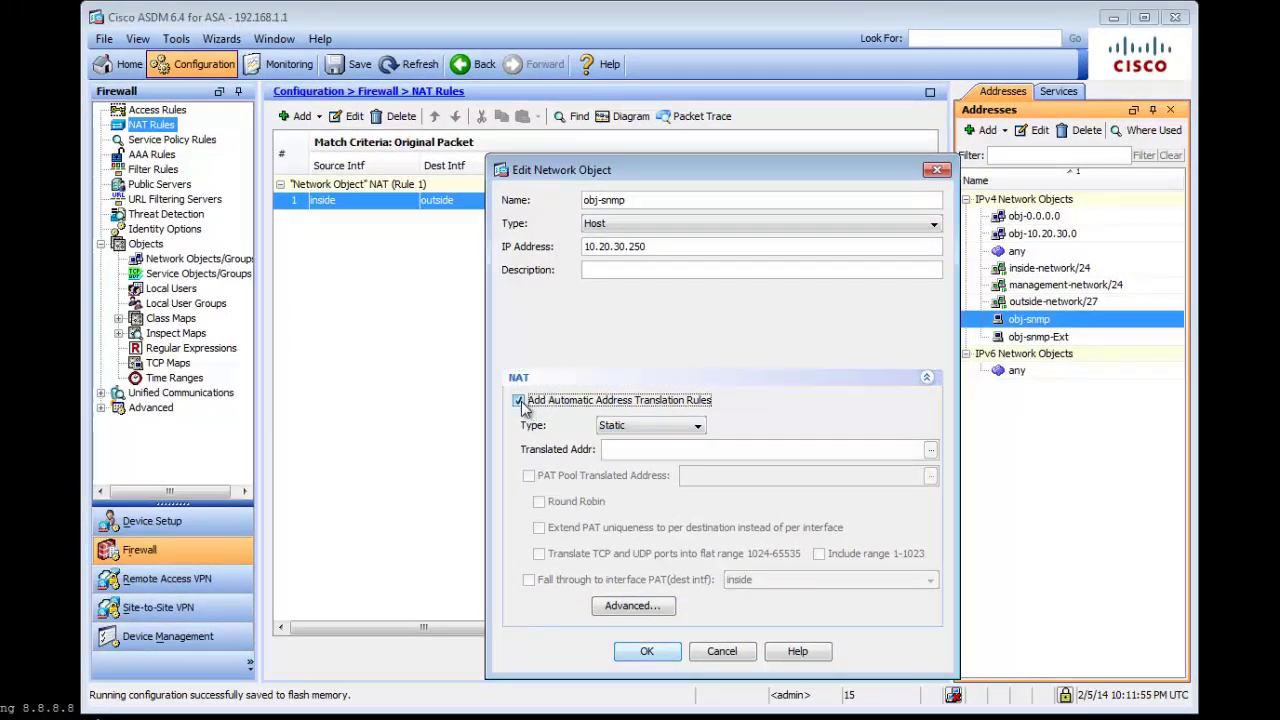
{"action": "left_click", "coordinate": [634, 426]}
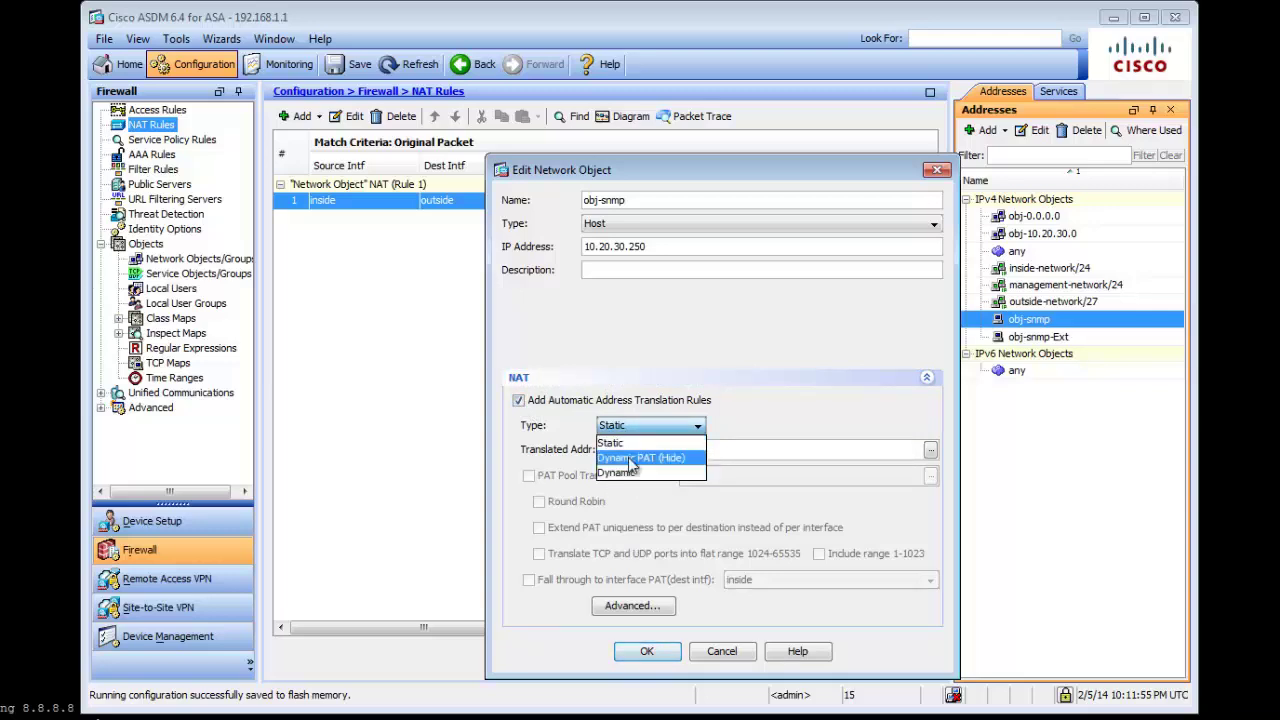
{"action": "left_click", "coordinate": [612, 442]}
{"action": "left_click", "coordinate": [930, 450]}
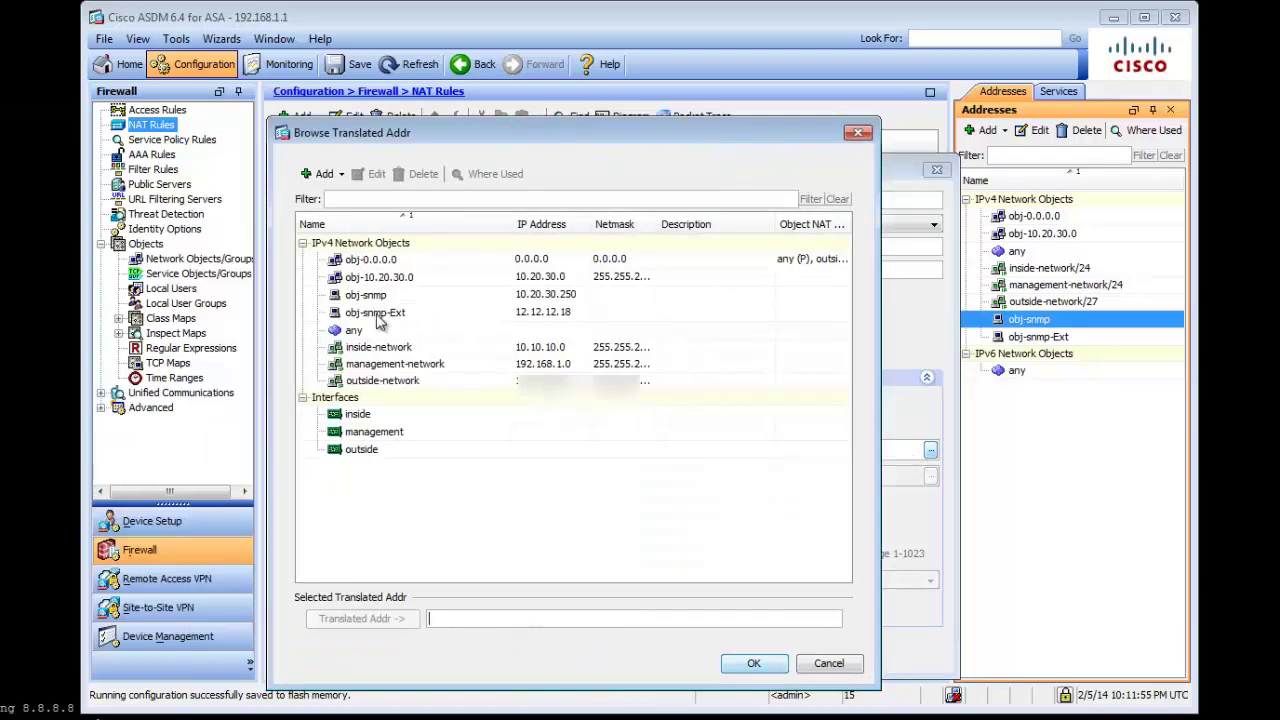
{"action": "left_click", "coordinate": [387, 314]}
{"action": "double_click", "coordinate": [567, 316]}
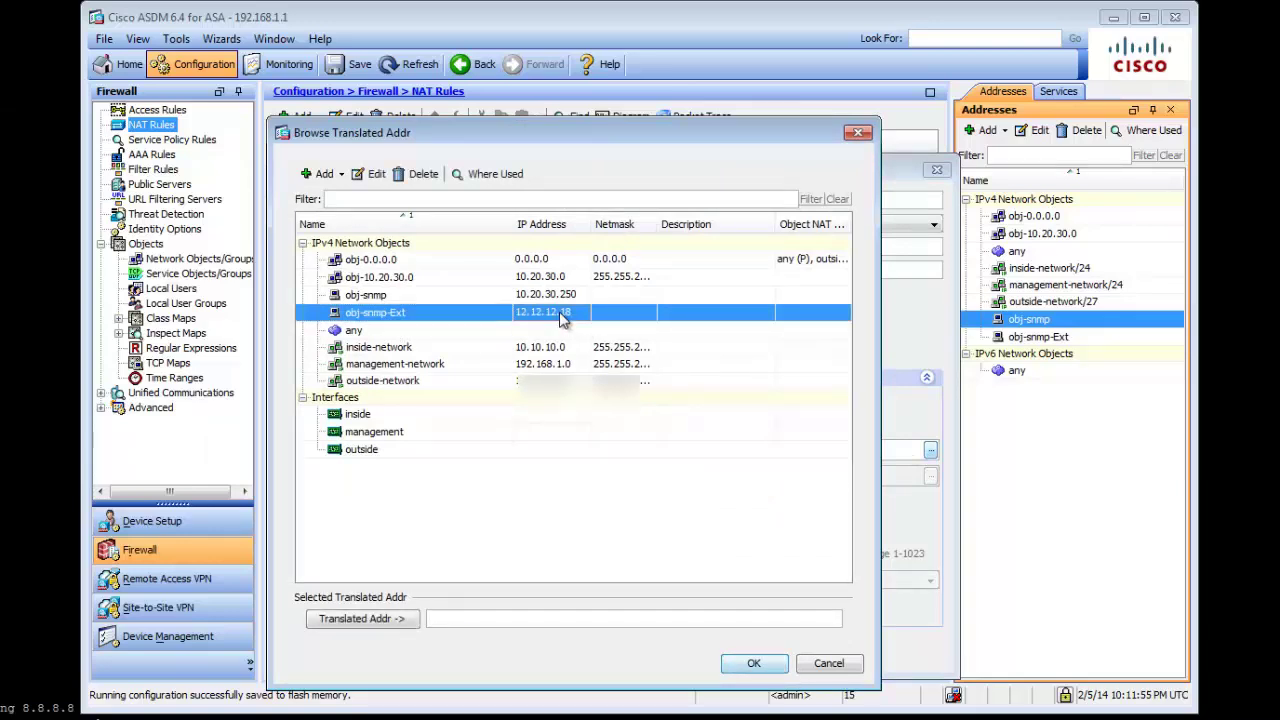
{"action": "left_click_drag", "start_coordinate": [522, 620], "coordinate": [407, 648]}
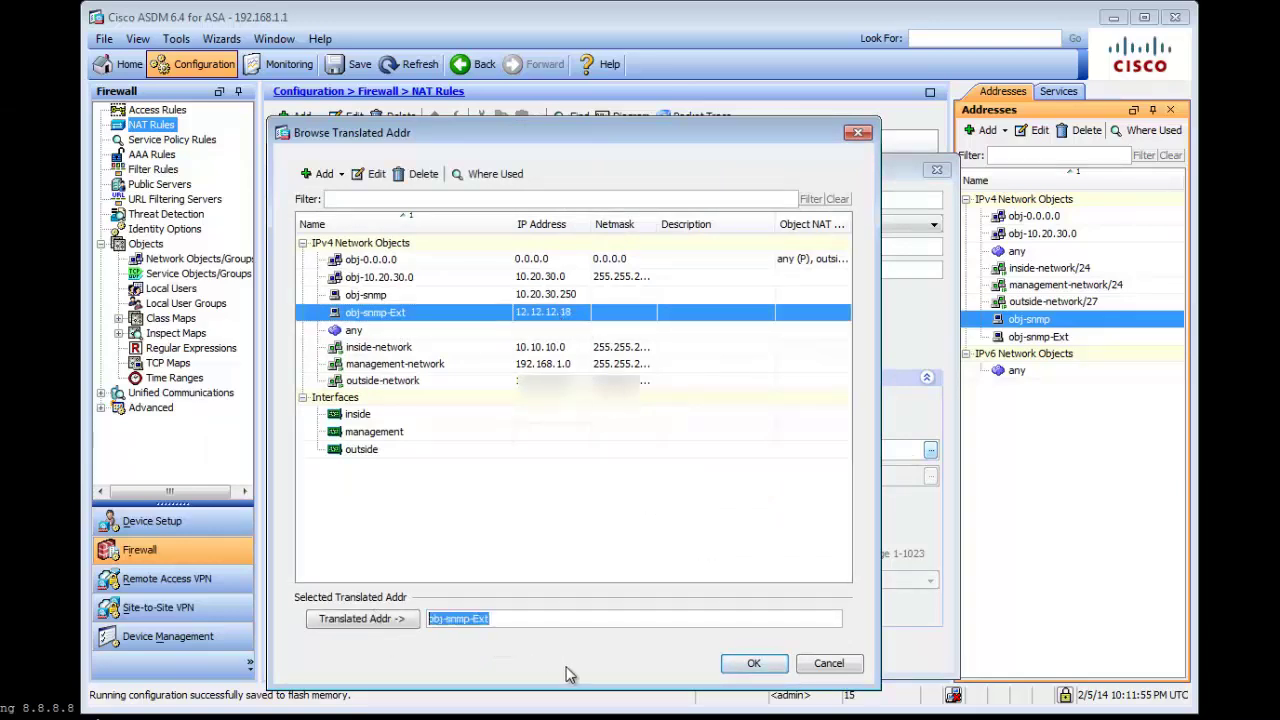
{"action": "left_click", "coordinate": [754, 665]}
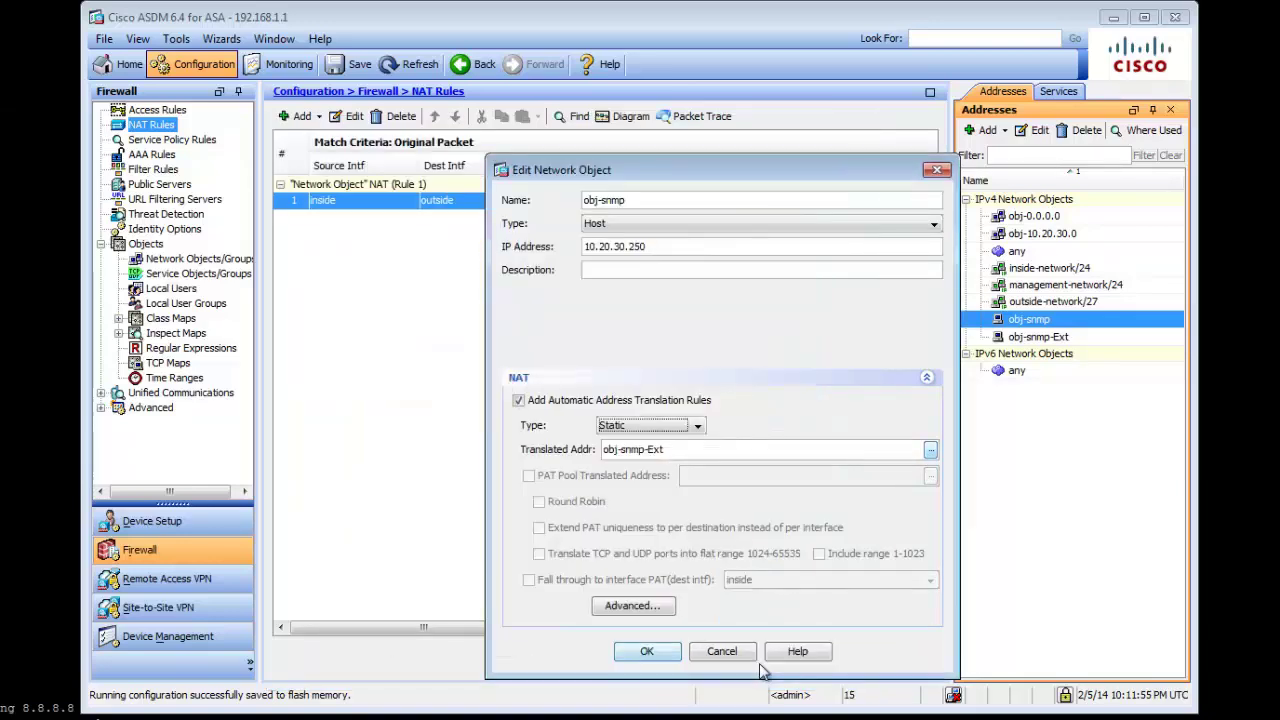
Set the obj-snmp NAT rule's source interface to inside and destination interface to outside, and save the network object
{"action": "left_click", "coordinate": [633, 605]}
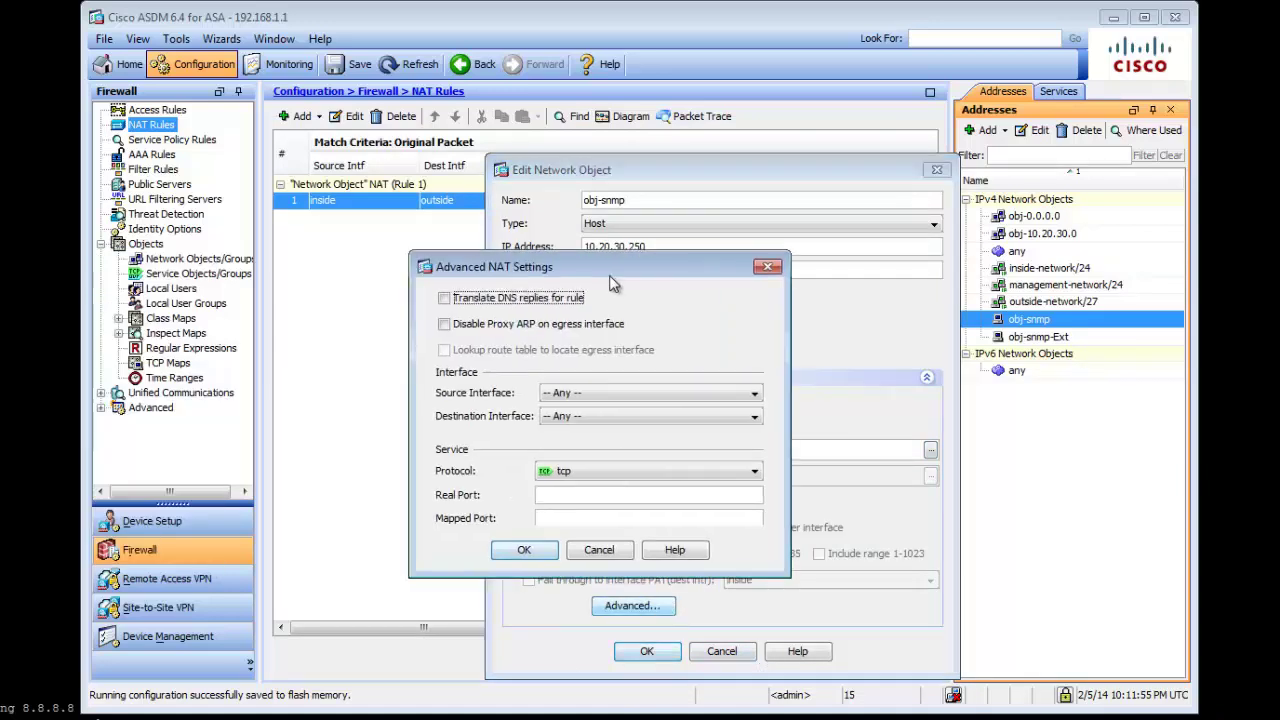
{"action": "left_click", "coordinate": [597, 393]}
{"action": "left_click", "coordinate": [585, 427]}
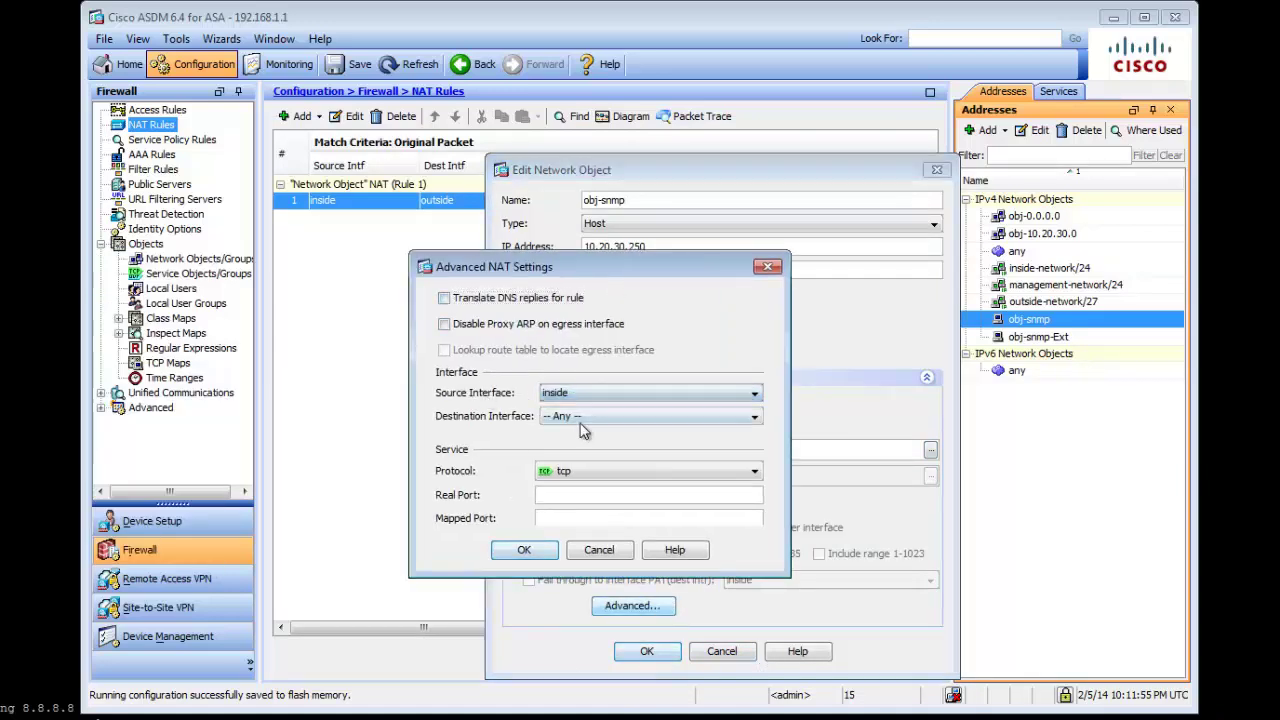
{"action": "left_click", "coordinate": [600, 416]}
{"action": "left_click", "coordinate": [587, 480]}
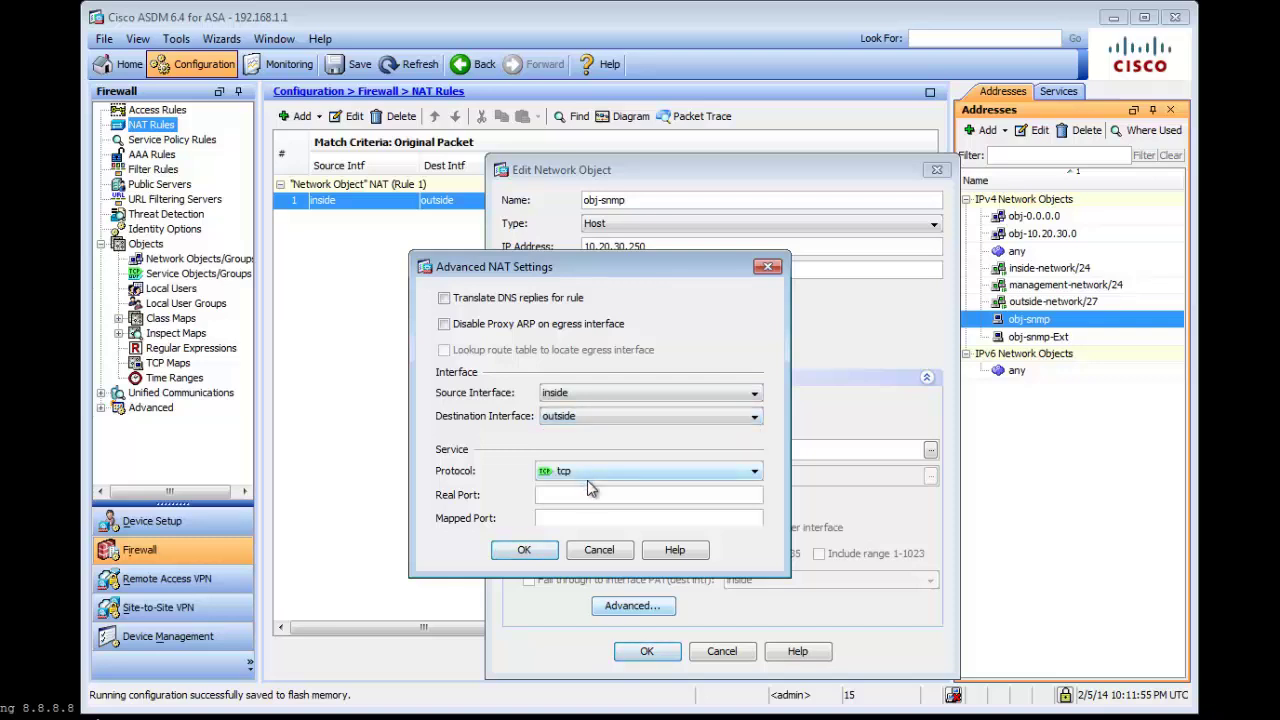
{"action": "left_click", "coordinate": [540, 550]}
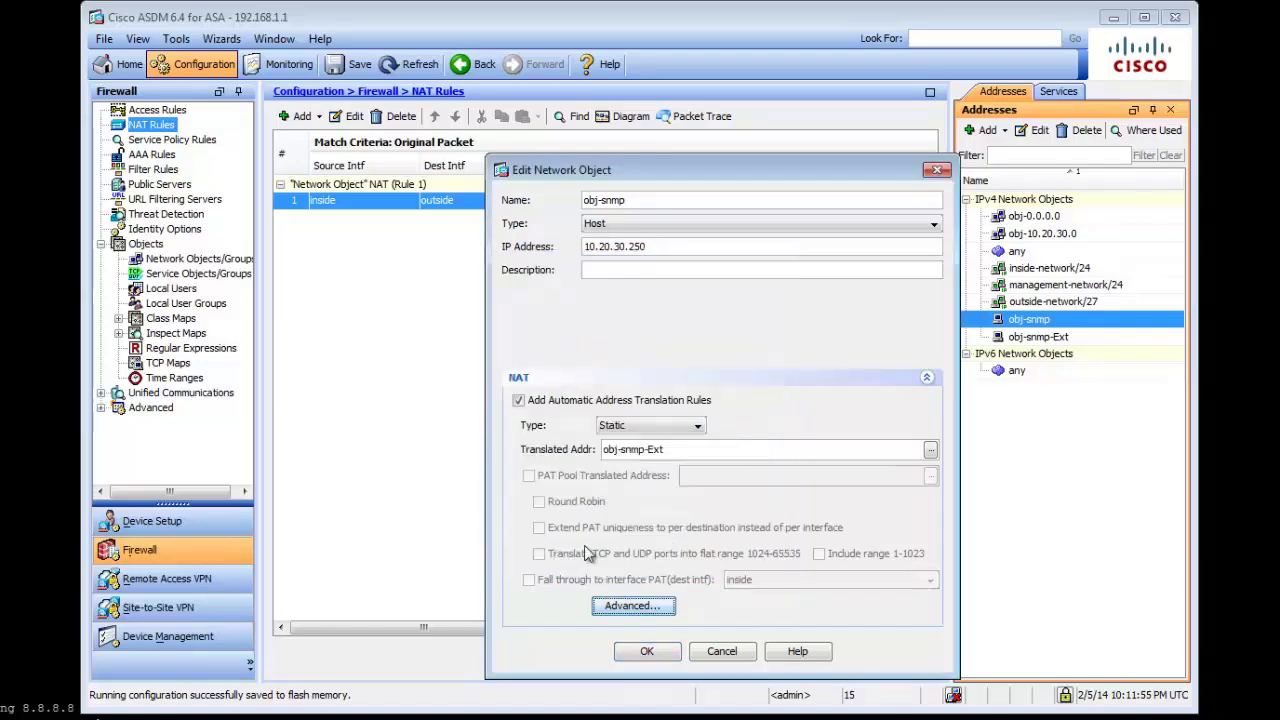
{"action": "left_click", "coordinate": [660, 652]}
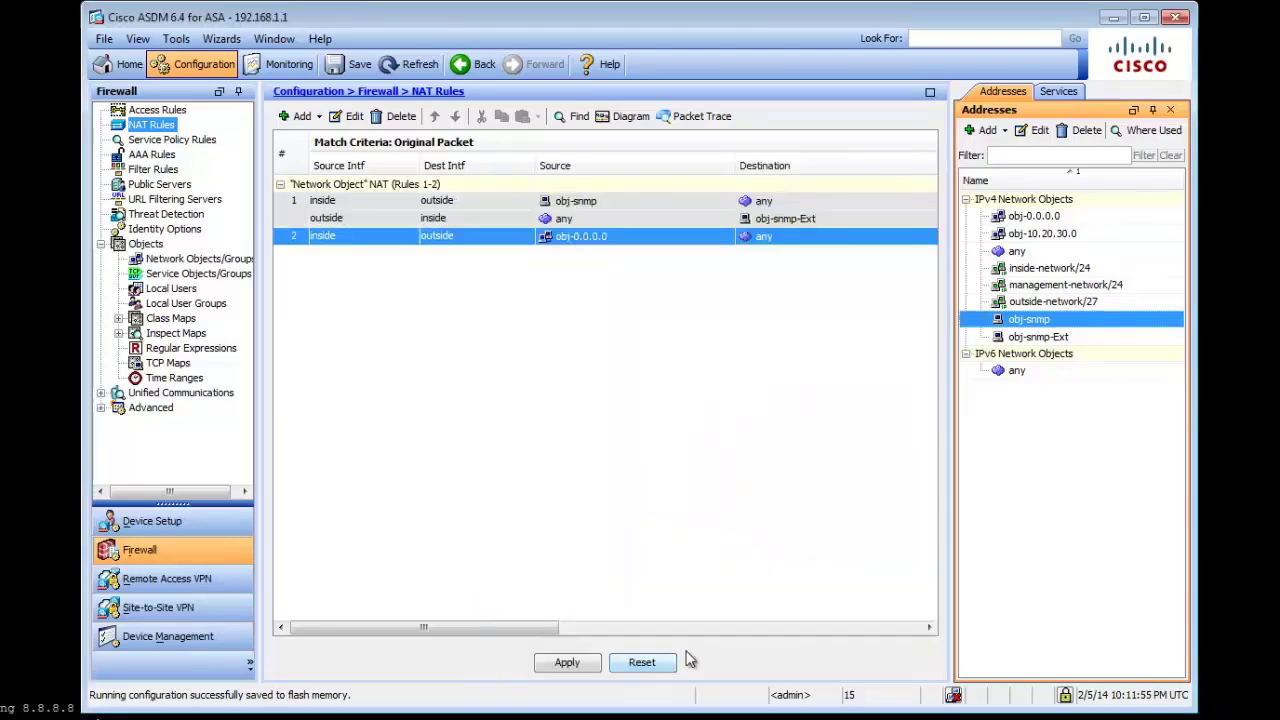
Review both directions of the obj-snmp static NAT rule and the obj-snmp and obj-snmp-Ext address objects
{"action": "left_click", "coordinate": [345, 203]}
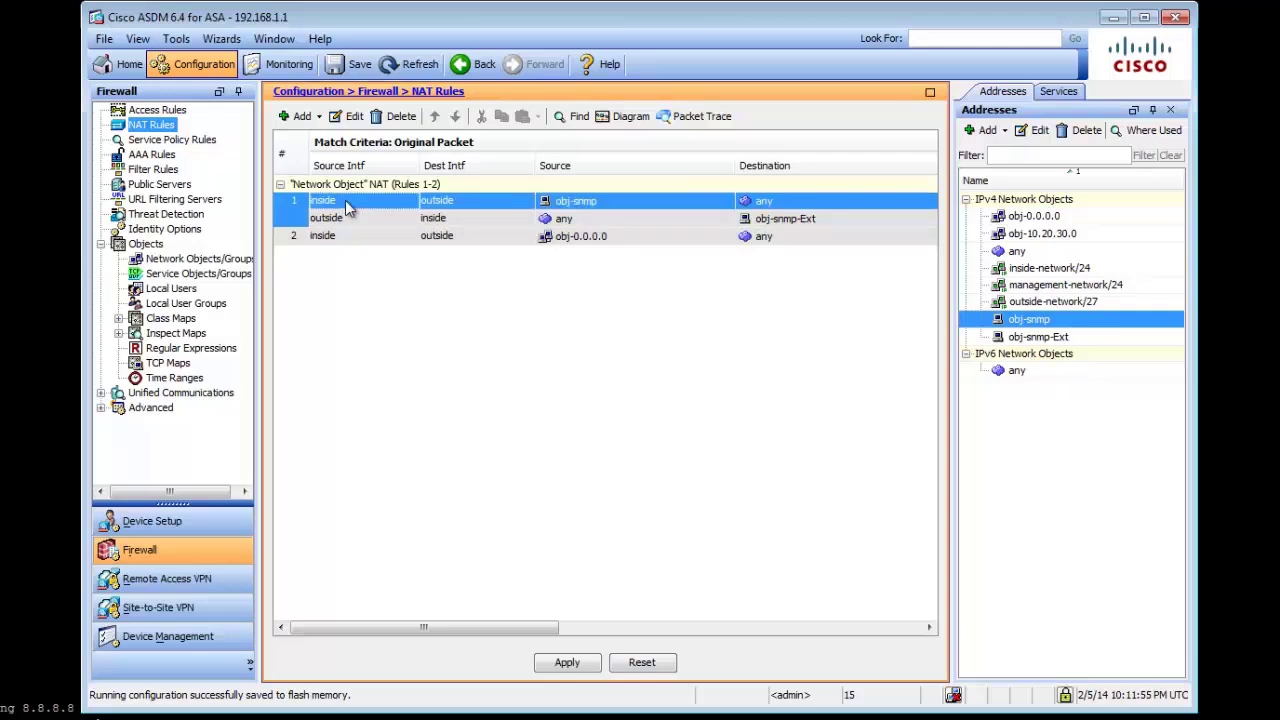
{"action": "left_click", "coordinate": [600, 218]}
{"action": "left_click", "coordinate": [1040, 336]}
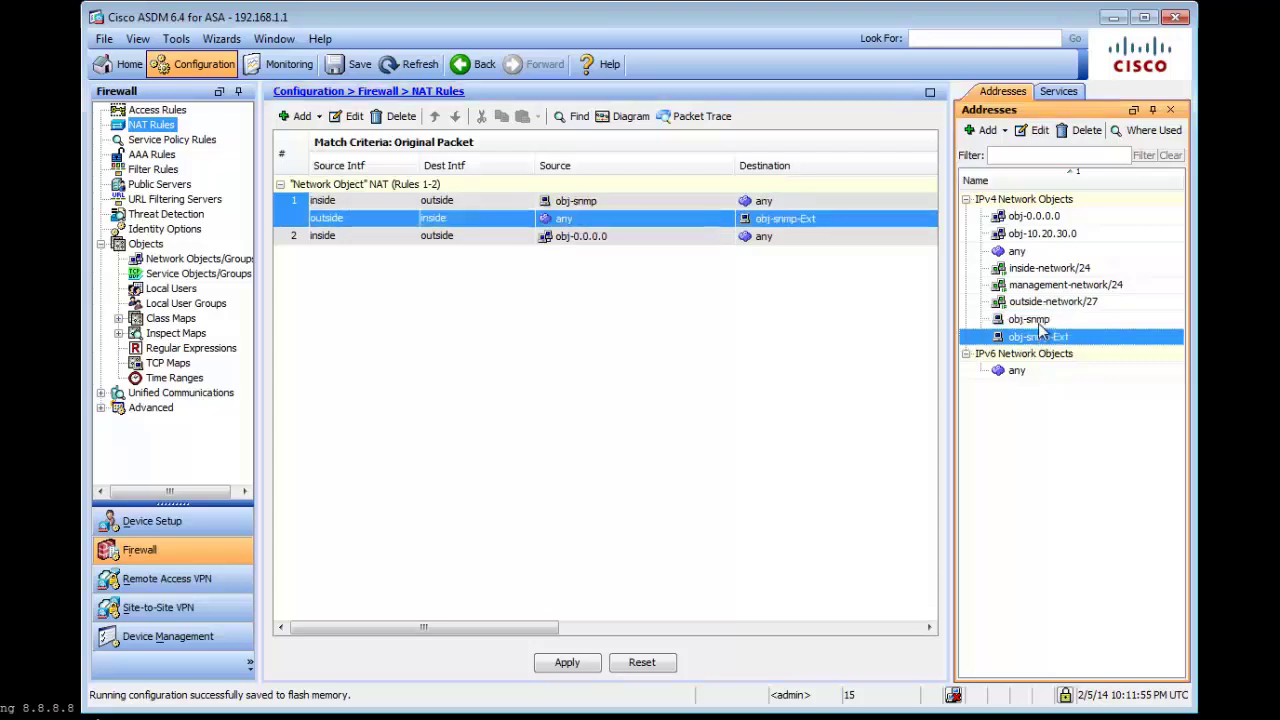
{"action": "left_click", "coordinate": [1039, 325]}
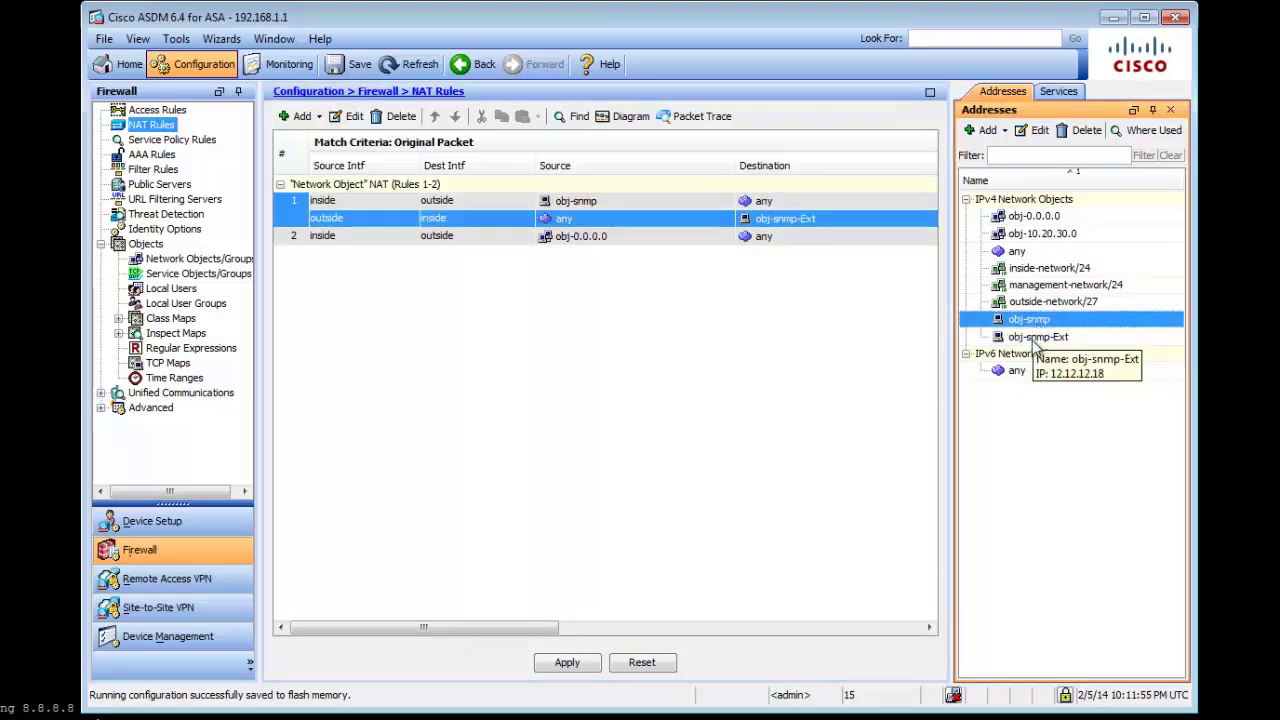
{"action": "left_click", "coordinate": [1040, 336]}
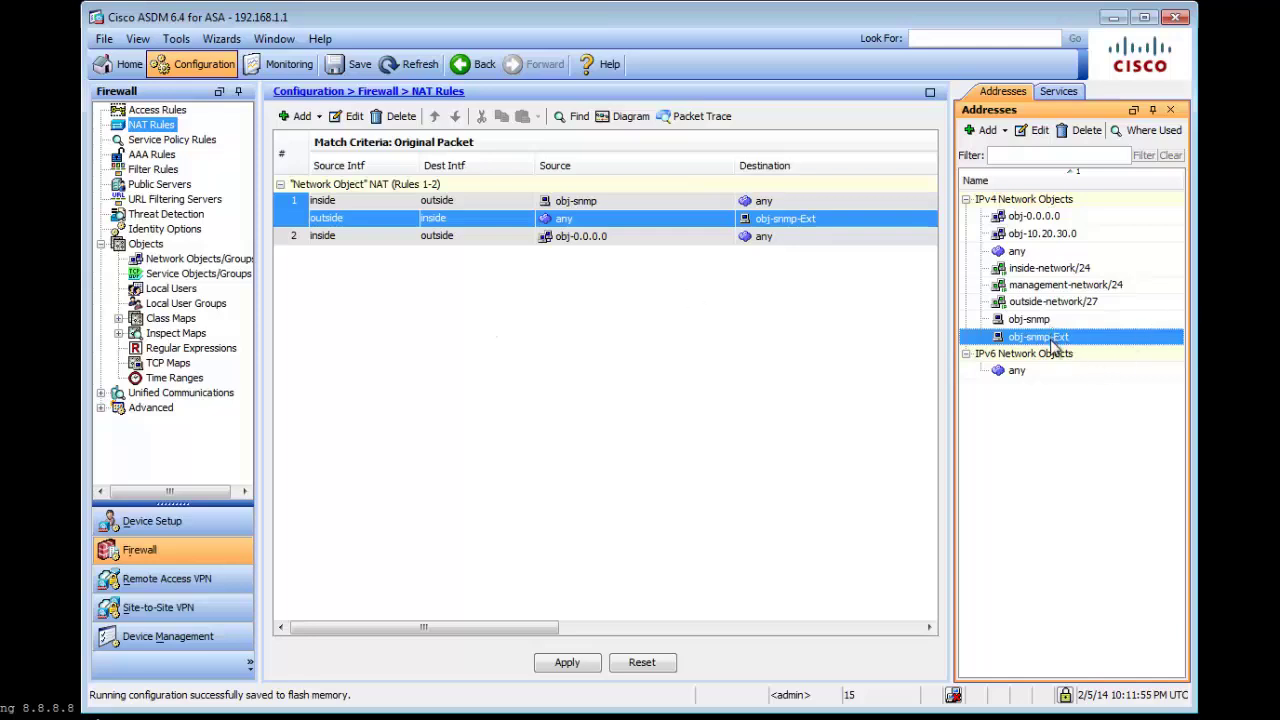
Start a permit access rule on the outside interface with source any and obj-snmp as the destination
{"action": "left_click", "coordinate": [160, 110]}
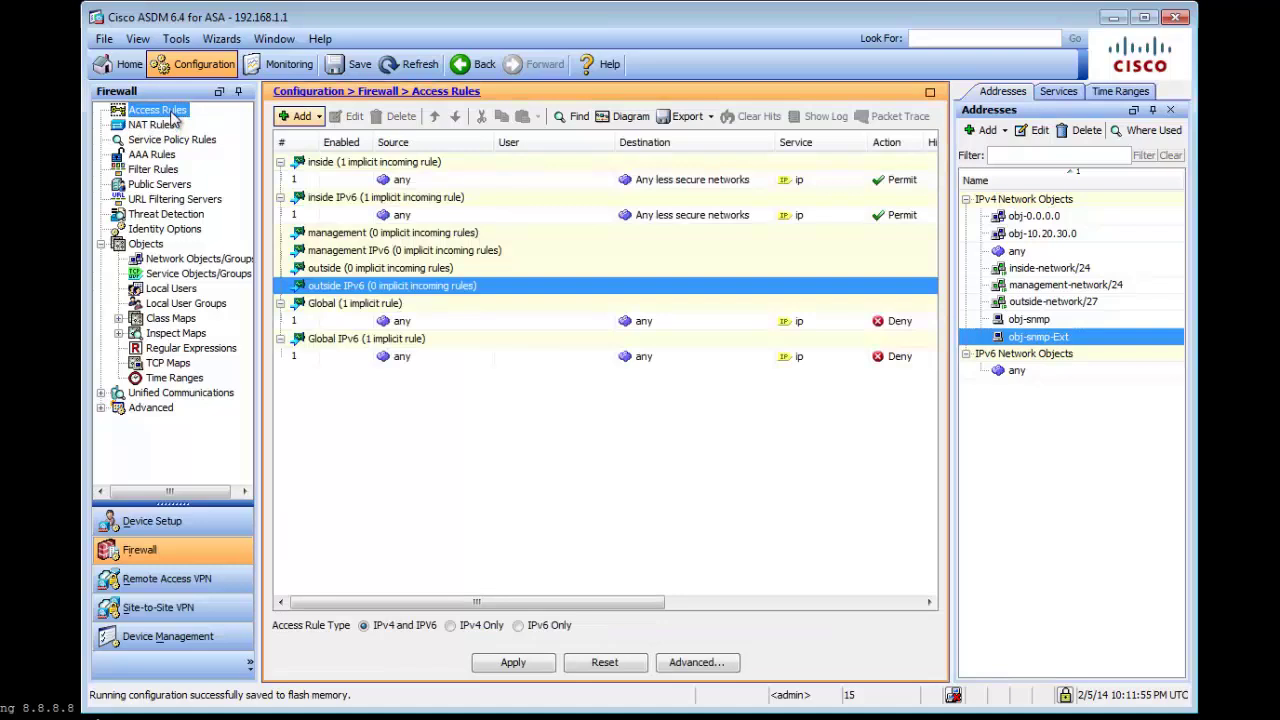
{"action": "left_click", "coordinate": [362, 290]}
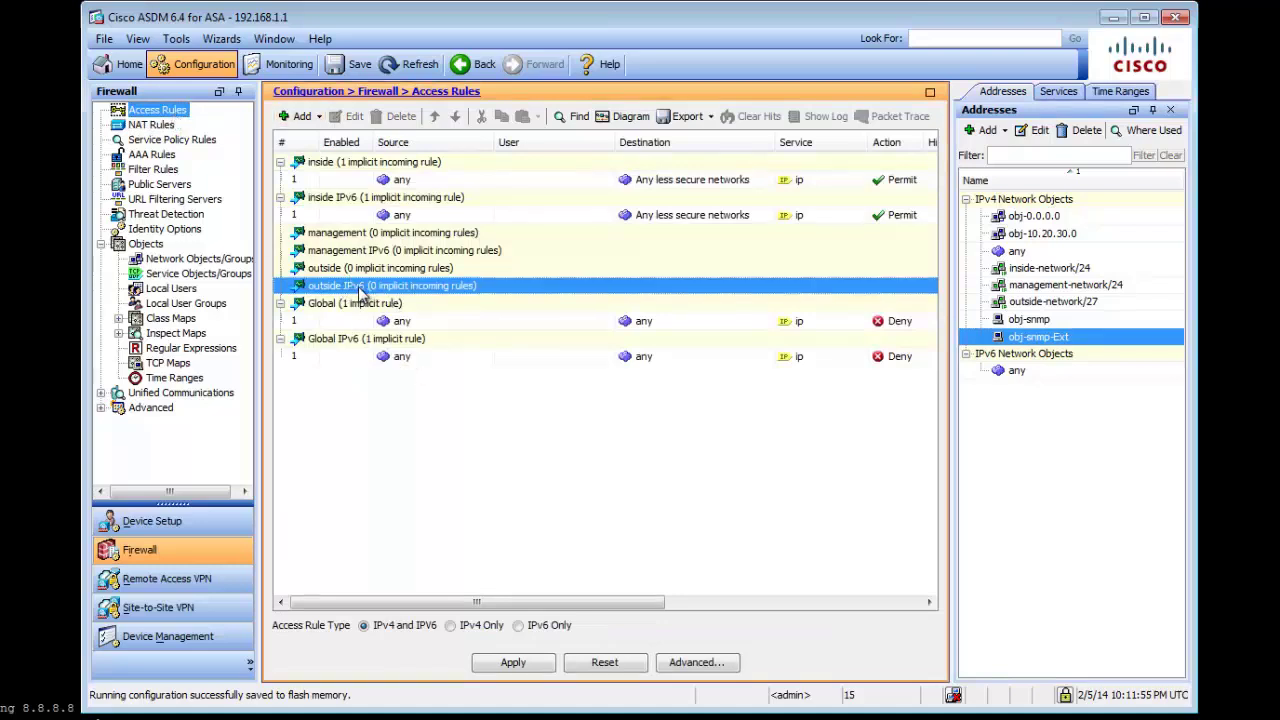
{"action": "left_click", "coordinate": [367, 270]}
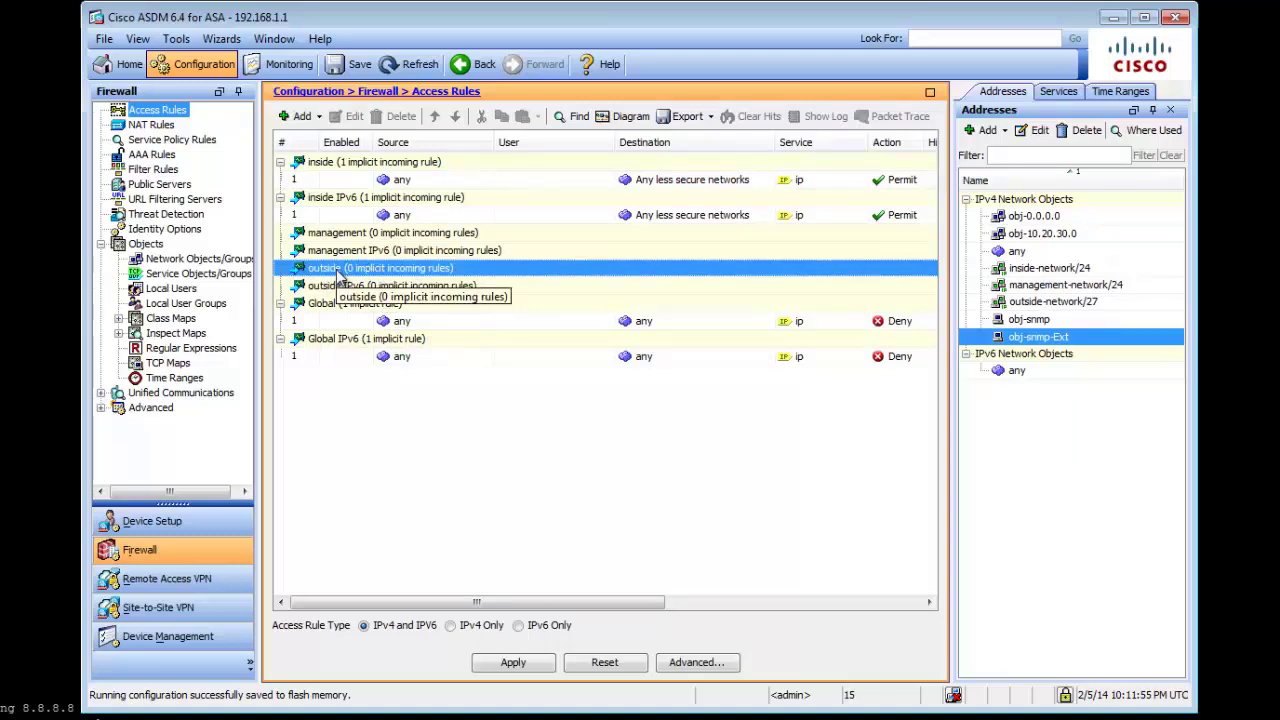
{"action": "left_click", "coordinate": [302, 116]}
{"action": "left_click", "coordinate": [336, 146]}
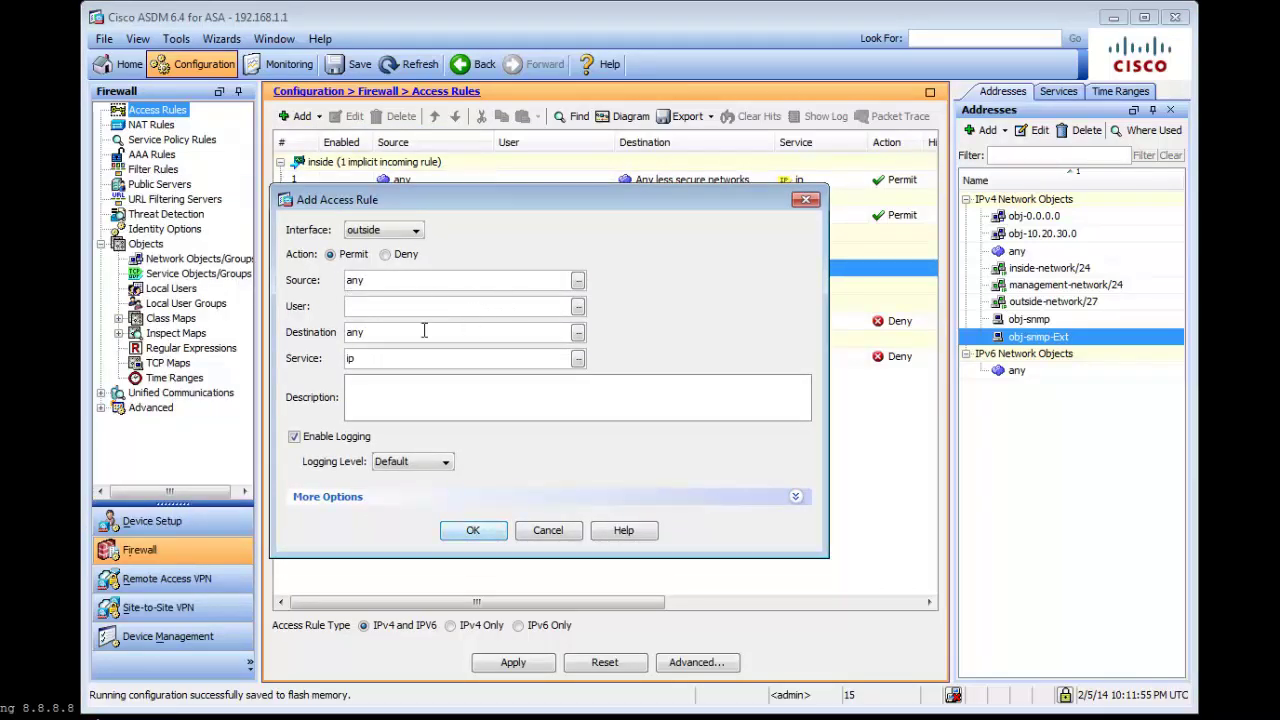
{"action": "left_click", "coordinate": [578, 334]}
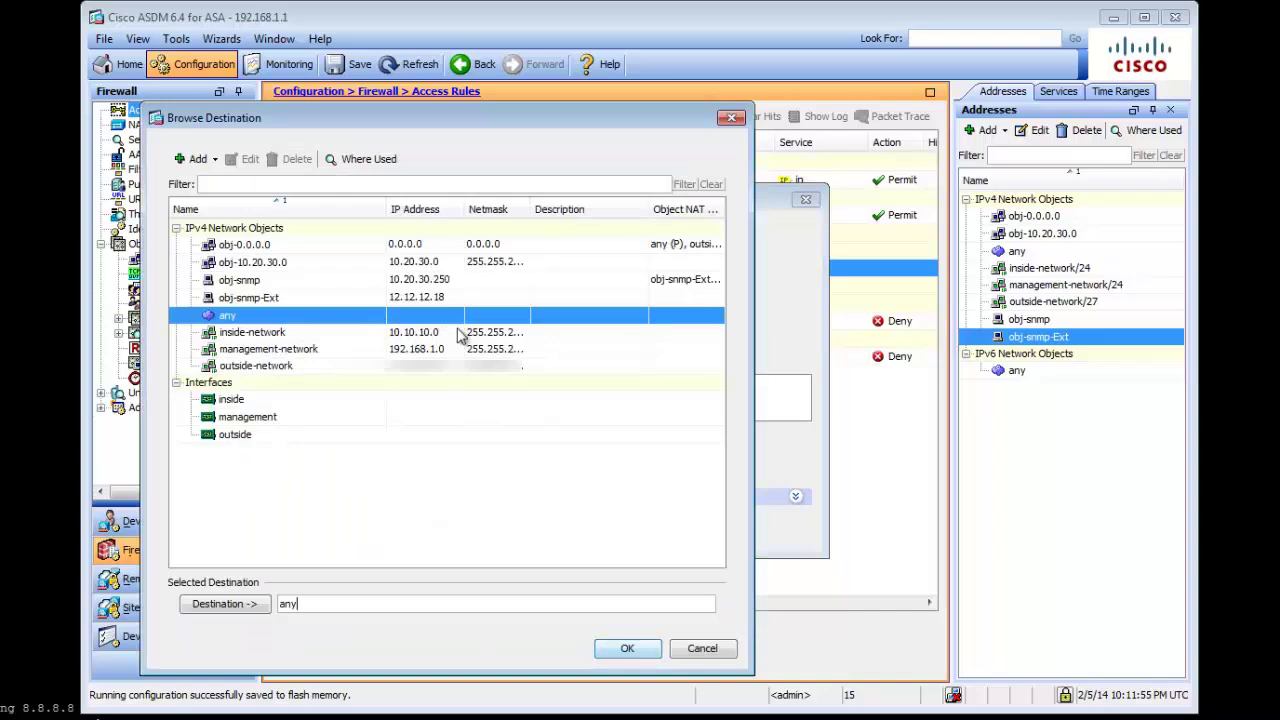
{"action": "left_click", "coordinate": [254, 281]}
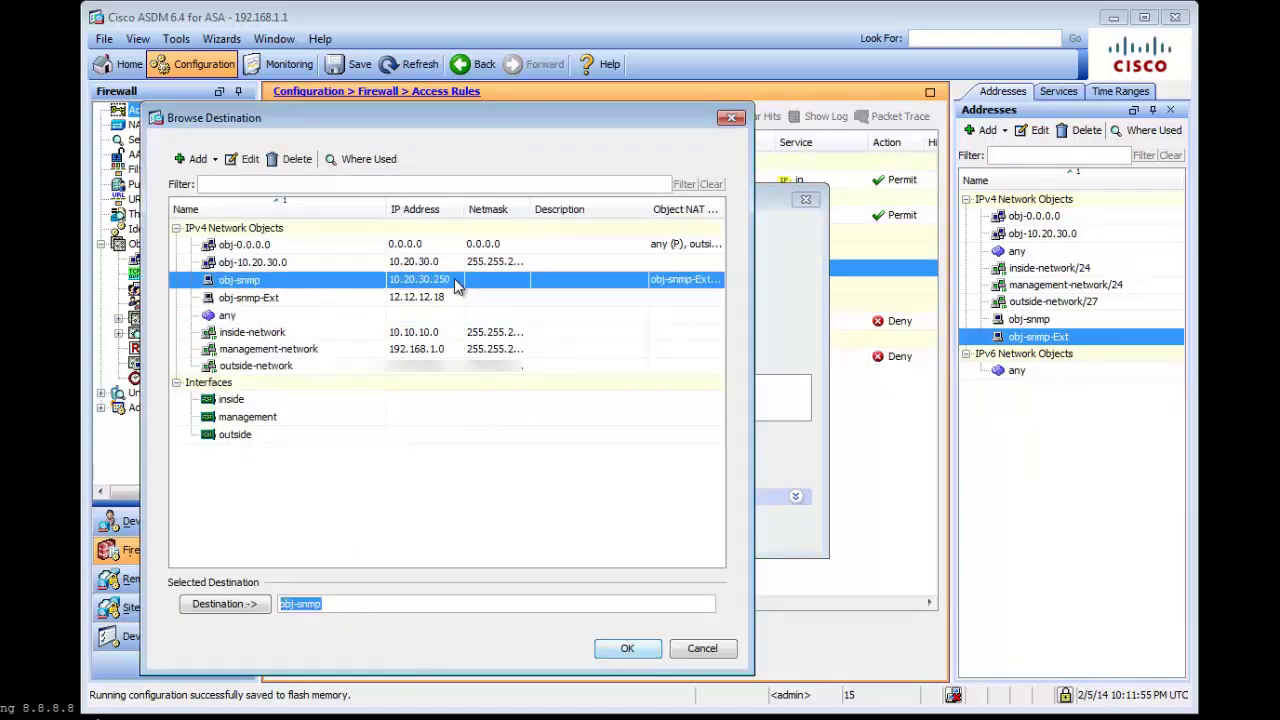
{"action": "left_click", "coordinate": [648, 652]}
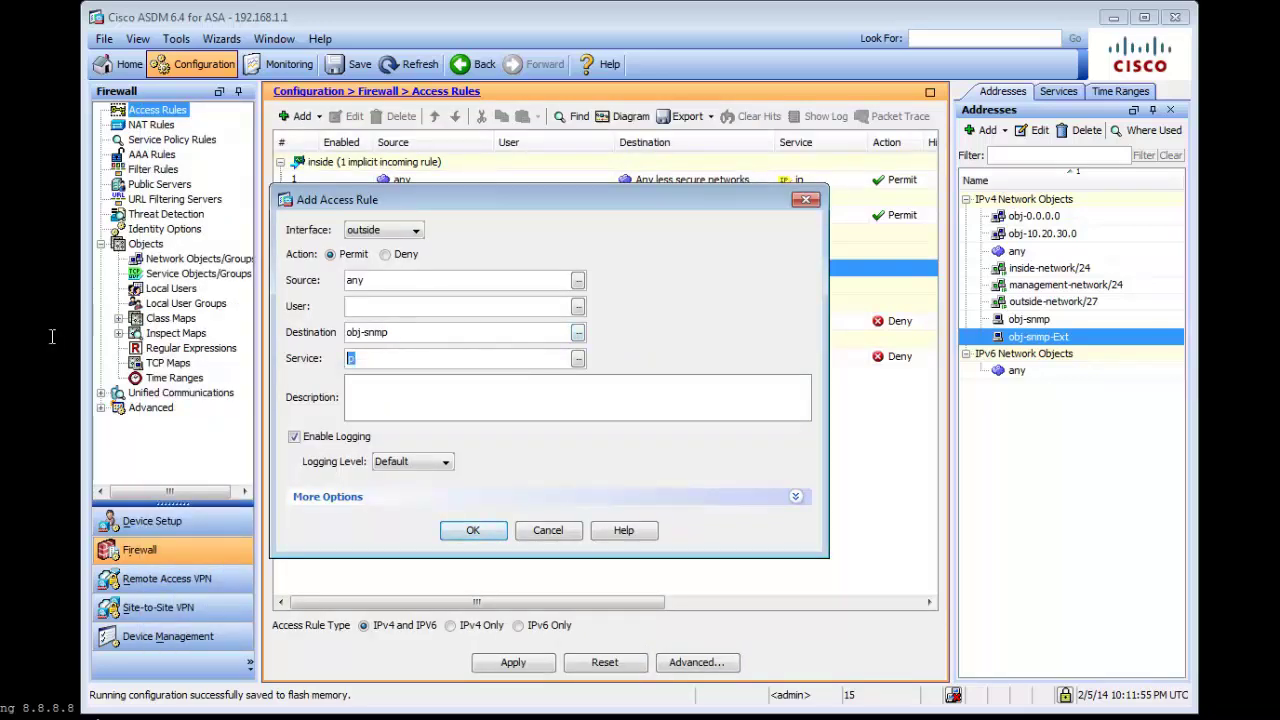
Set the access rule's service to udp/snmp,udp/snmptrap and add the rule
{"action": "type", "text": "udp"}
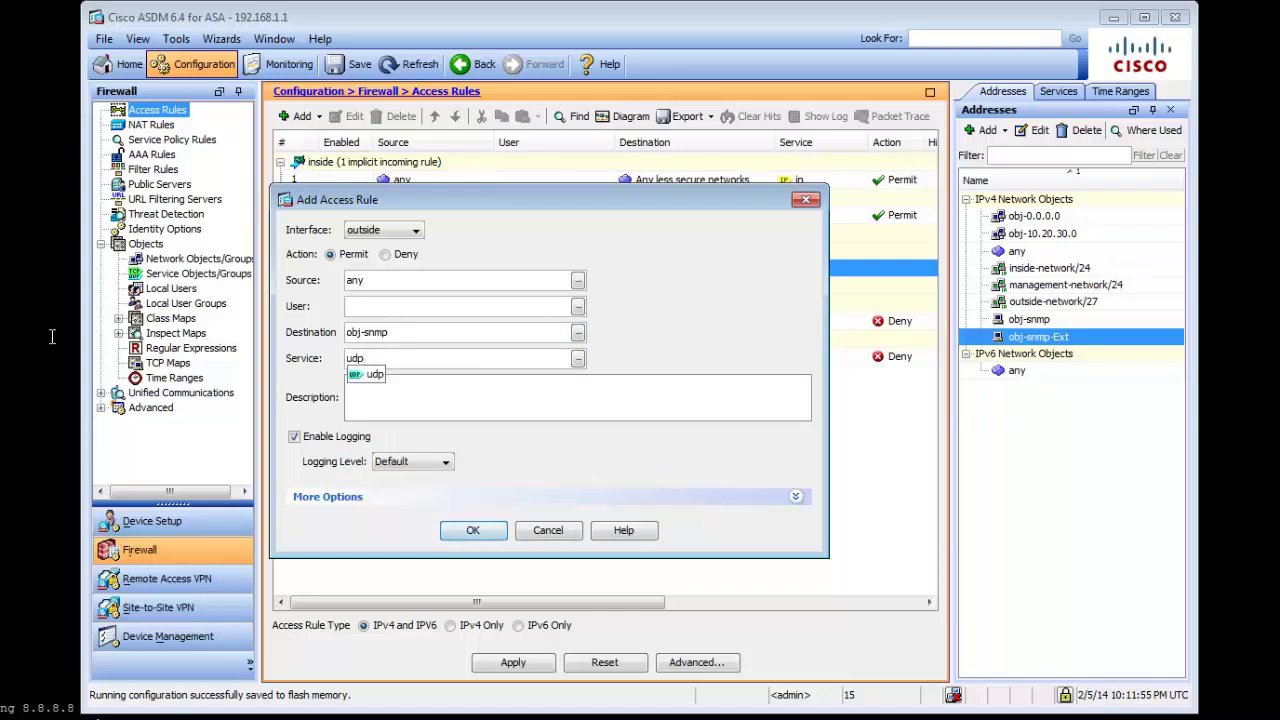
{"action": "type", "text": "/dnmp"}
{"action": "key", "text": "BackSpace"}
{"action": "key", "text": "BackSpace"}
{"action": "key", "text": "BackSpace"}
{"action": "type", "text": "snmp"}
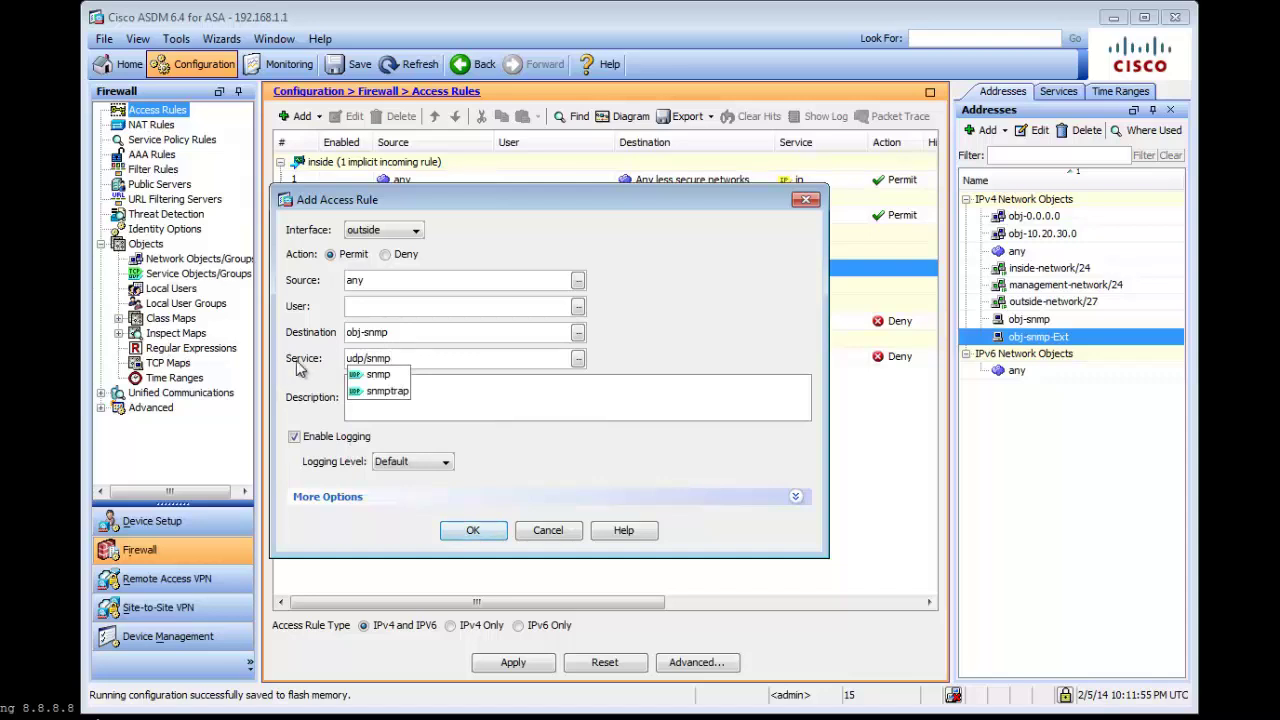
{"action": "left_click", "coordinate": [369, 376]}
{"action": "type", "text": ",udp/"}
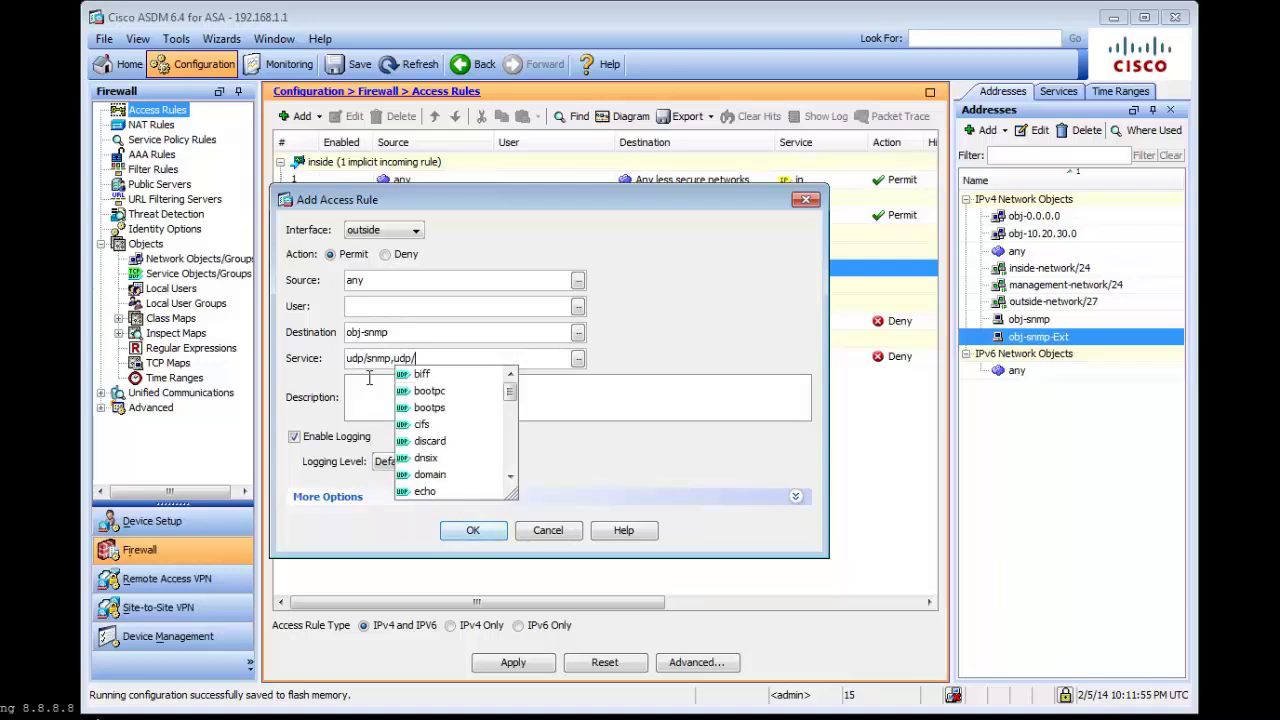
{"action": "type", "text": "sn"}
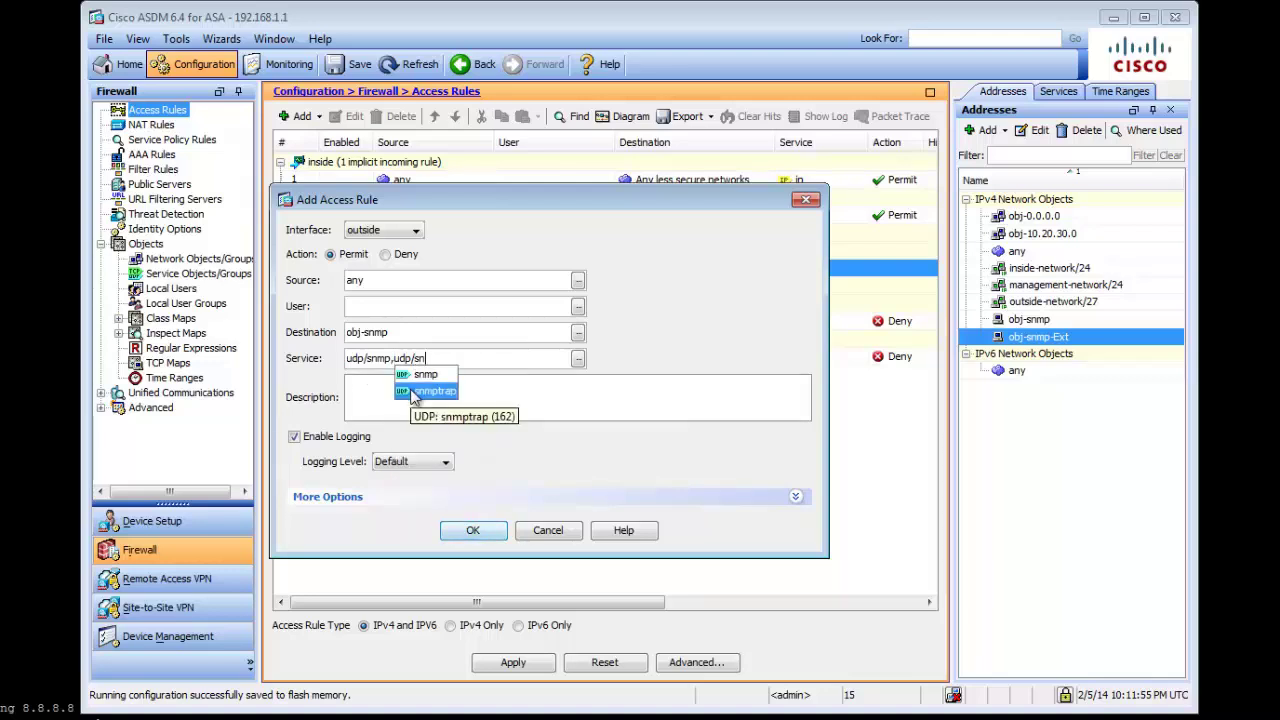
{"action": "left_click", "coordinate": [413, 391]}
{"action": "left_click", "coordinate": [490, 533]}
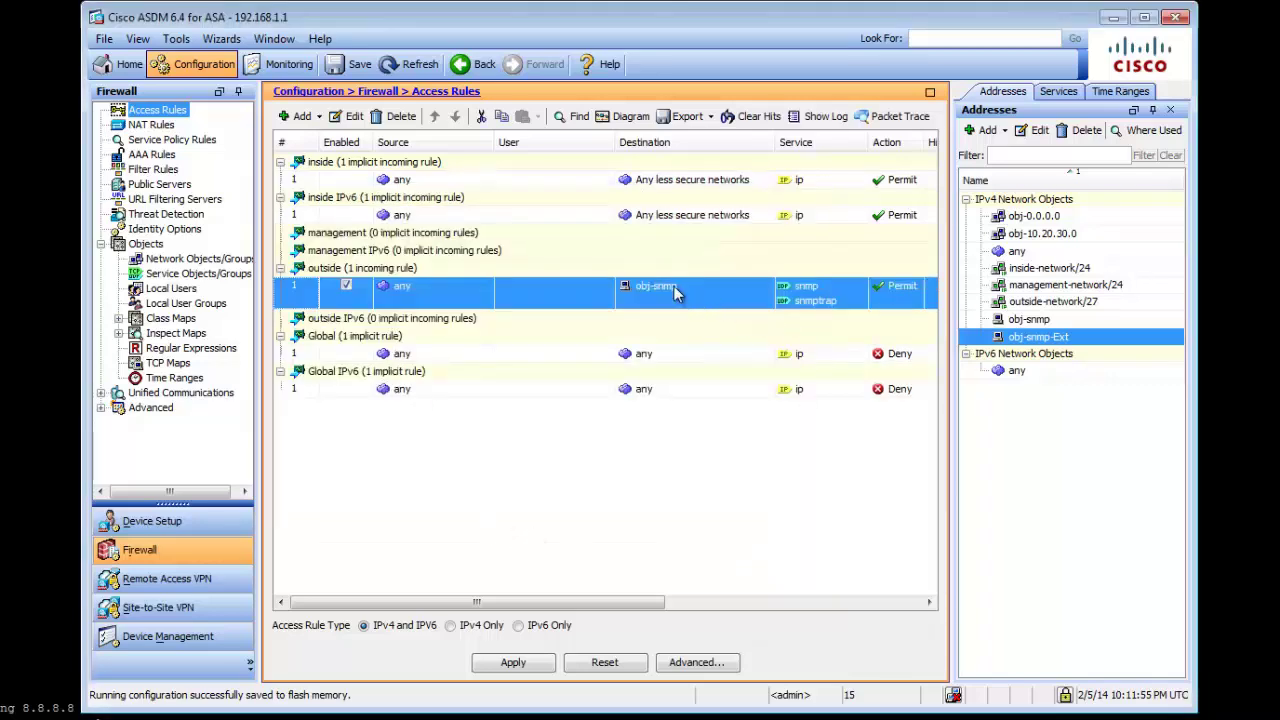
Apply the outside access rule for obj-snmp to the firewall and compare it with the NAT rules
{"action": "mouse_move", "coordinate": [674, 286]}
{"action": "left_click_drag", "start_coordinate": [624, 604], "coordinate": [744, 608]}
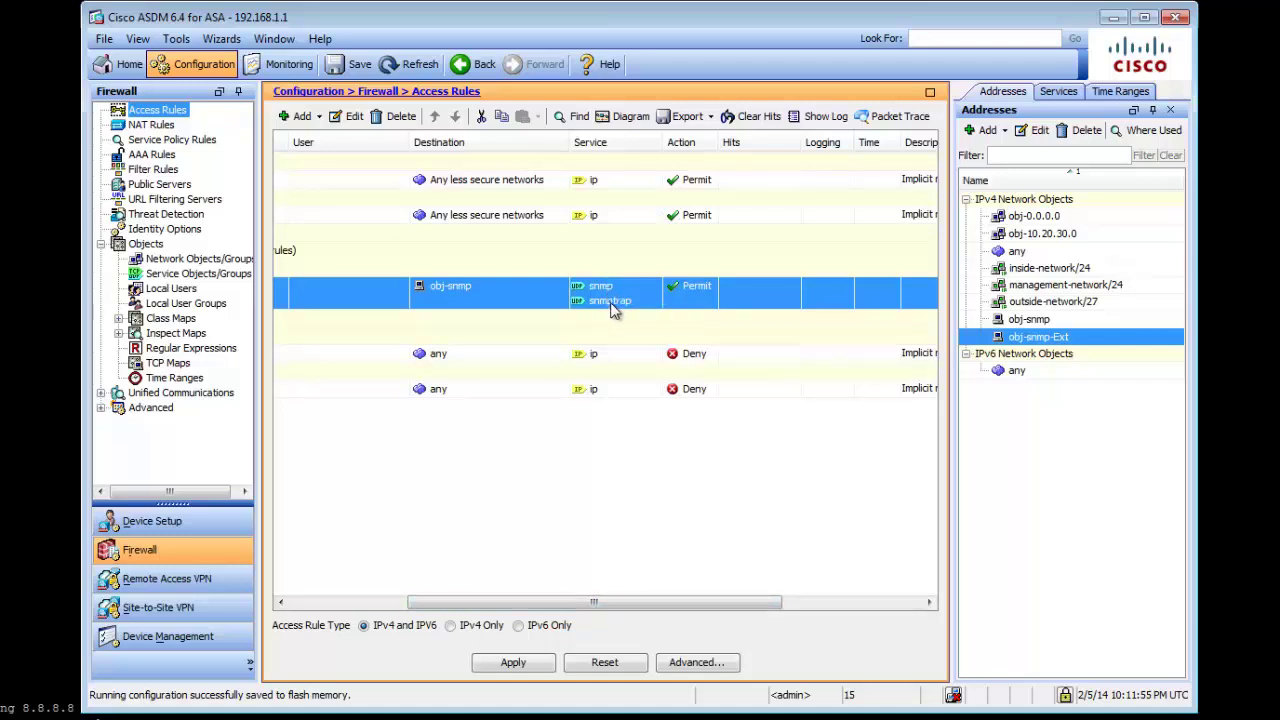
{"action": "left_click_drag", "start_coordinate": [729, 606], "coordinate": [611, 606]}
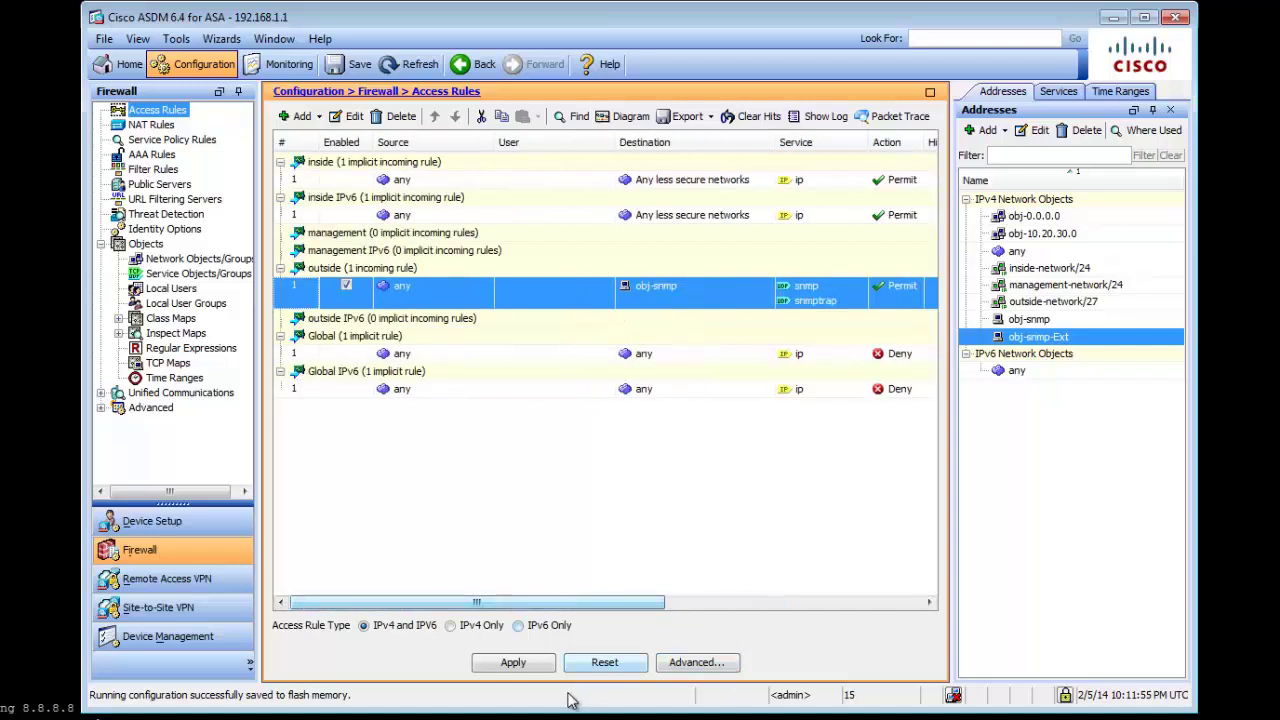
{"action": "left_click", "coordinate": [512, 662]}
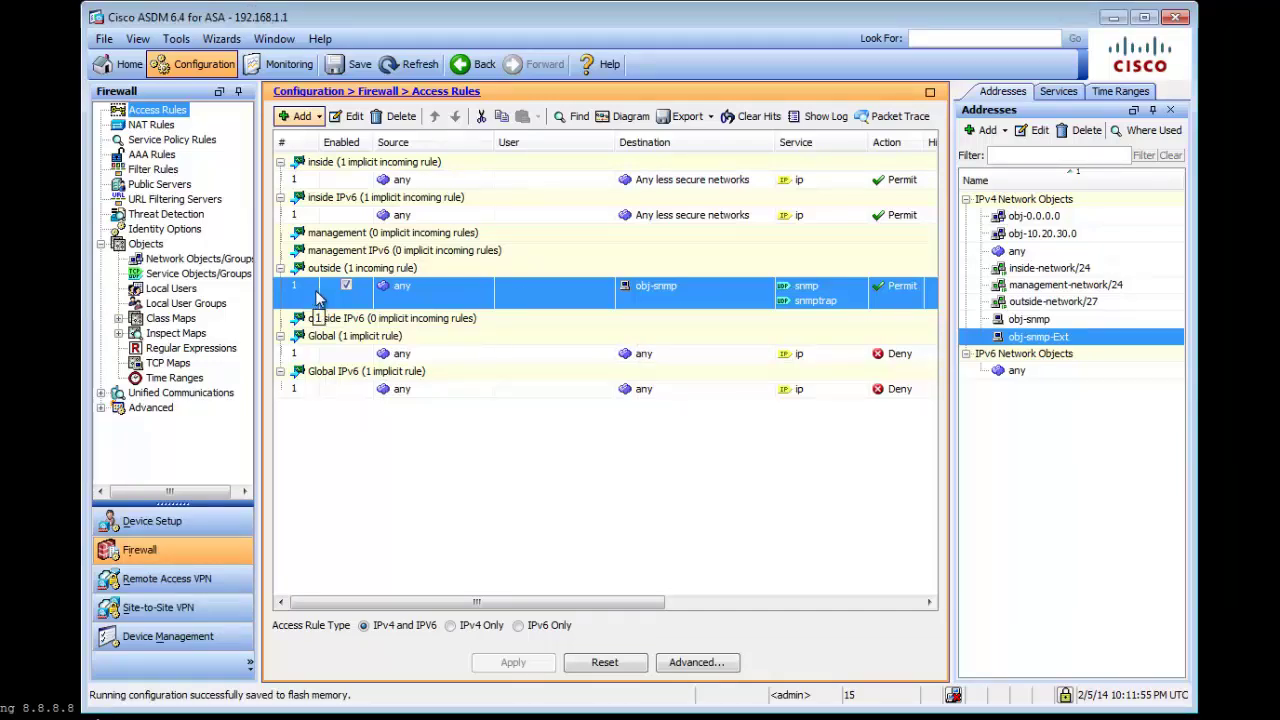
{"action": "left_click", "coordinate": [163, 128]}
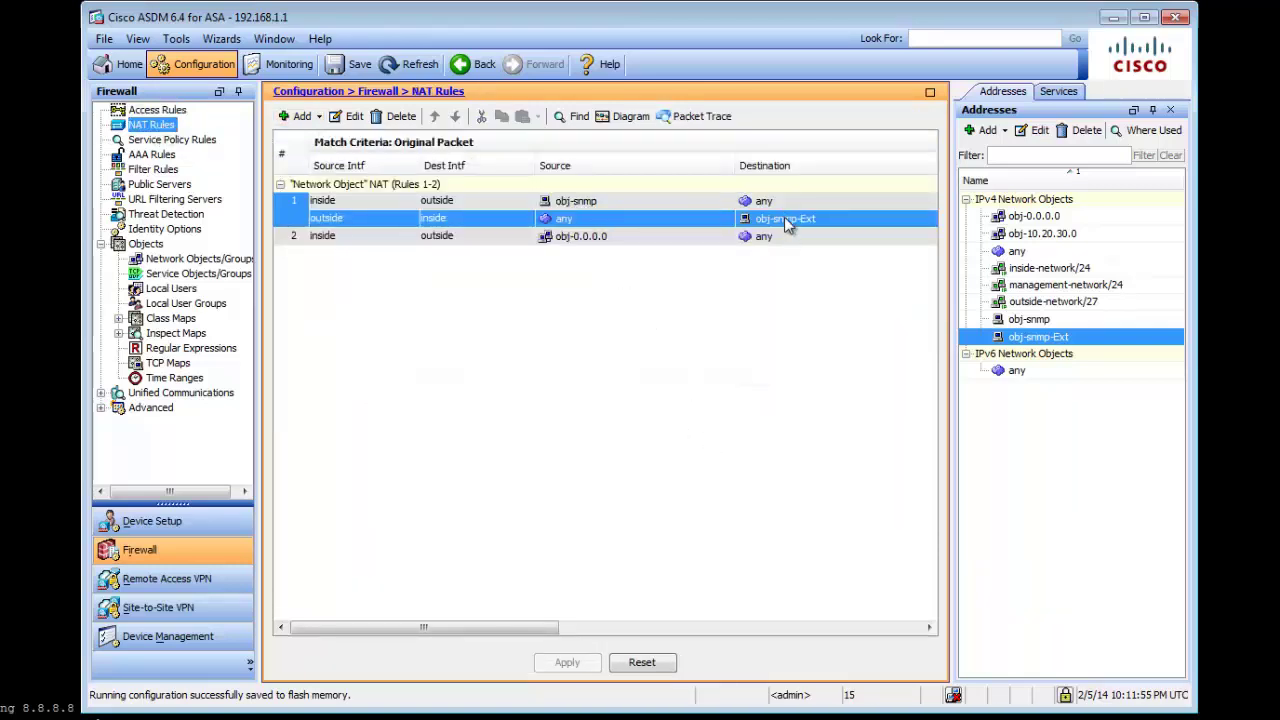
{"action": "left_click", "coordinate": [178, 112]}
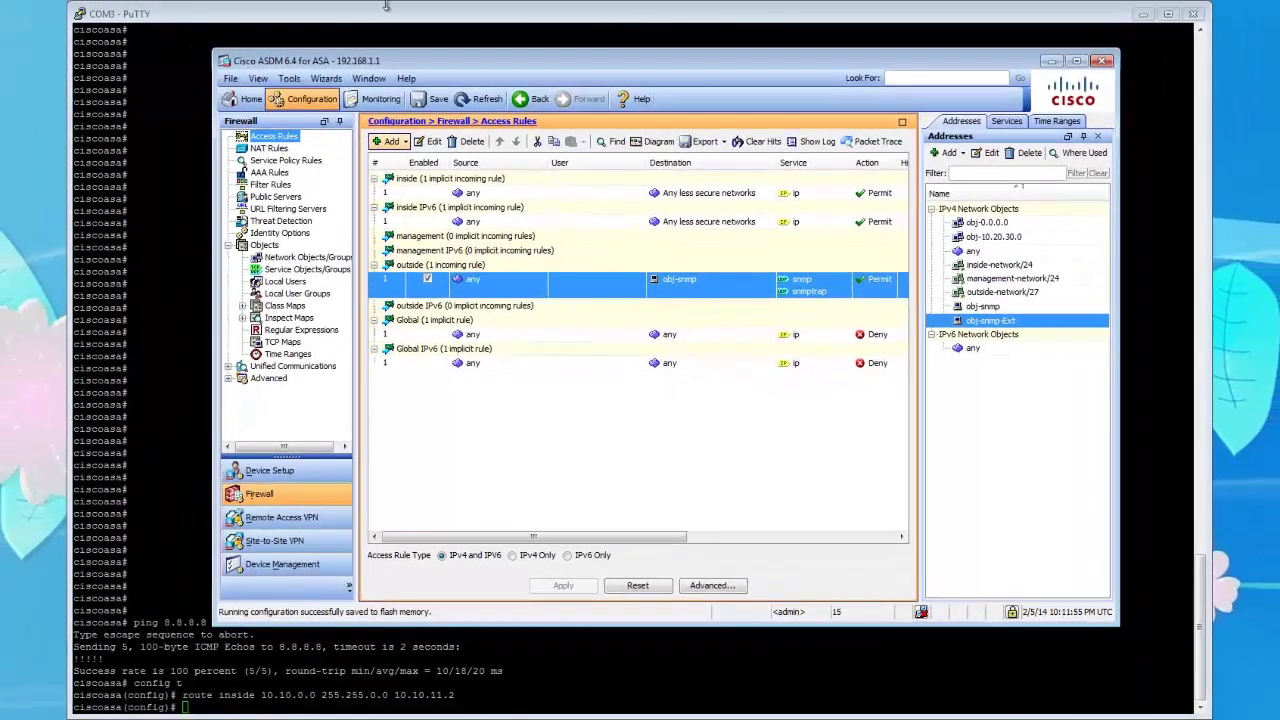
Switch to the PuTTY console and list the access-list lines with show run | in access-list
{"action": "key", "text": "alt+Tab"}
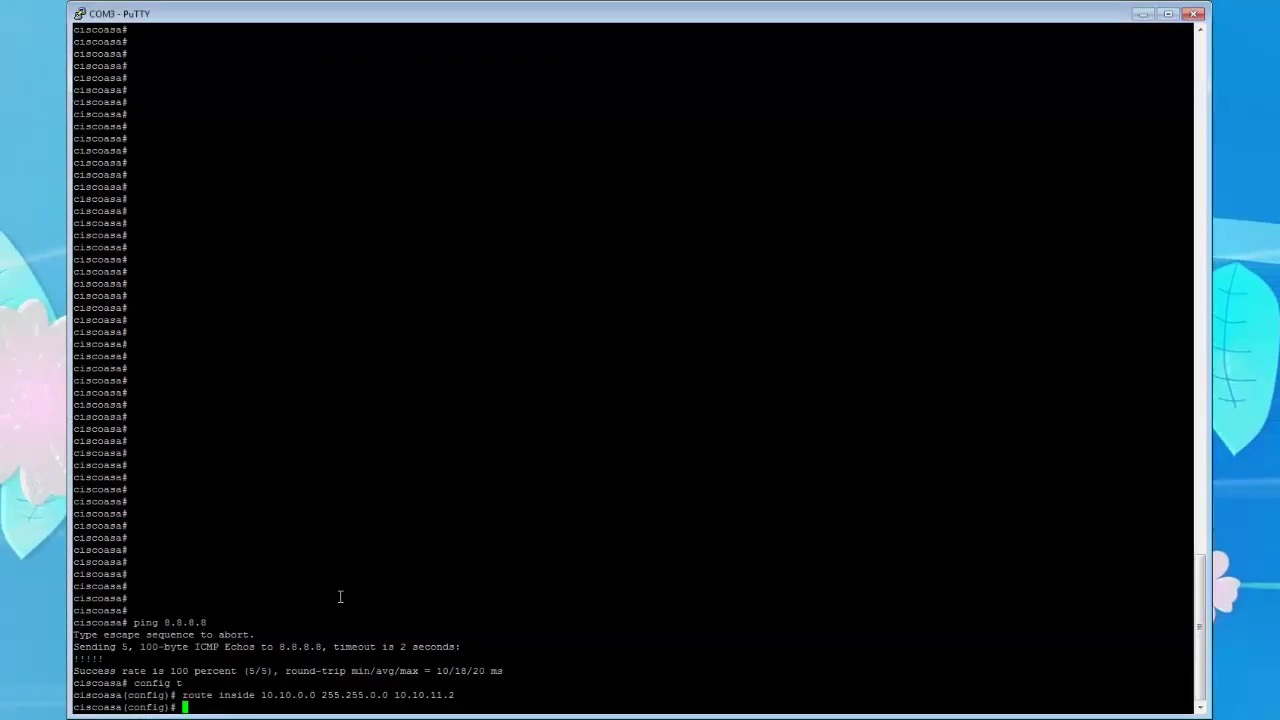
{"action": "type", "text": "show "}
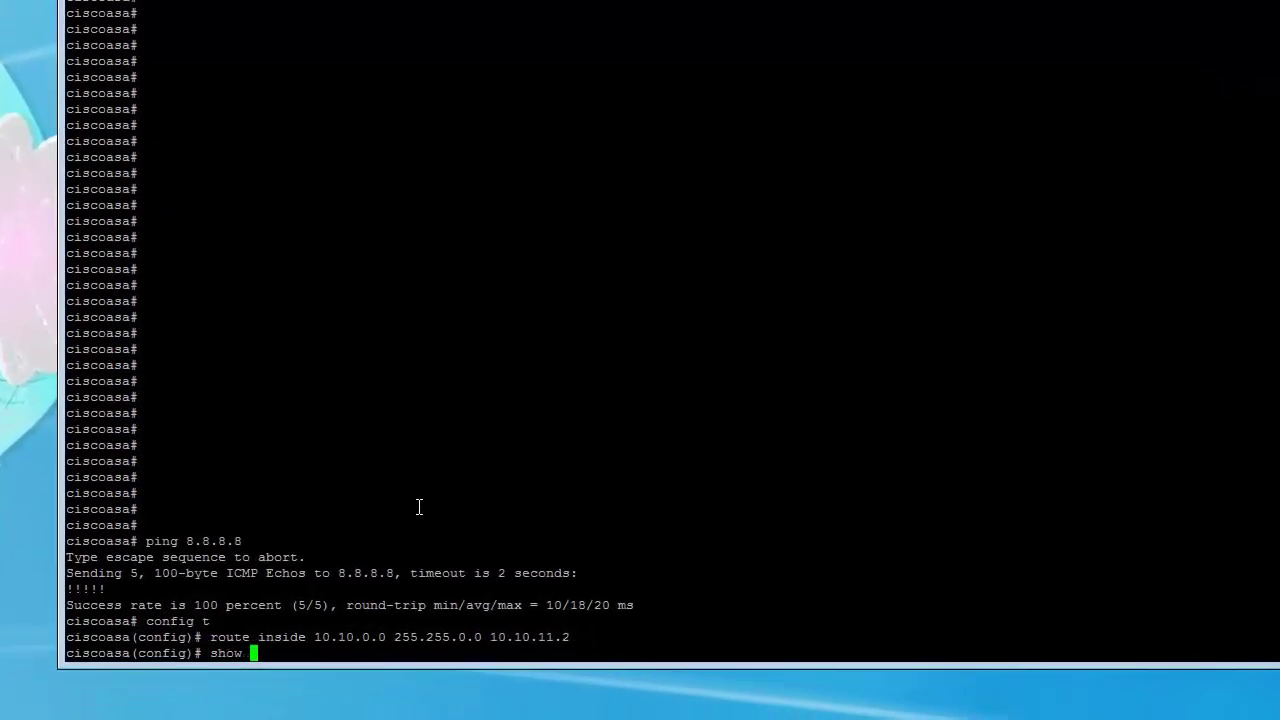
{"action": "type", "text": "run | in acc"}
{"action": "key", "text": "Tab"}
{"action": "type", "text": "ess-list"}
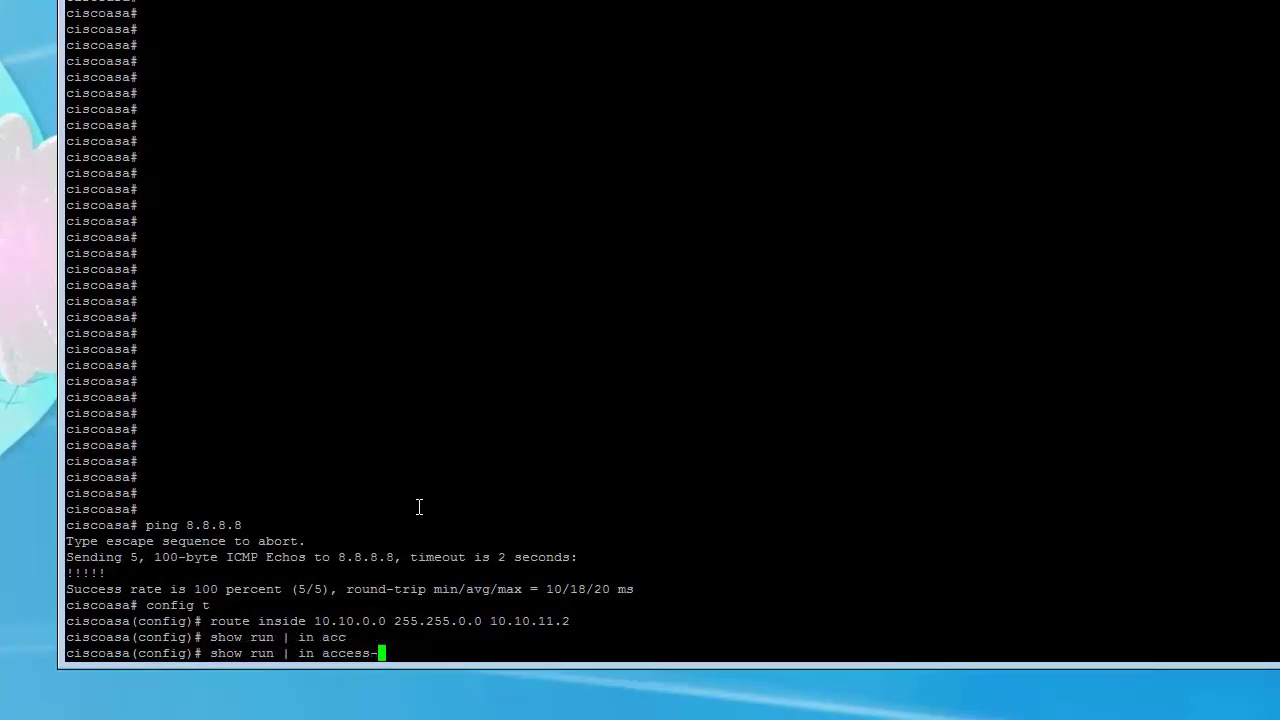
{"action": "key", "text": "Return"}
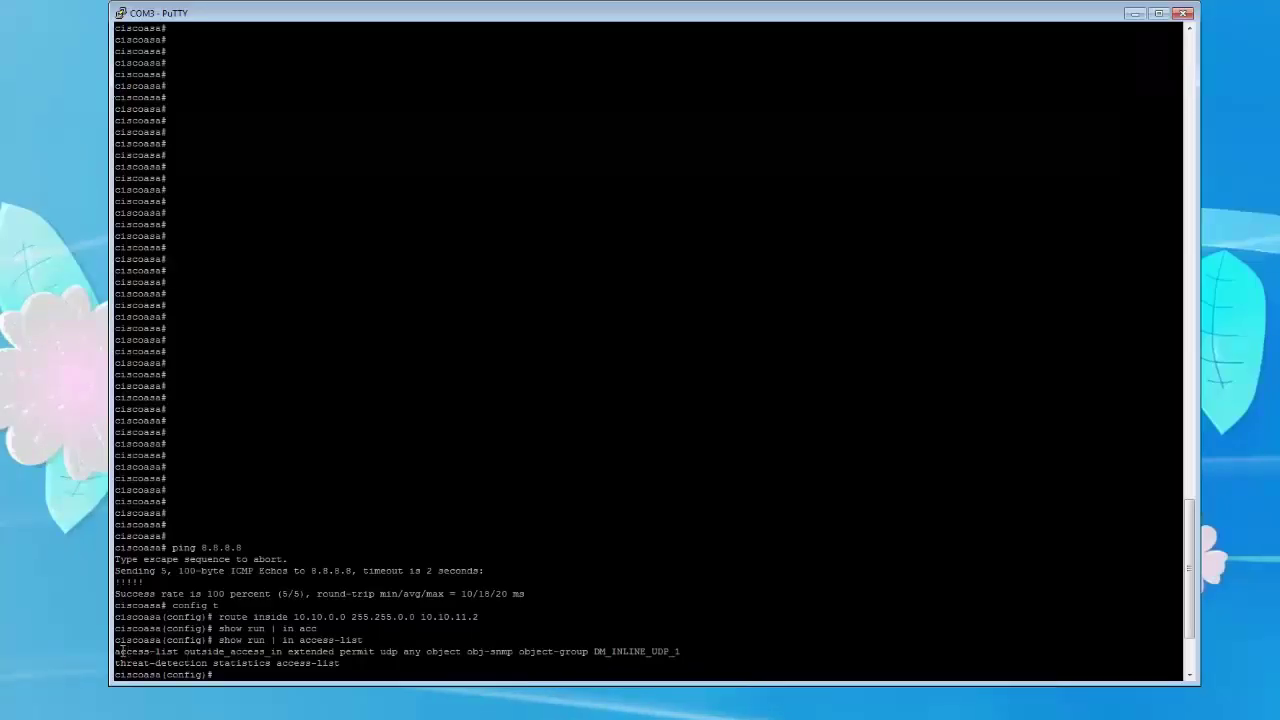
Examine the outside_access_in entry, its service object group and the threat-detection line in the output
{"action": "left_click_drag", "start_coordinate": [120, 652], "coordinate": [427, 651]}
{"action": "left_click", "coordinate": [190, 651]}
{"action": "left_click_drag", "start_coordinate": [428, 651], "coordinate": [676, 651]}
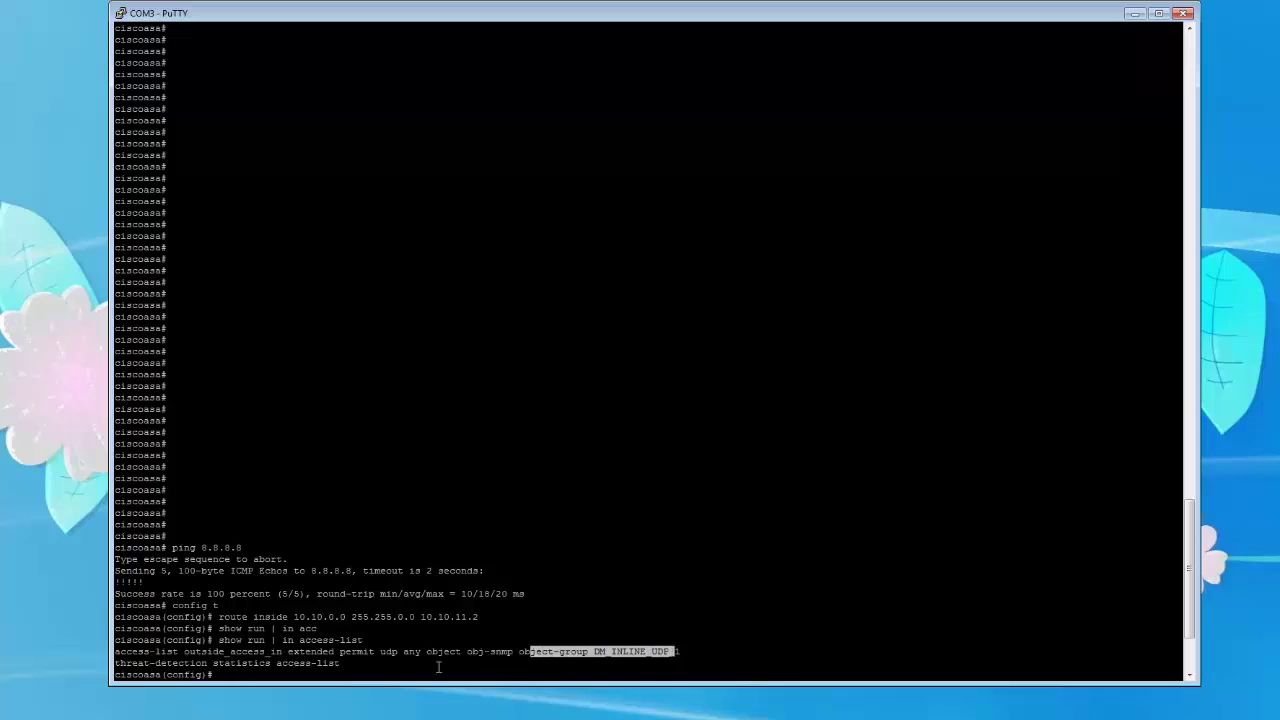
{"action": "left_click_drag", "start_coordinate": [141, 663], "coordinate": [247, 663]}
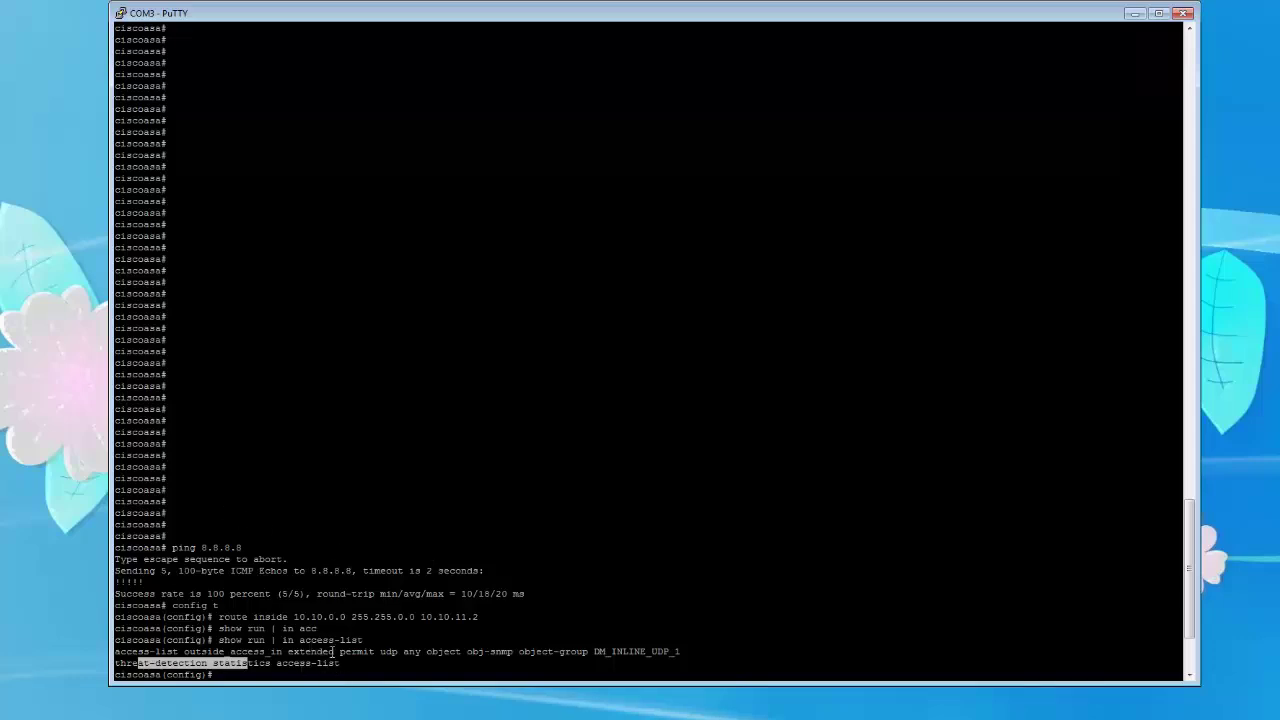
Switch to ASDM to check the NAT rules, and return to the PuTTY console
{"action": "key", "text": "alt+Tab"}
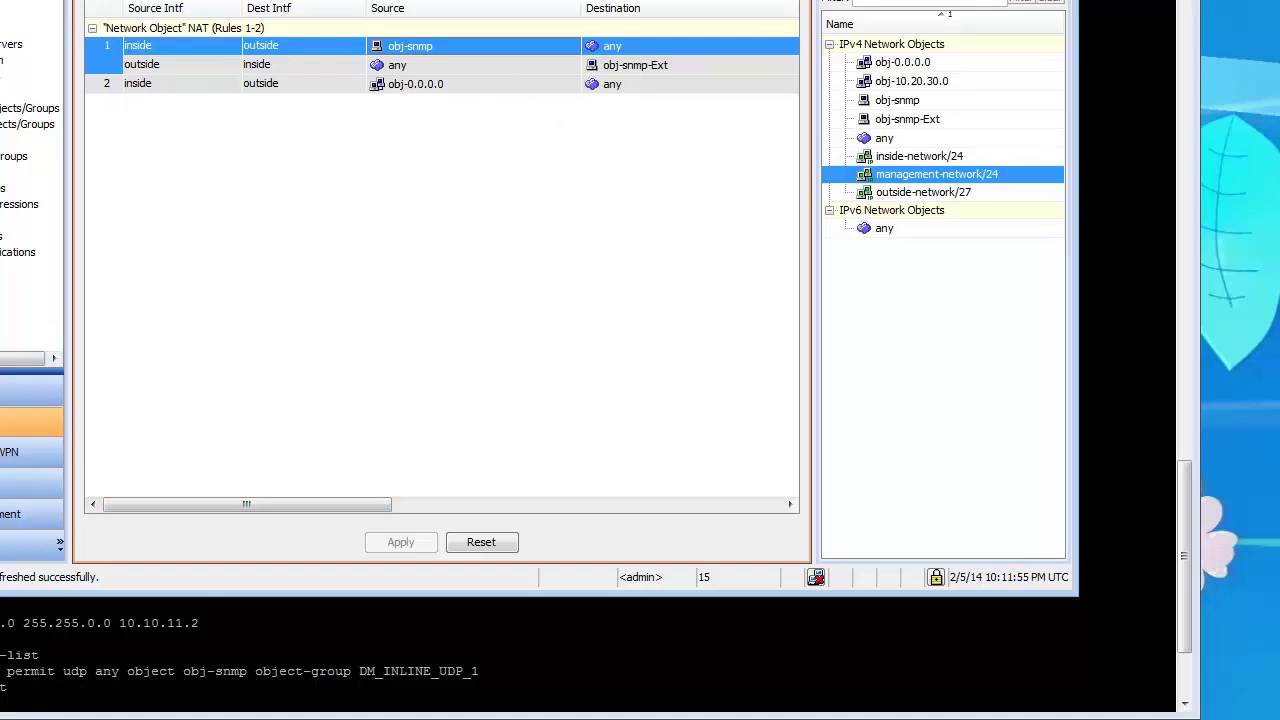
{"action": "key", "text": "alt+Tab"}
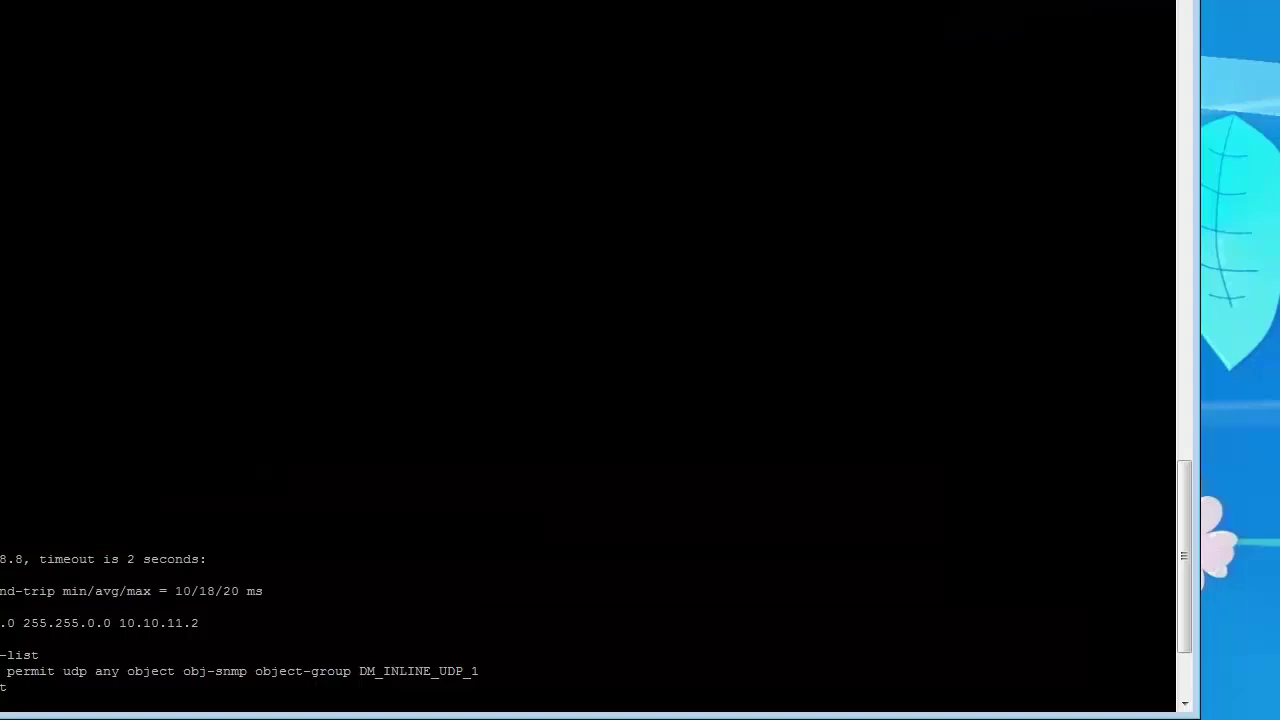
{"action": "scroll", "coordinate": [590, 360], "scroll_direction": "up", "scroll_amount": 10}
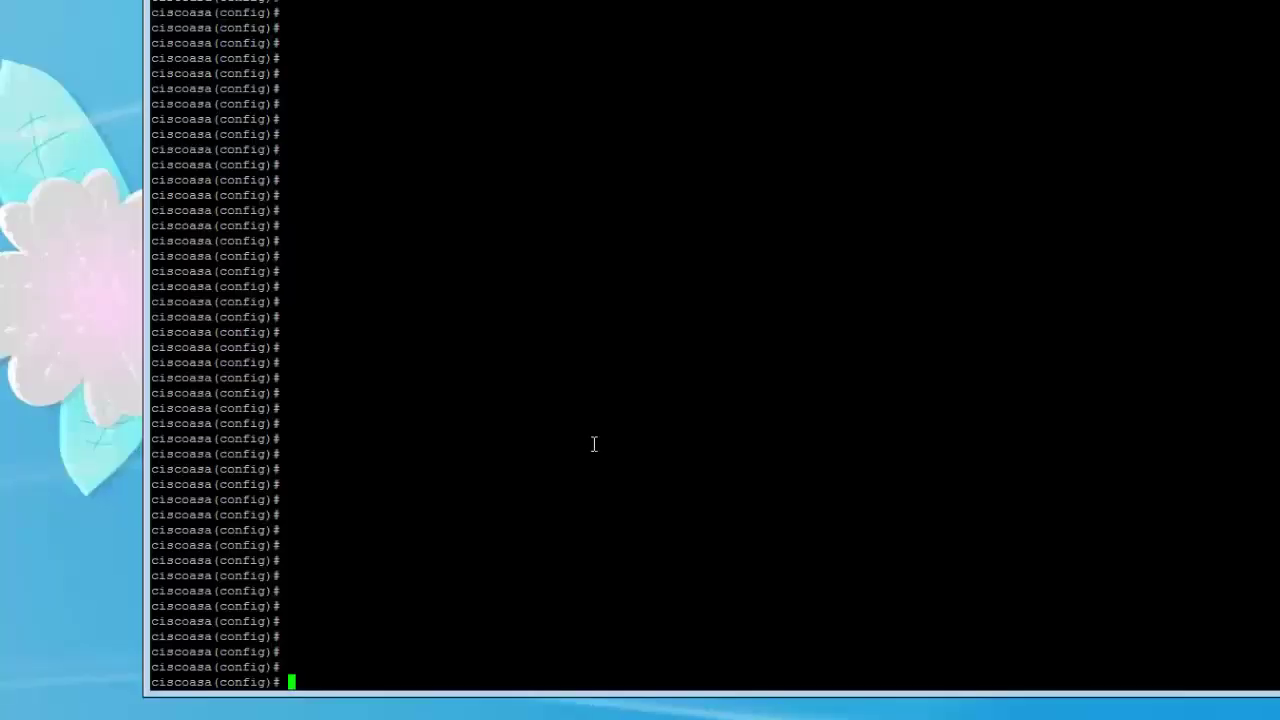
Create the network object obj-www with host address 10.20.30.15
{"action": "type", "text": "object network o"}
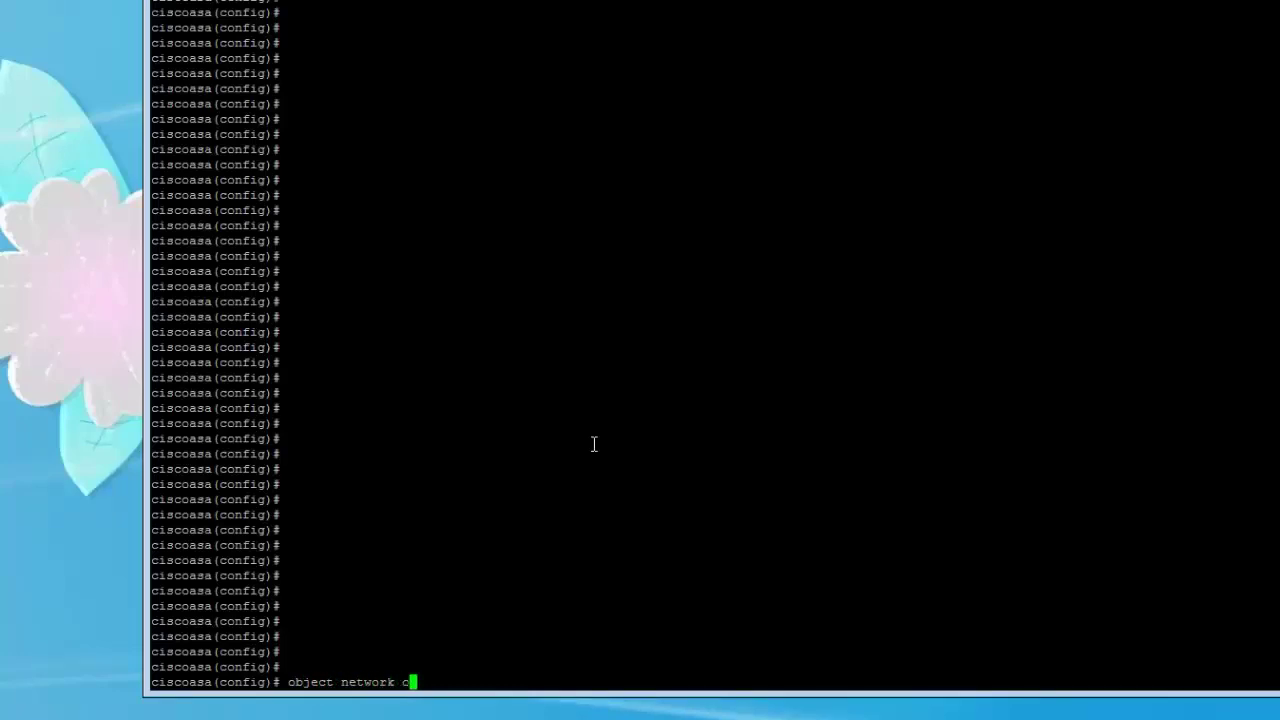
{"action": "type", "text": "bj-www"}
{"action": "key", "text": "Return"}
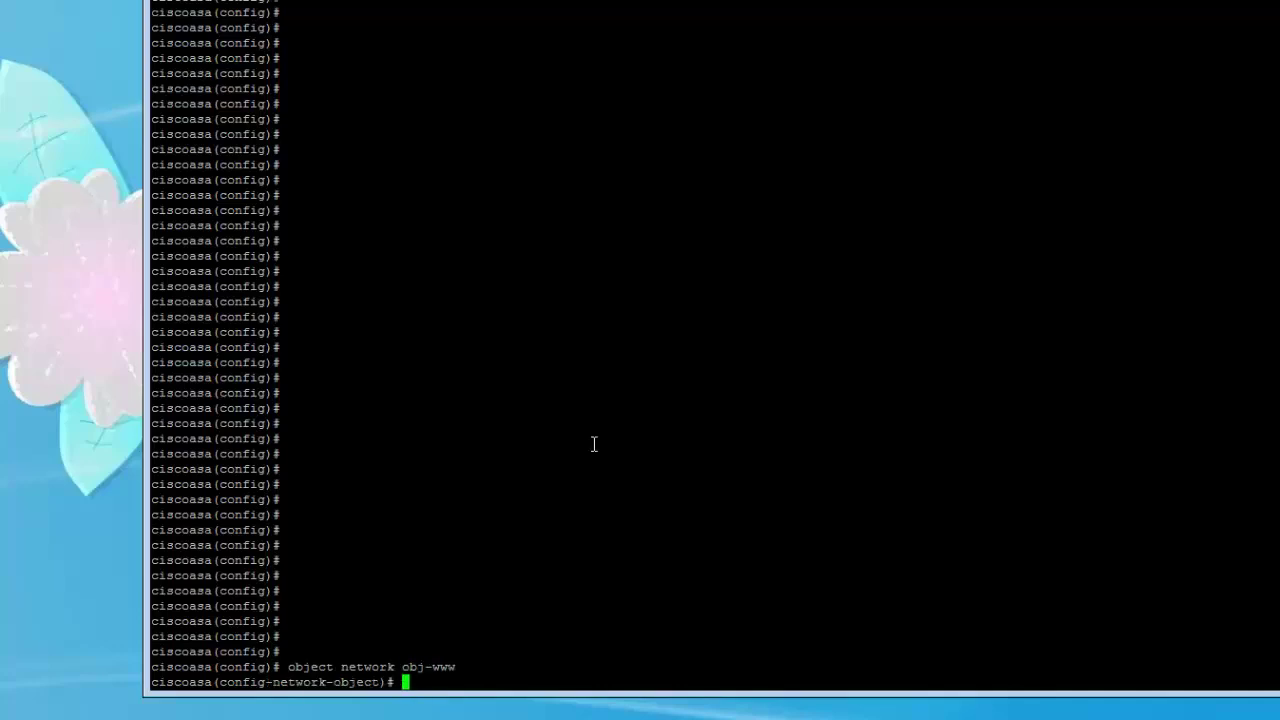
{"action": "type", "text": "host ?"}
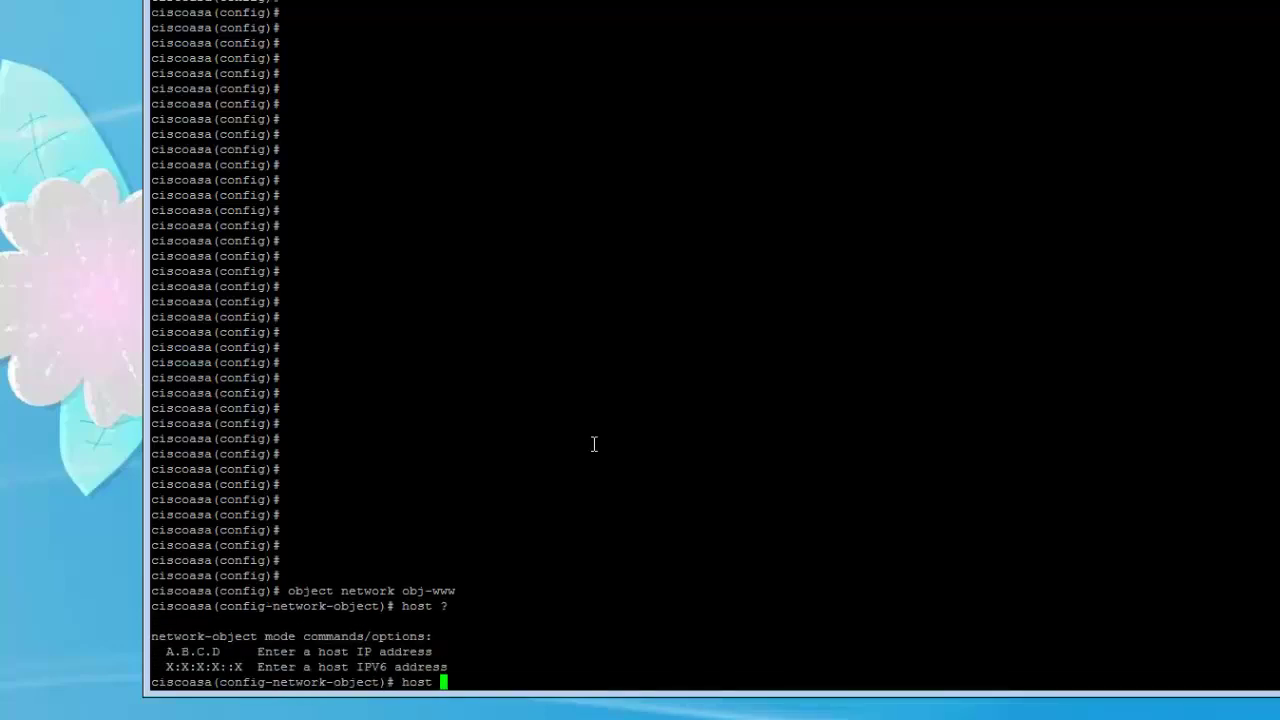
{"action": "type", "text": "10.20.30.15"}
{"action": "key", "text": "Return"}
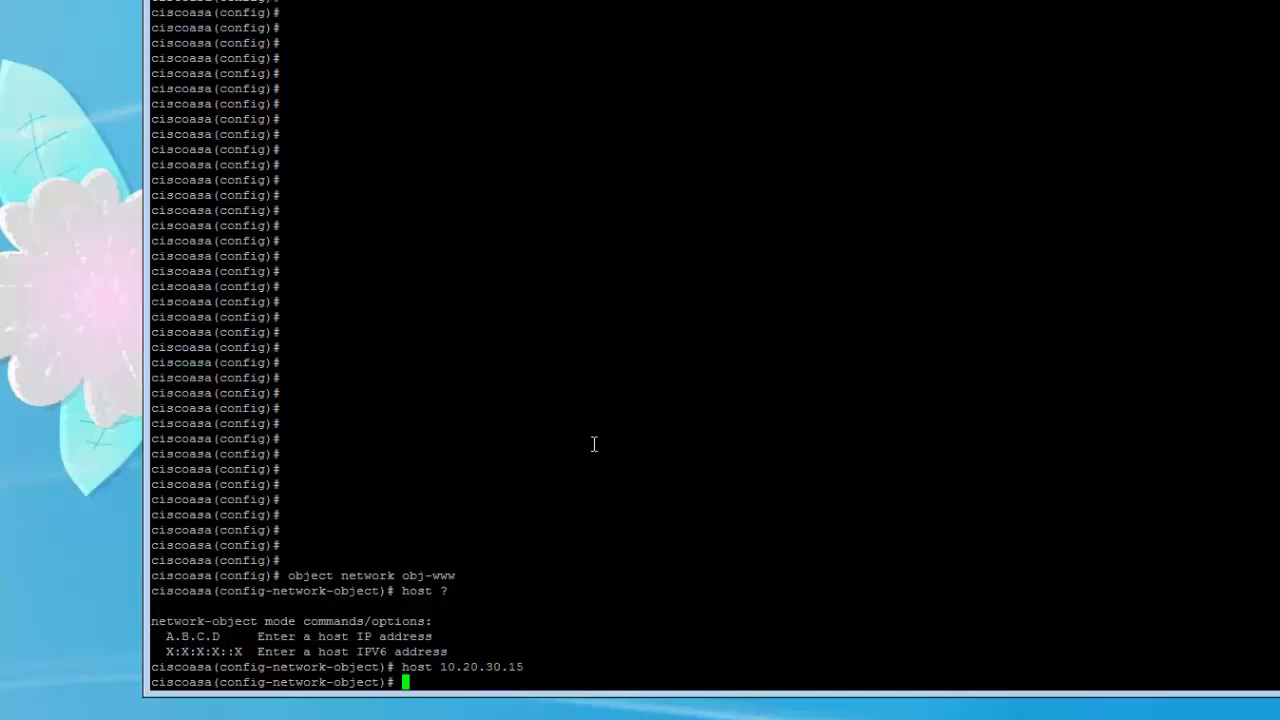
{"action": "type", "text": "object netowrk obj-www"}
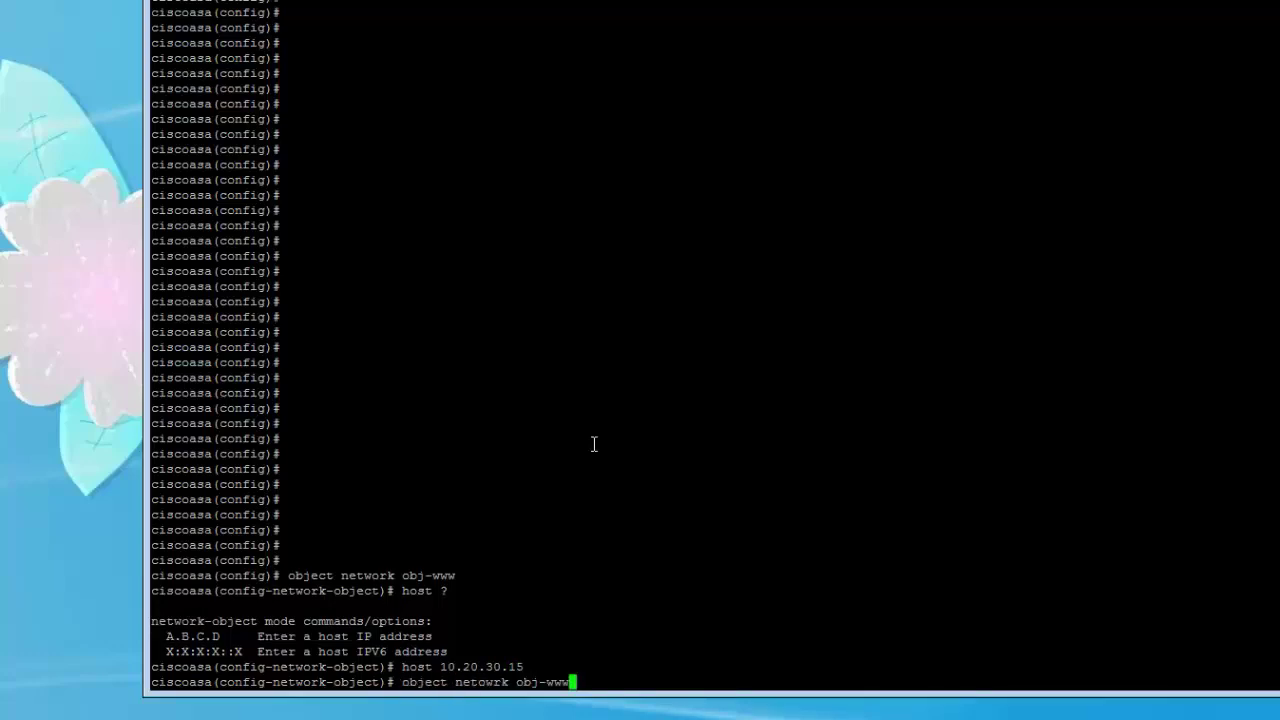
{"action": "type", "text": "-Ext"}
{"action": "key", "text": "Return"}
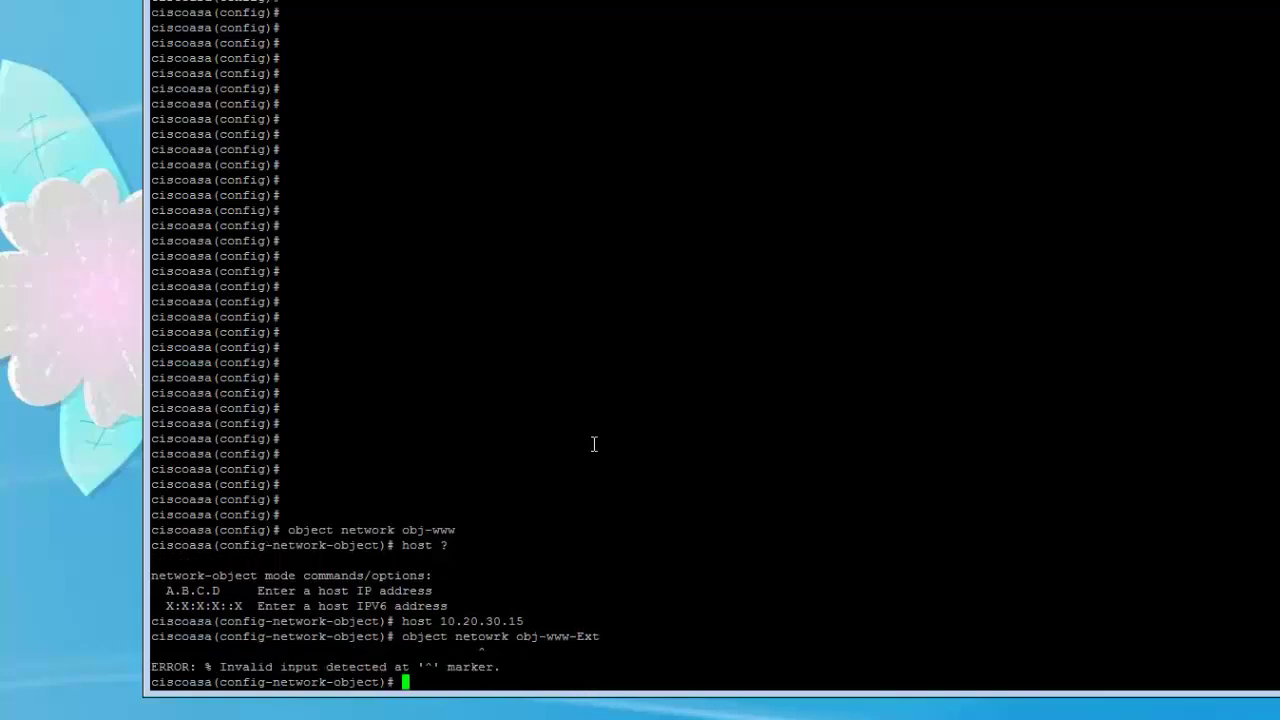
Create the network object obj-www-Ext with host address 12.12.12.15
{"action": "type", "text": "obj"}
{"action": "key", "text": "BackSpace"}
{"action": "key", "text": "BackSpace"}
{"action": "type", "text": "bject network "}
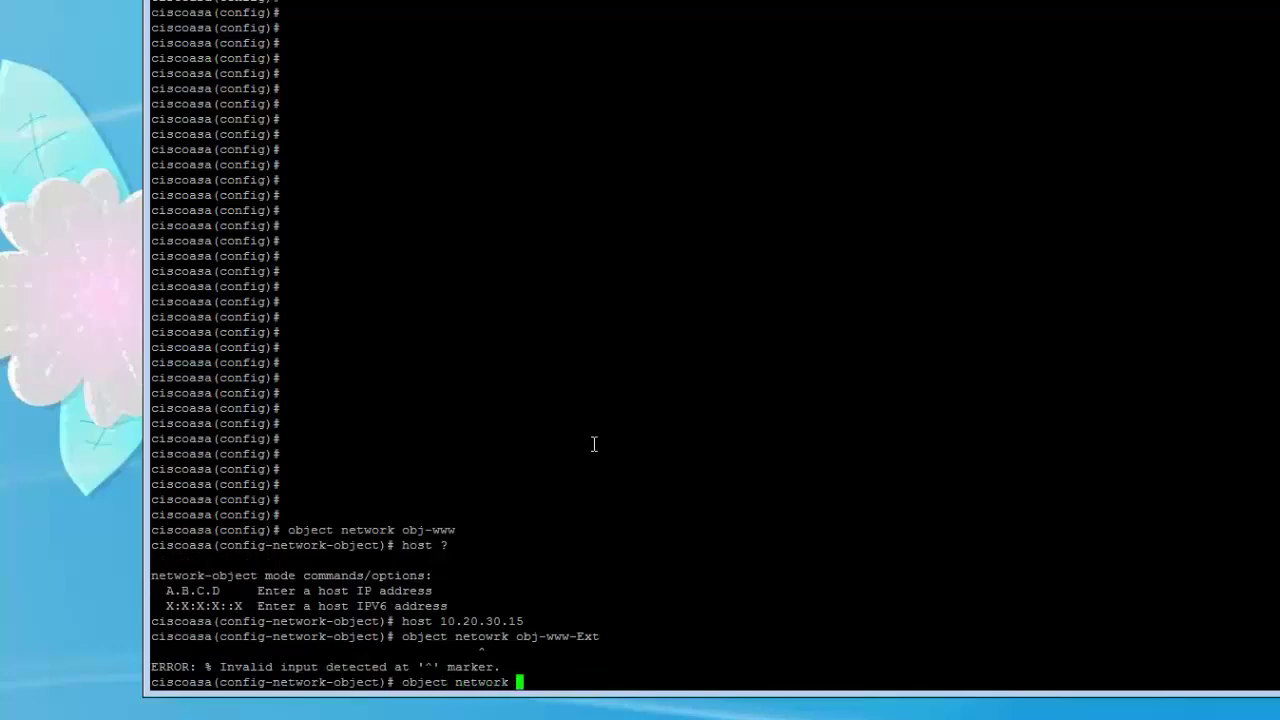
{"action": "type", "text": "obj-www-Ext"}
{"action": "key", "text": "Return"}
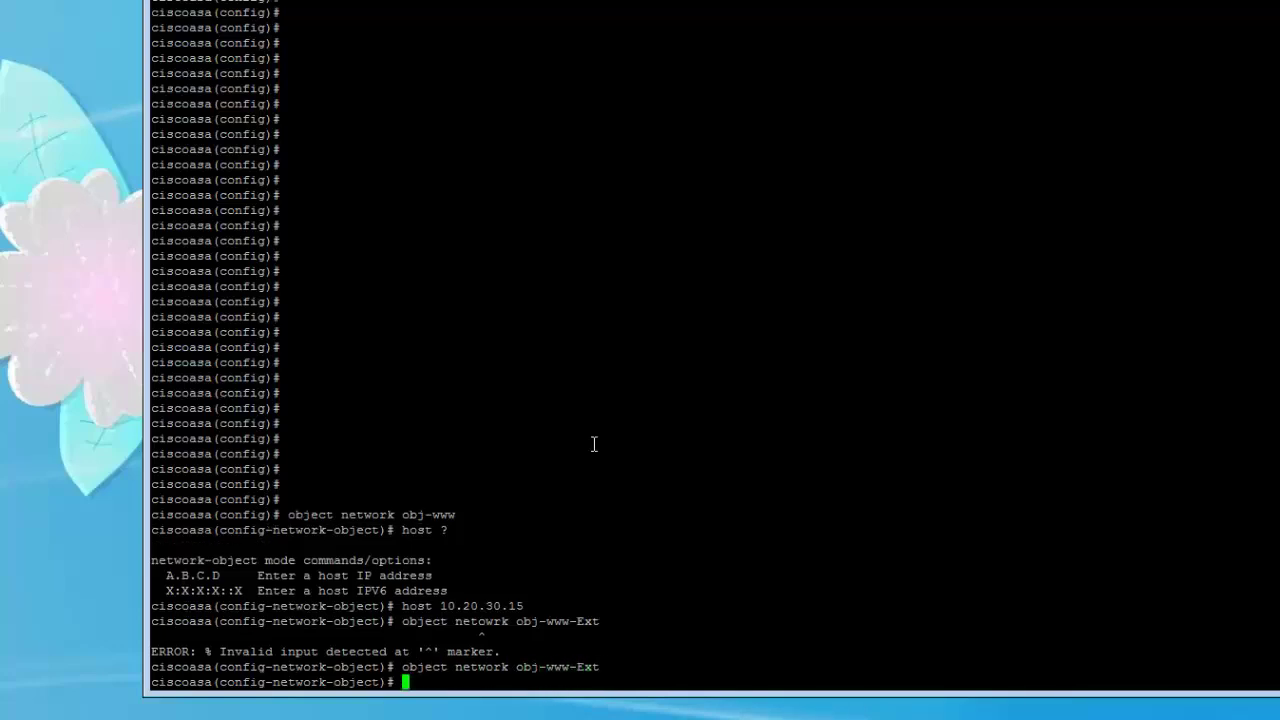
{"action": "type", "text": "host 12.12.12.15"}
{"action": "key", "text": "Return"}
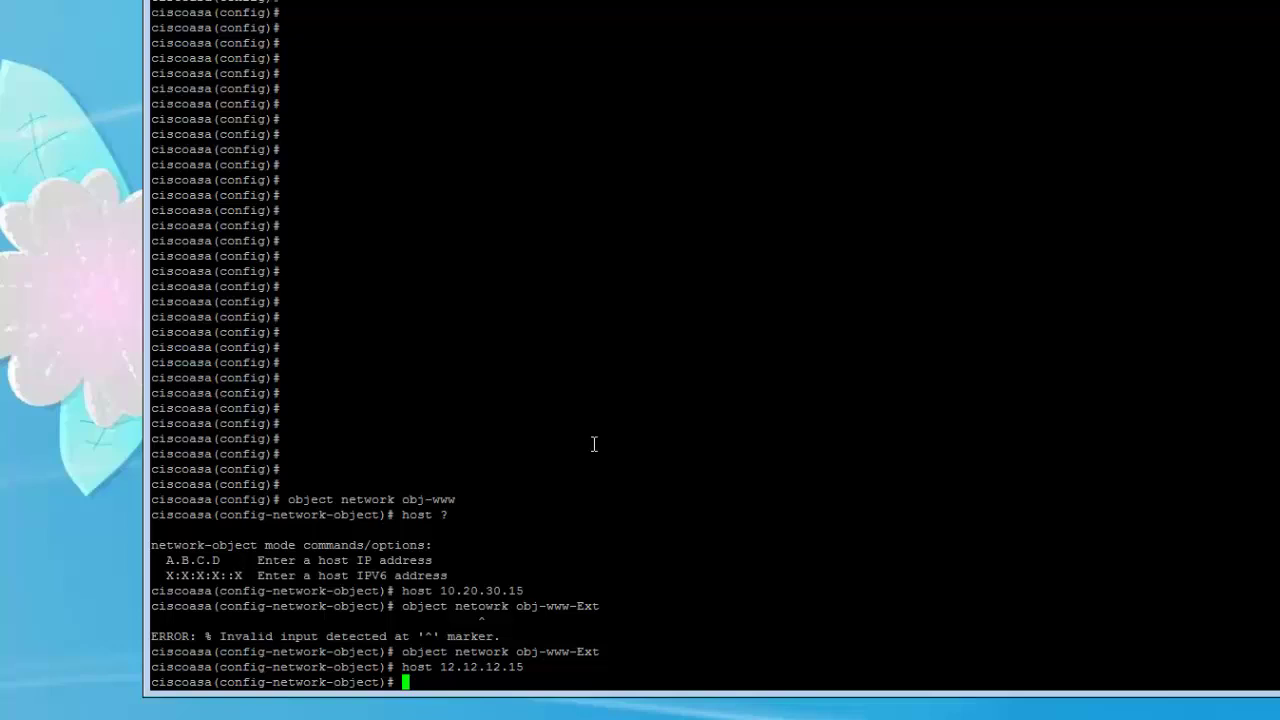
Give the object obj-www a static NAT from inside to outside with nat (inside,outside) static obj-www-Ext
{"action": "type", "text": "o"}
{"action": "key", "text": "BackSpace"}
{"action": "type", "text": "object network obj-www"}
{"action": "key", "text": "Return"}
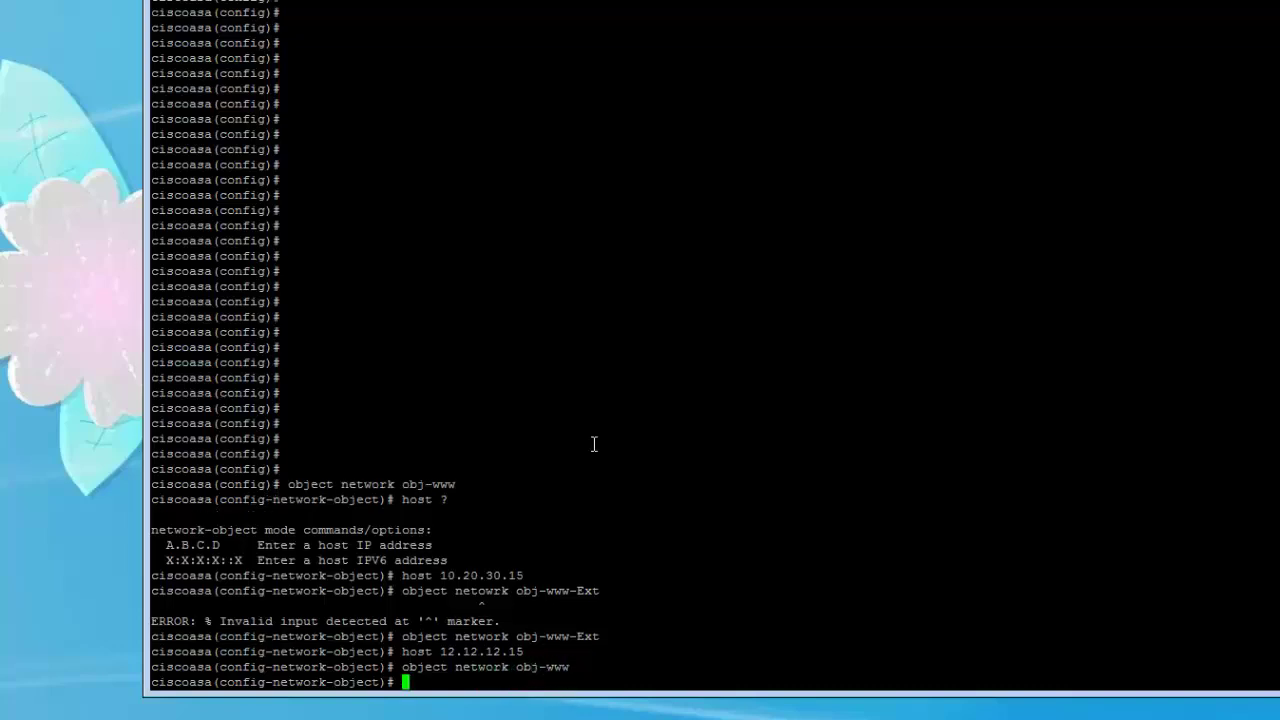
{"action": "type", "text": "nat (inside,outside"}
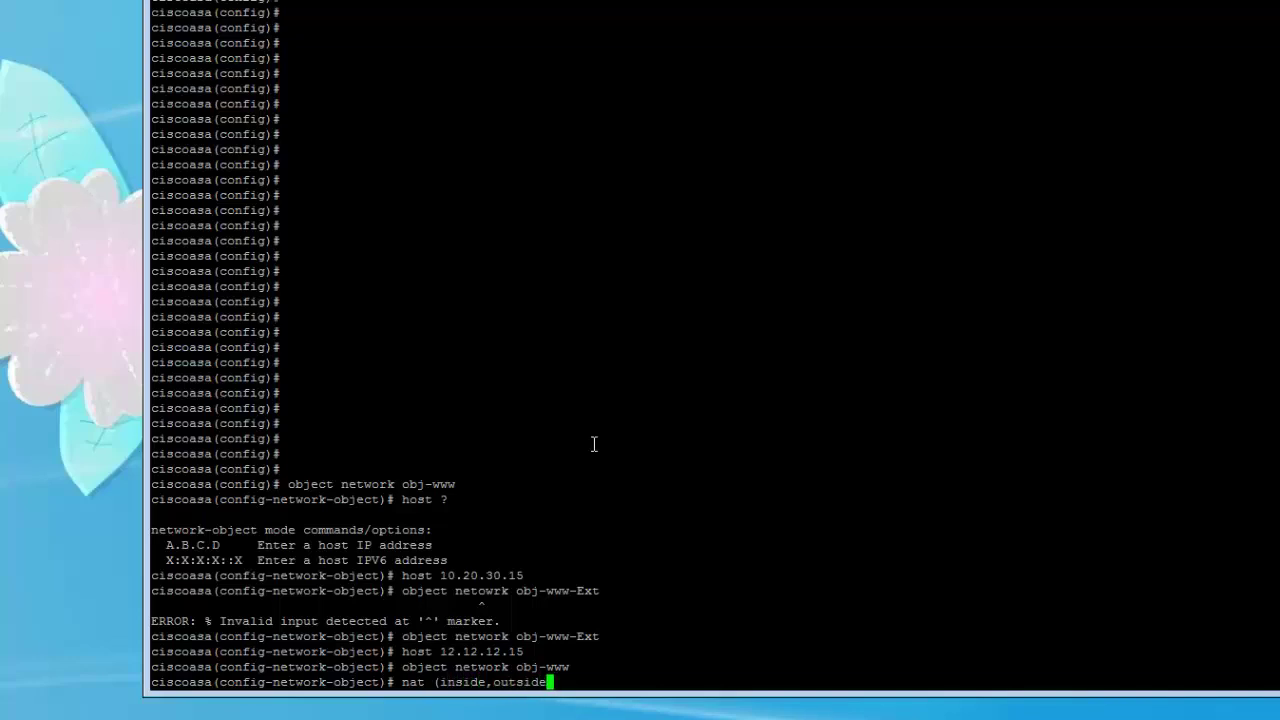
{"action": "type", "text": ") ?"}
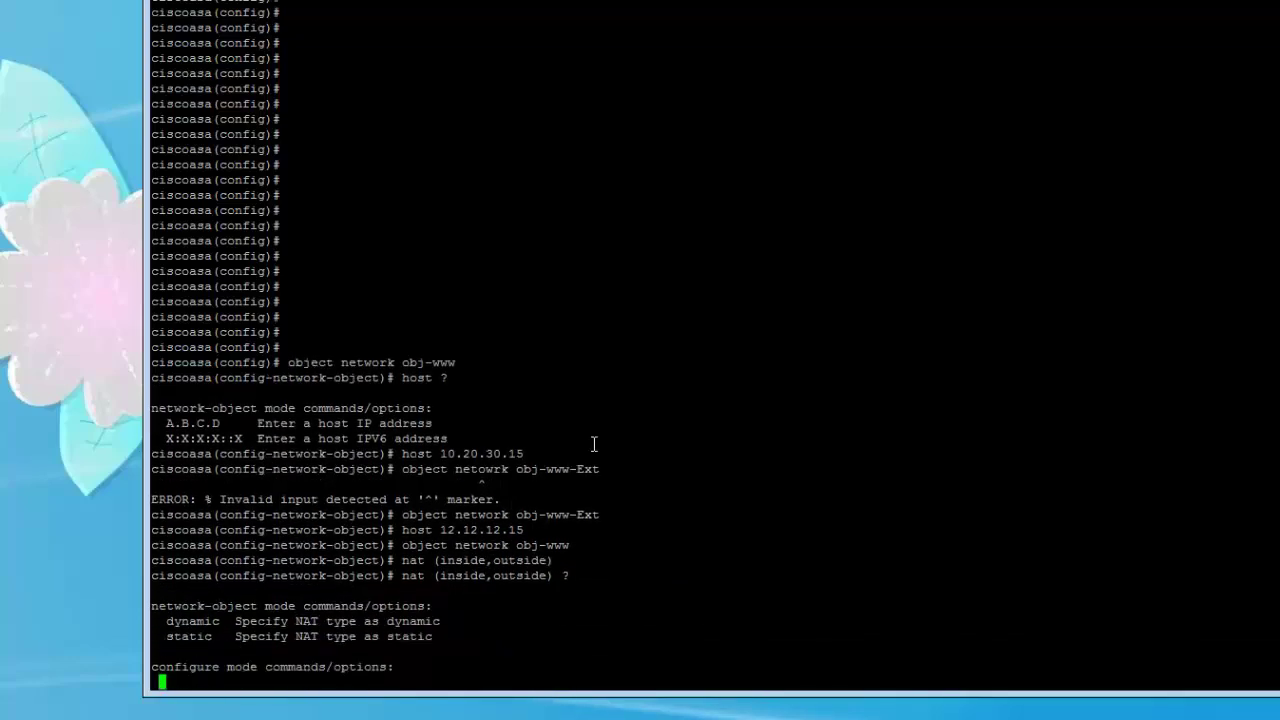
{"action": "type", "text": "static "}
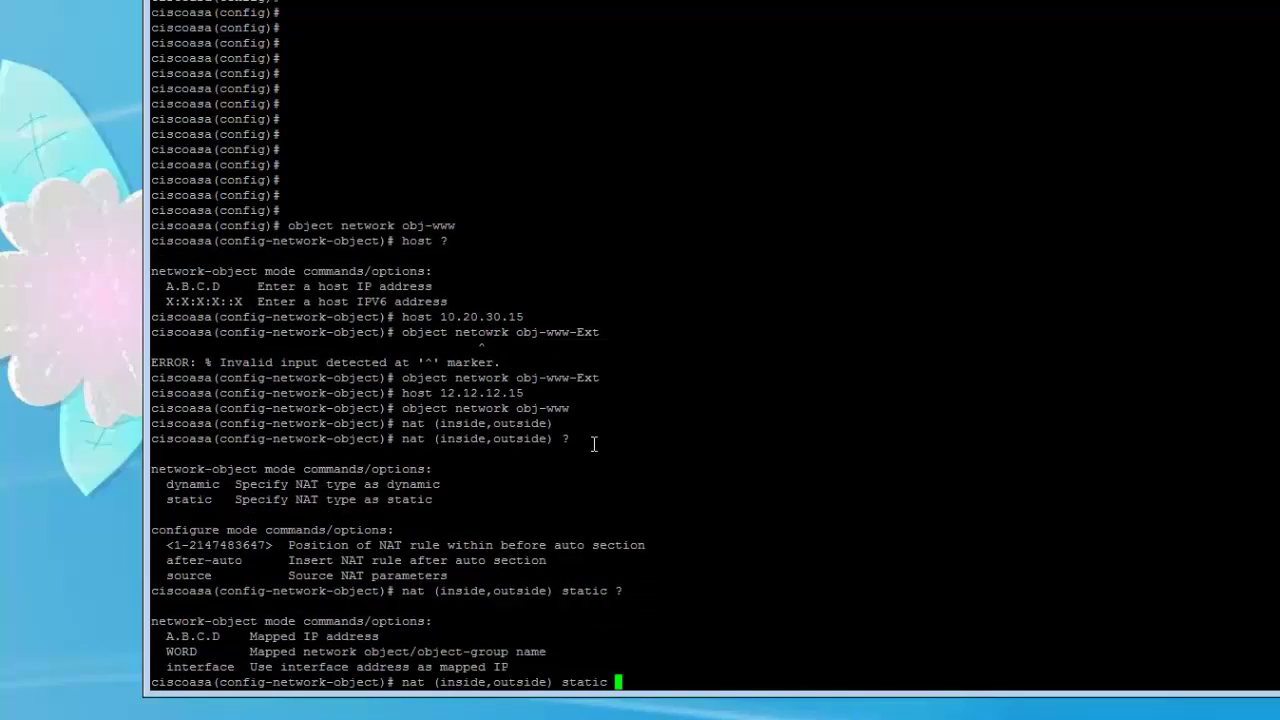
{"action": "type", "text": "?obj-www-Ext"}
{"action": "key", "text": "Return"}
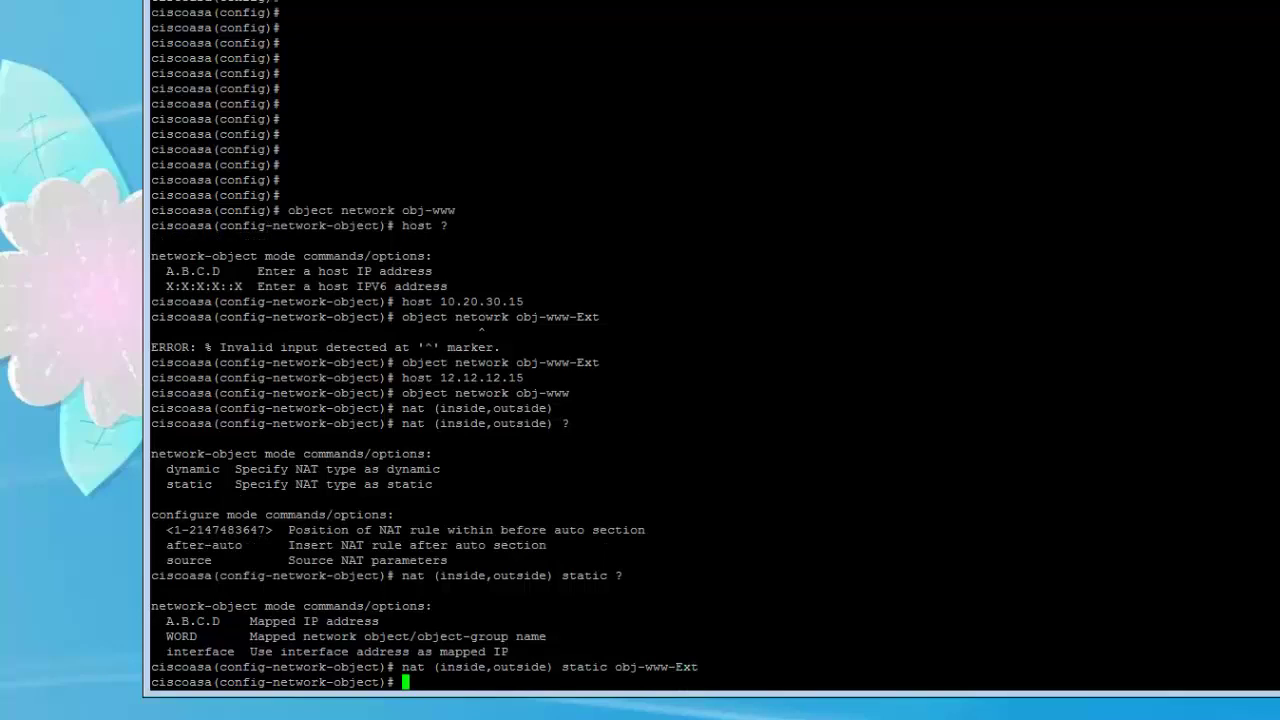
Switch to ASDM, examine the NAT rules for obj-www and obj-snmp, and open the access rules
{"action": "key", "text": "alt+Tab"}
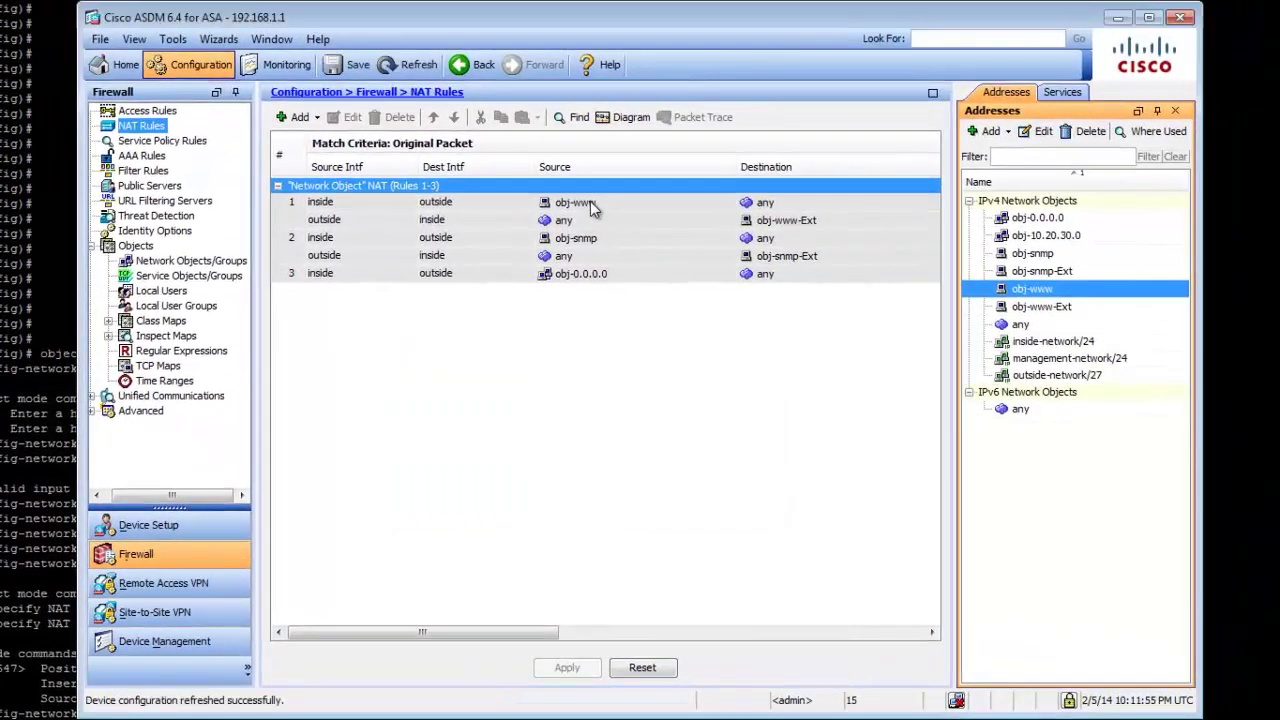
{"action": "left_click", "coordinate": [590, 204]}
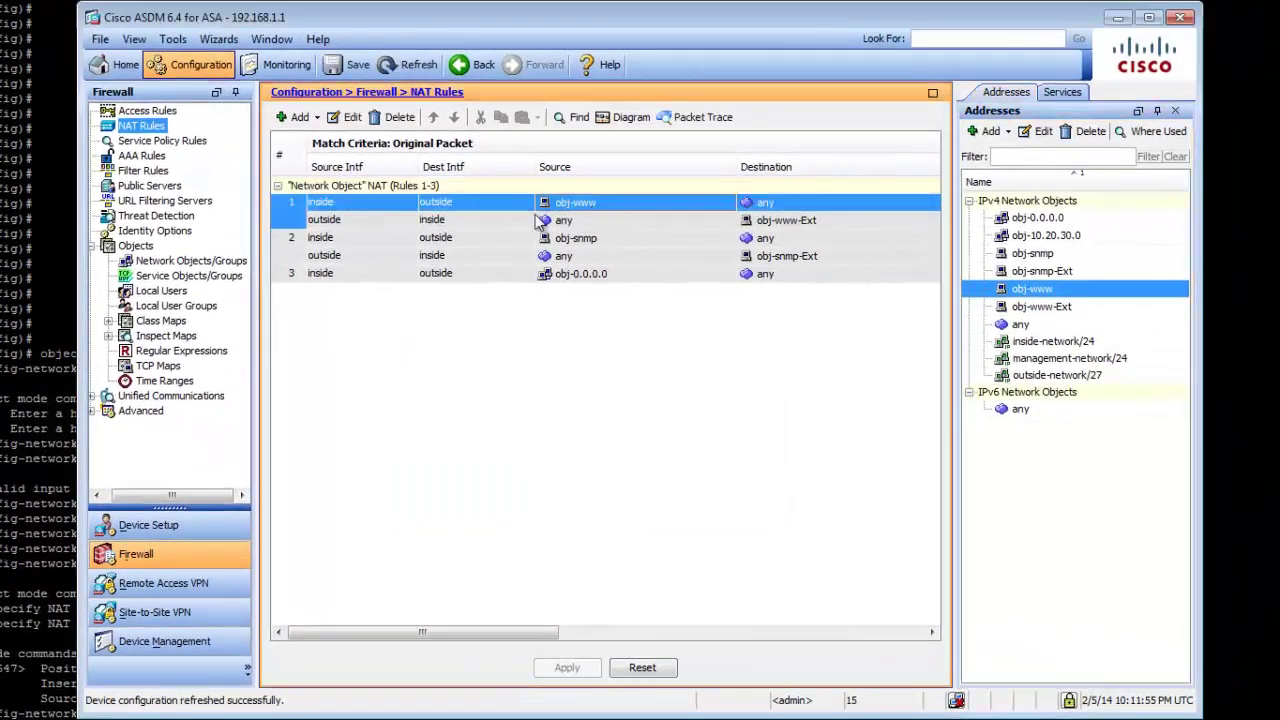
{"action": "left_click", "coordinate": [510, 222]}
{"action": "left_click", "coordinate": [515, 205]}
{"action": "left_click", "coordinate": [637, 224]}
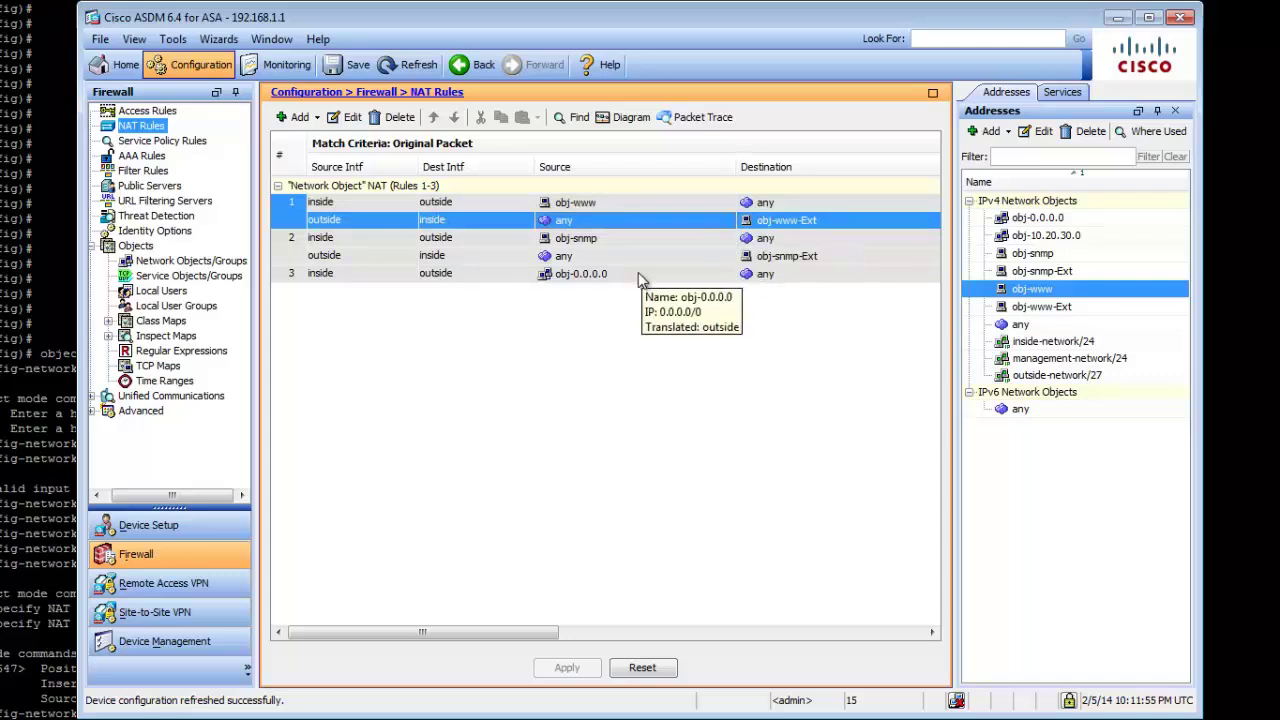
{"action": "left_click", "coordinate": [600, 240]}
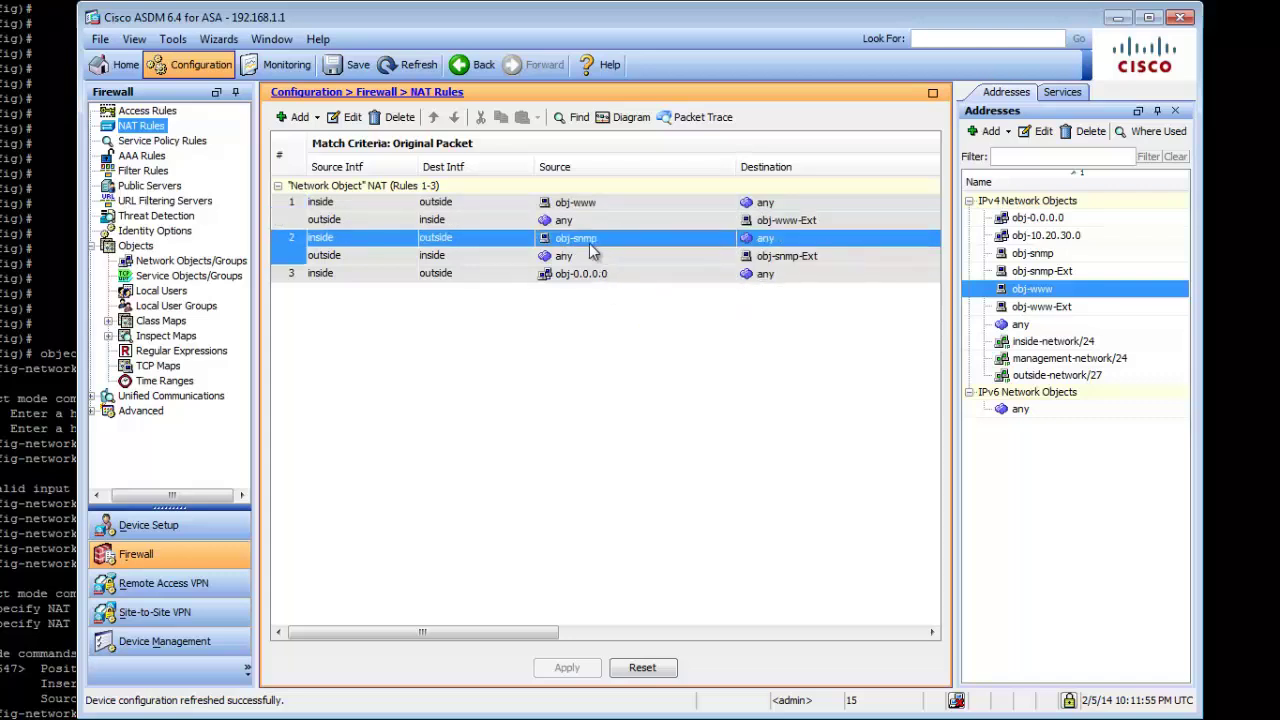
{"action": "left_click", "coordinate": [145, 111]}
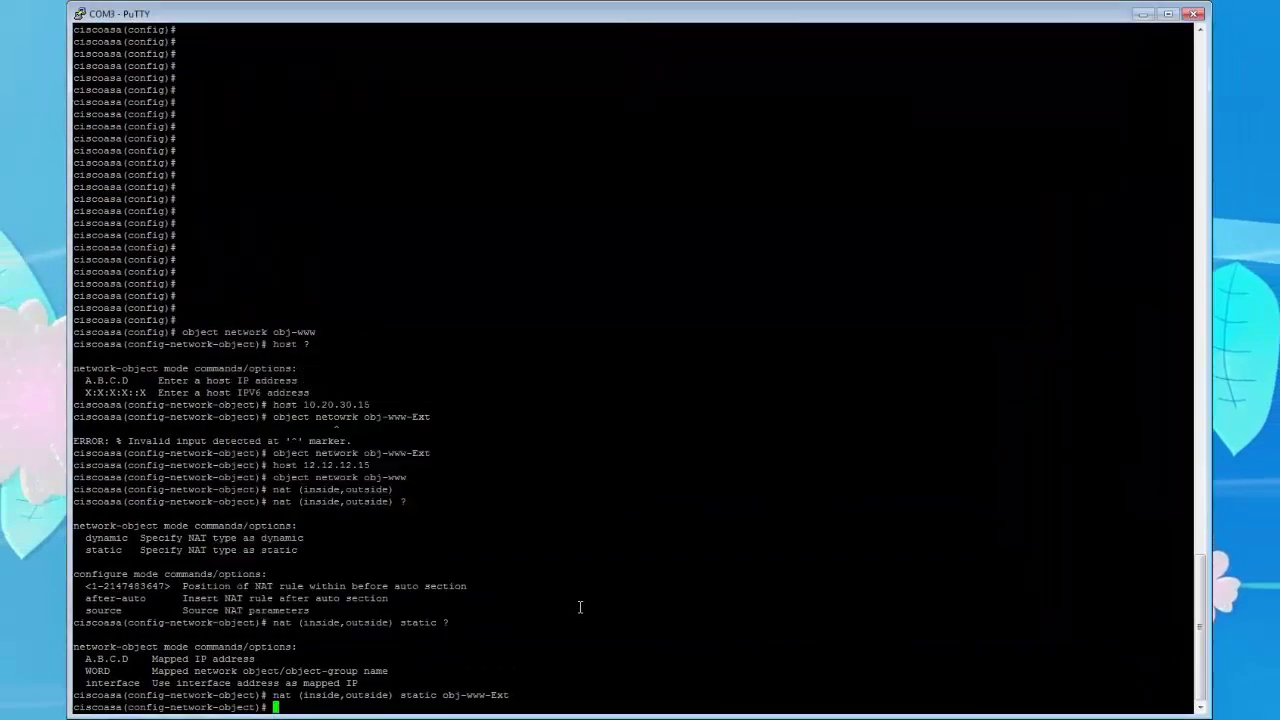
In the PuTTY console, leave configuration mode with end and move the old output out of view with blank prompts
{"action": "type", "text": "end"}
{"action": "key", "text": "Return"}
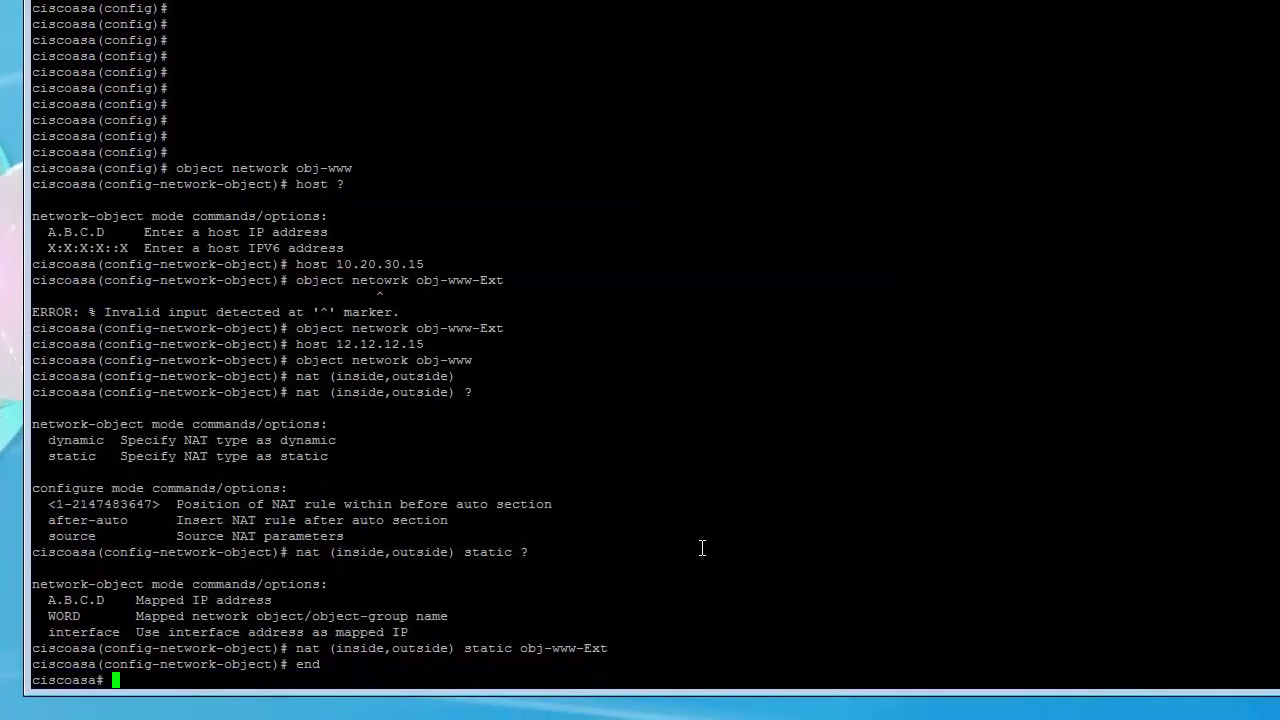
{"action": "key", "text": "Return"}
{"action": "key", "text": "Return"}
{"action": "key", "text": "Return"}
{"action": "key", "text": "Return"}
{"action": "key", "text": "Return"}
{"action": "key", "text": "Return"}
{"action": "key", "text": "Return"}
{"action": "key", "text": "Return"}
{"action": "key", "text": "Return"}
{"action": "key", "text": "Return"}
{"action": "key", "text": "Return"}
{"action": "key", "text": "Return"}
{"action": "key", "text": "Return"}
{"action": "key", "text": "Return"}
{"action": "key", "text": "Return"}
{"action": "key", "text": "Return"}
{"action": "key", "text": "Return"}
{"action": "key", "text": "Return"}
{"action": "key", "text": "Return"}
{"action": "key", "text": "Return"}
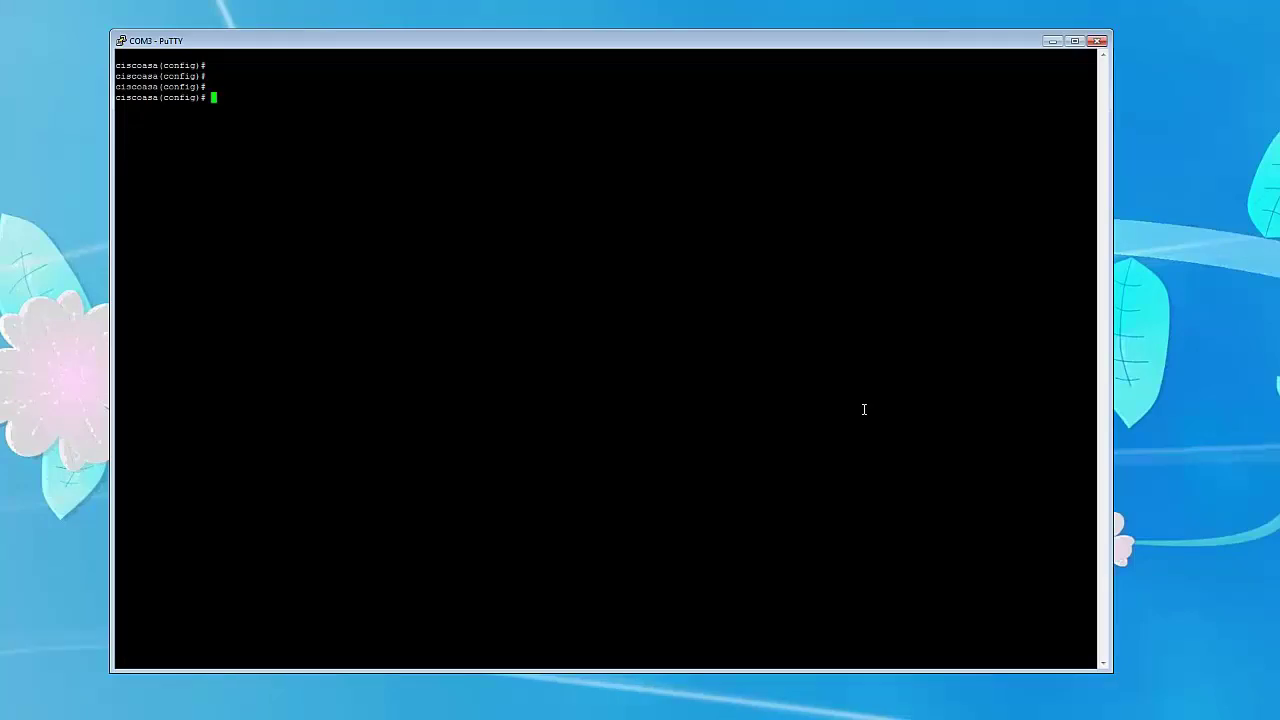
Add the access-list entry outside_access_in extended permit tcp any object obj-www eq www in configuration mode
{"action": "type", "text": "acces"}
{"action": "key", "text": "Tab"}
{"action": "type", "text": "li"}
{"action": "key", "text": "Tab"}
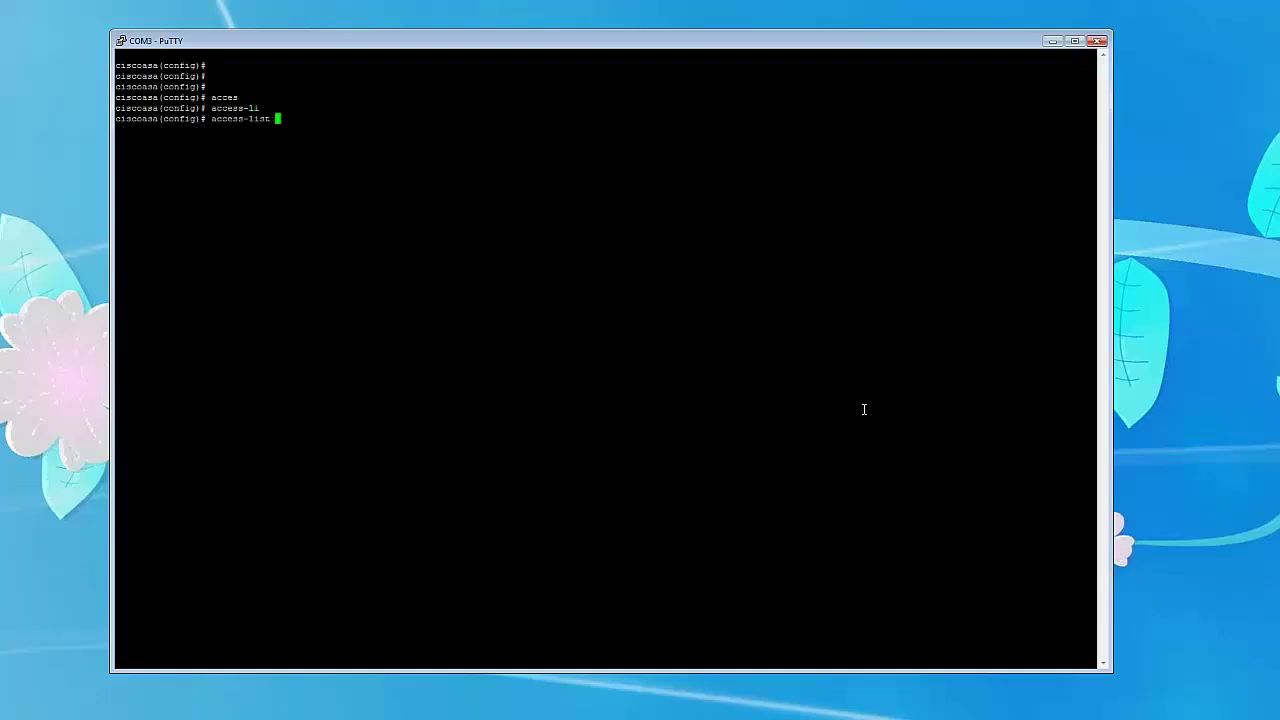
{"action": "type", "text": "outside_acc"}
{"action": "key", "text": "Tab"}
{"action": "type", "text": "es"}
{"action": "key", "text": "Tab"}
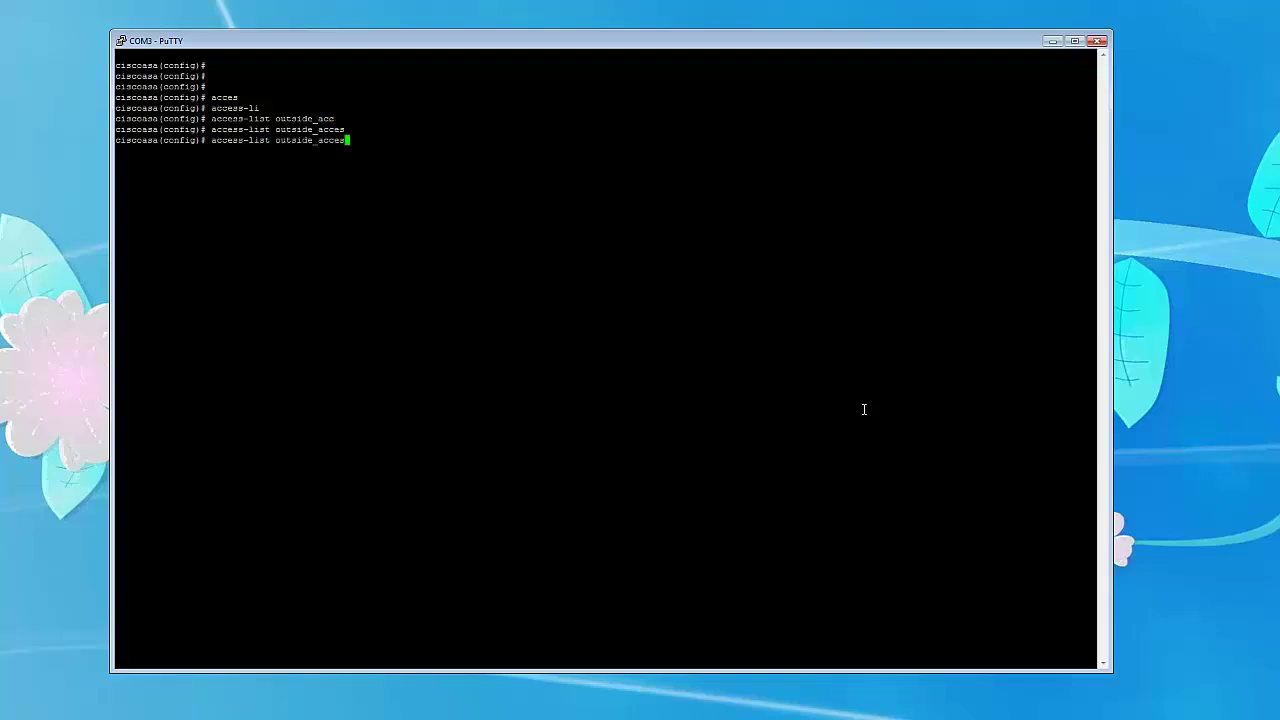
{"action": "type", "text": "s_in extended"}
{"action": "key", "text": "Tab"}
{"action": "type", "text": "perm"}
{"action": "key", "text": "Tab"}
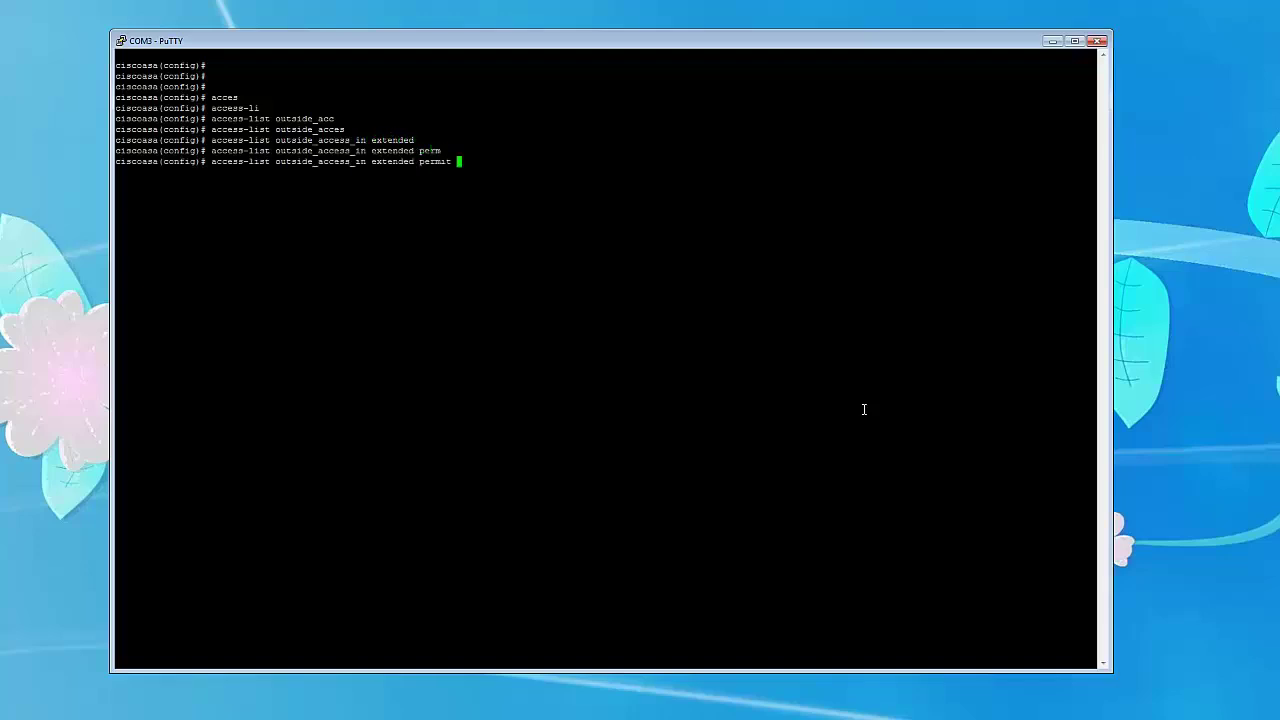
{"action": "type", "text": "tcp"}
{"action": "type", "text": "any ojbe"}
{"action": "key", "text": "BackSpace"}
{"action": "key", "text": "BackSpace"}
{"action": "key", "text": "BackSpace"}
{"action": "type", "text": "bject obj"}
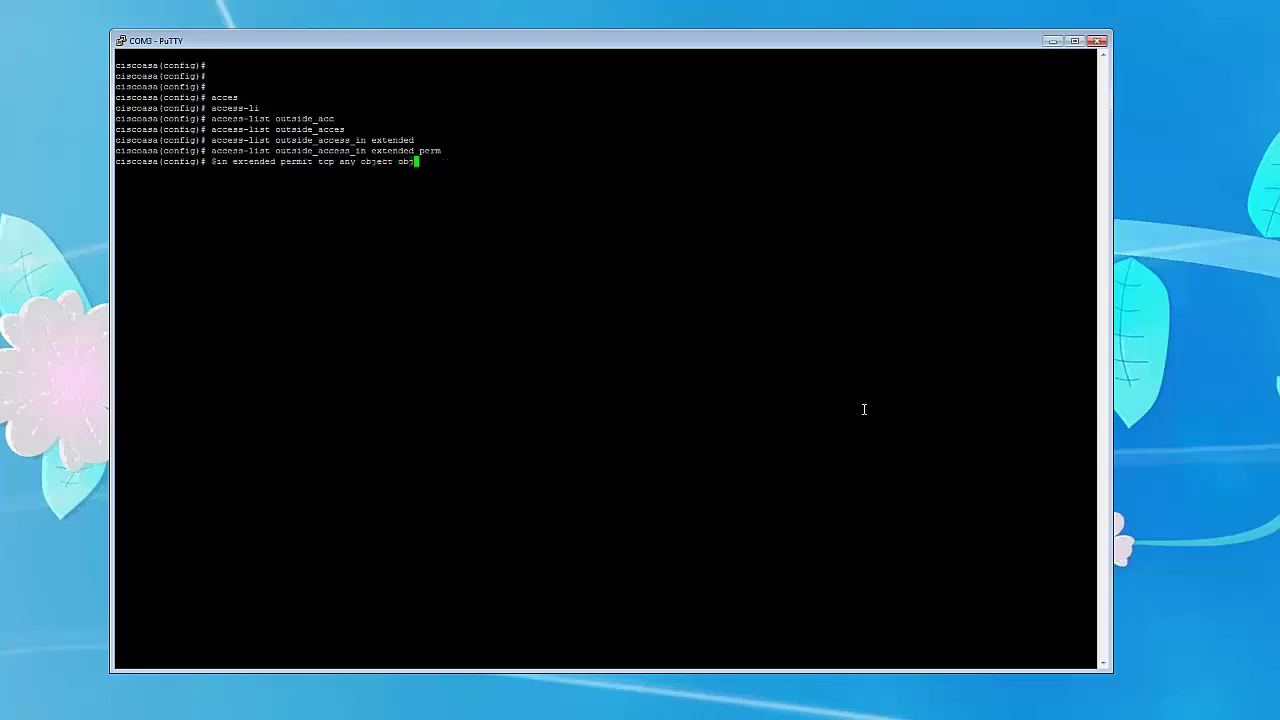
{"action": "type", "text": "-www eq"}
{"action": "key", "text": "Tab"}
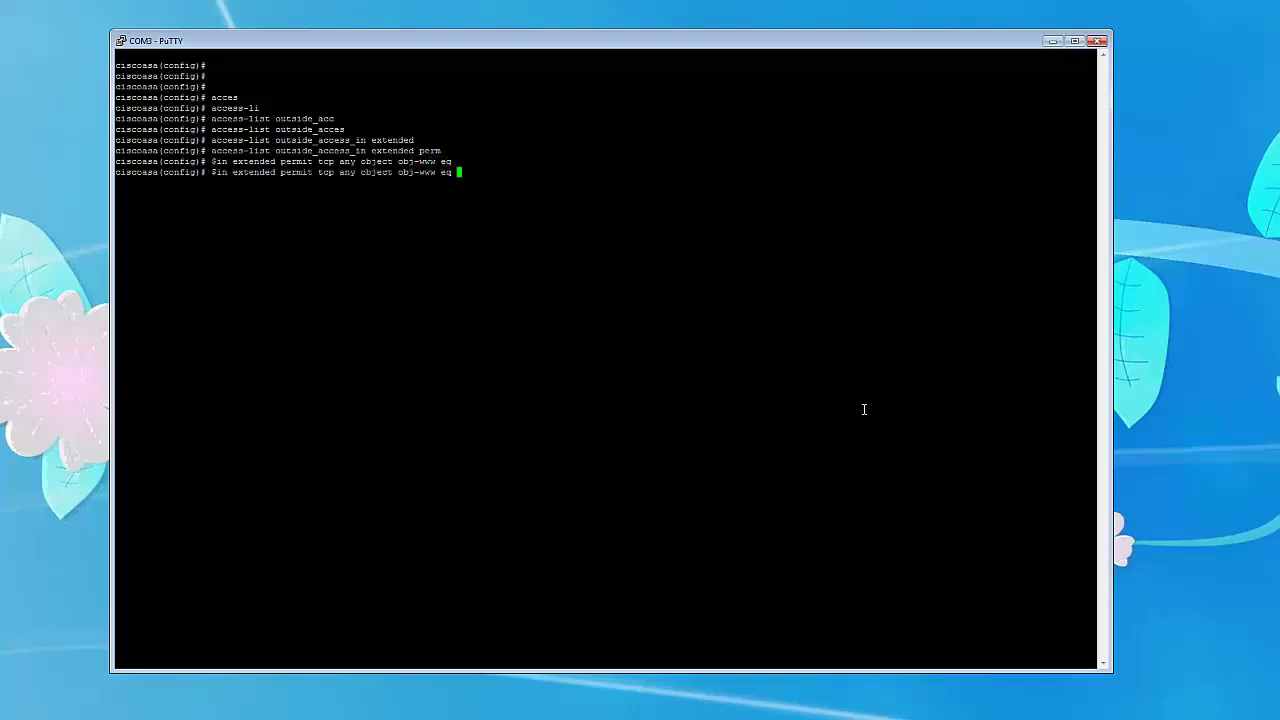
{"action": "type", "text": "www"}
{"action": "key", "text": "Return"}
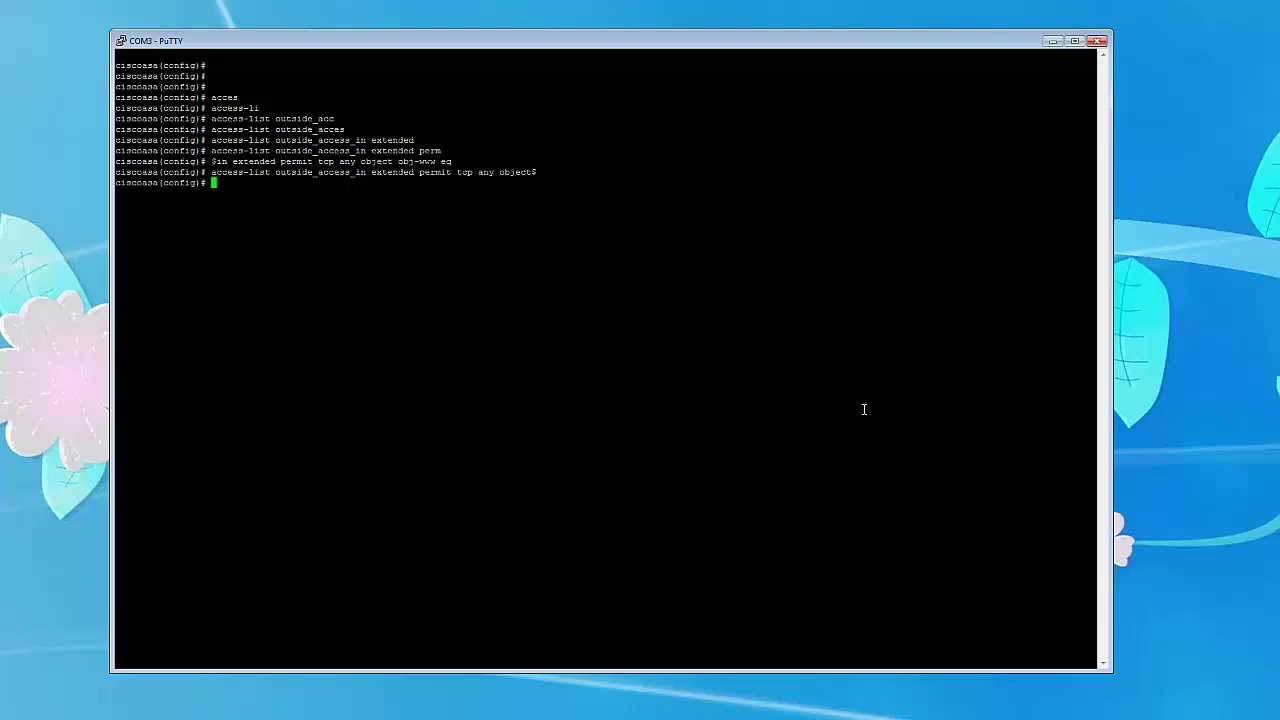
Bind the access list inbound on the outside interface with access-group outside_access_in in interface outside
{"action": "type", "text": "access-g"}
{"action": "key", "text": "Tab"}
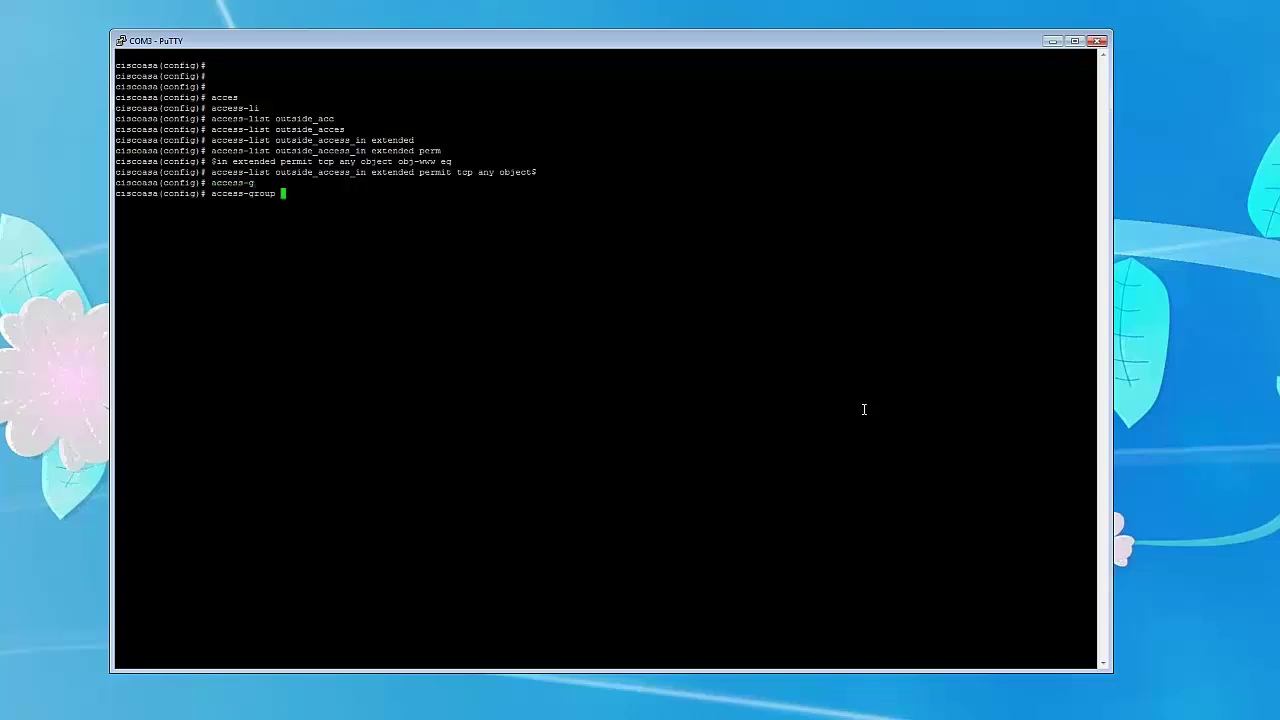
{"action": "type", "text": "outside"}
{"action": "key", "text": "BackSpace"}
{"action": "key", "text": "BackSpace"}
{"action": "key", "text": "BackSpace"}
{"action": "key", "text": "BackSpace"}
{"action": "type", "text": "side_access_in in interface"}
{"action": "key", "text": "BackSpace"}
{"action": "key", "text": "BackSpace"}
{"action": "key", "text": "BackSpace"}
{"action": "key", "text": "BackSpace"}
{"action": "key", "text": "BackSpace"}
{"action": "key", "text": "BackSpace"}
{"action": "key", "text": "Tab"}
{"action": "type", "text": "outside"}
{"action": "key", "text": "Return"}
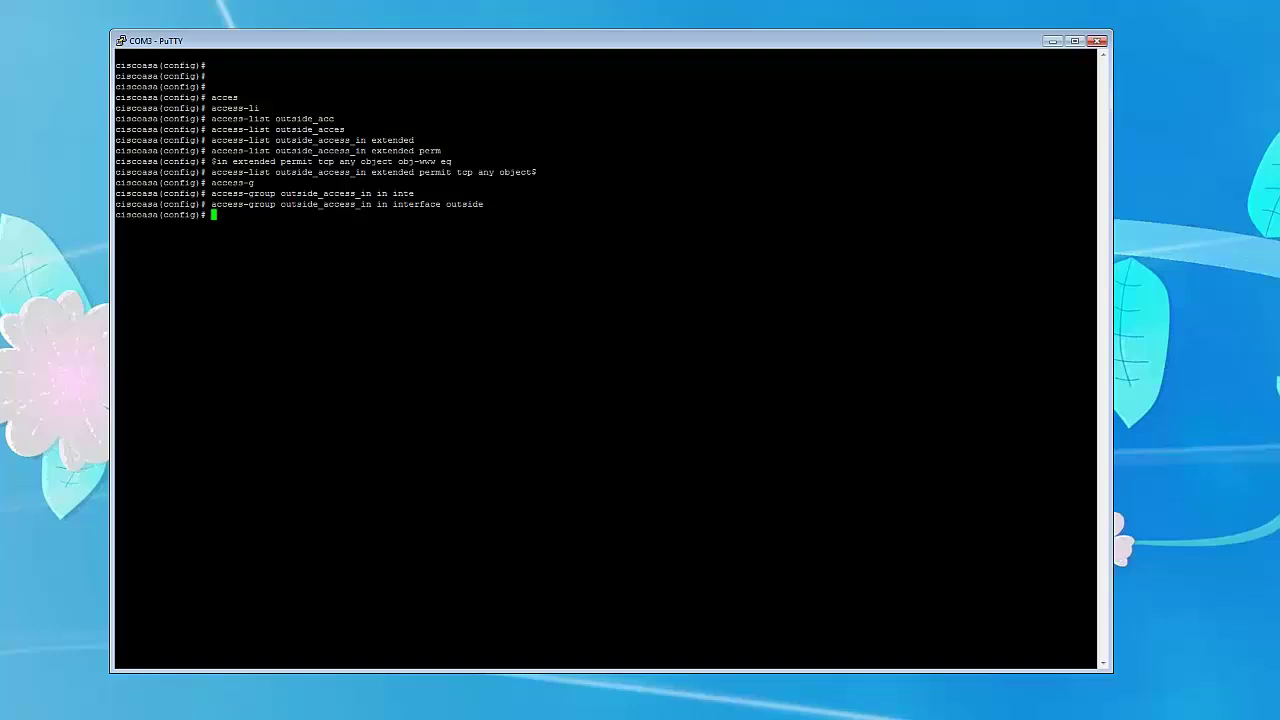
{"action": "key", "text": "alt+Tab"}
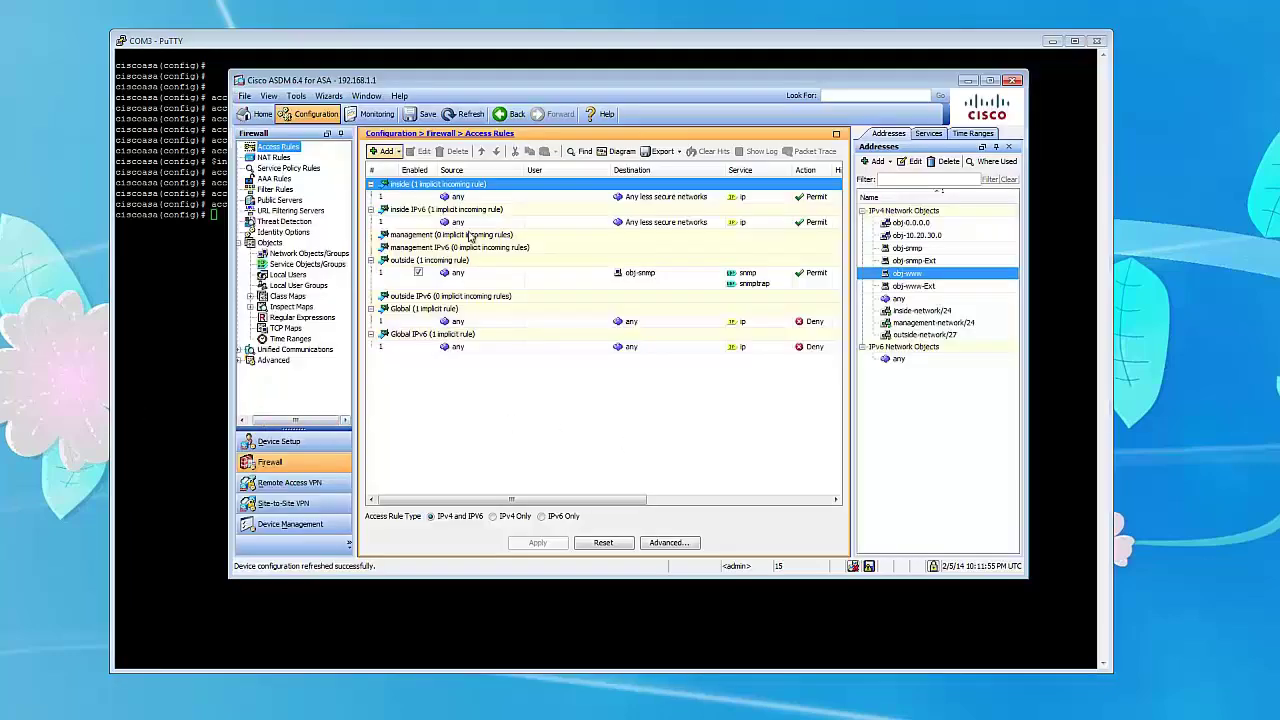
{"action": "left_click", "coordinate": [455, 116]}
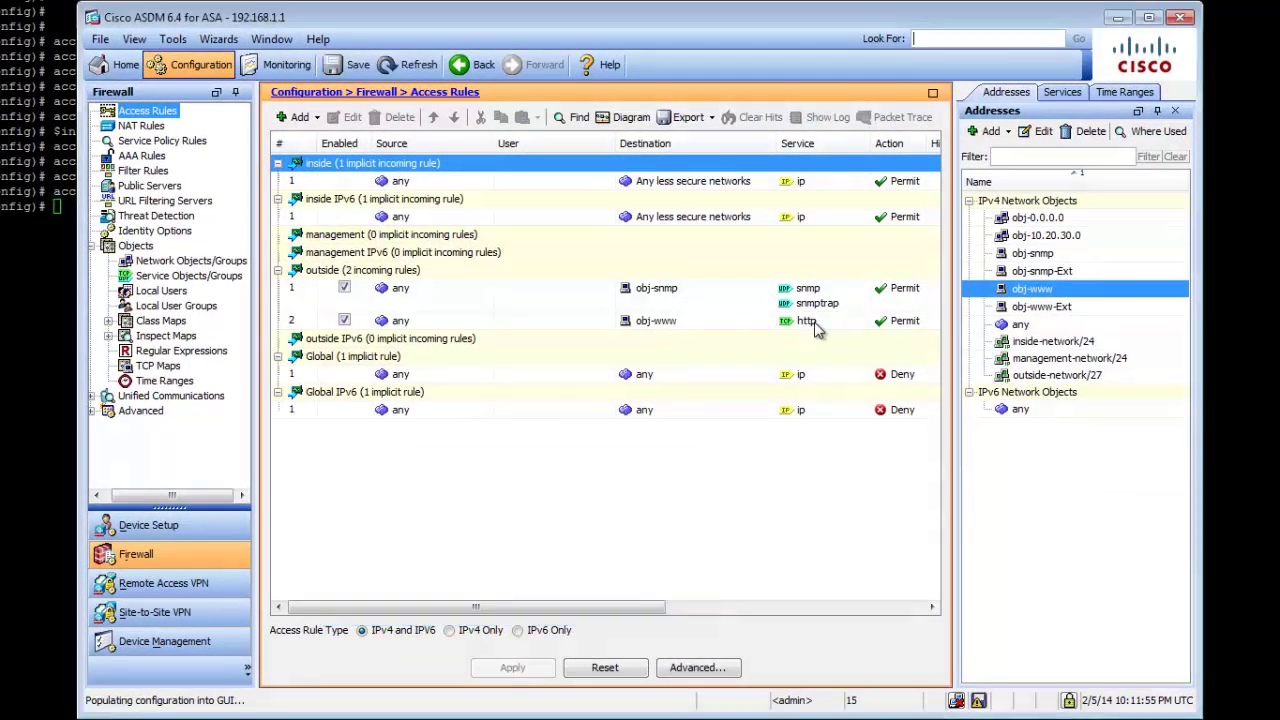
{"action": "left_click", "coordinate": [557, 330]}
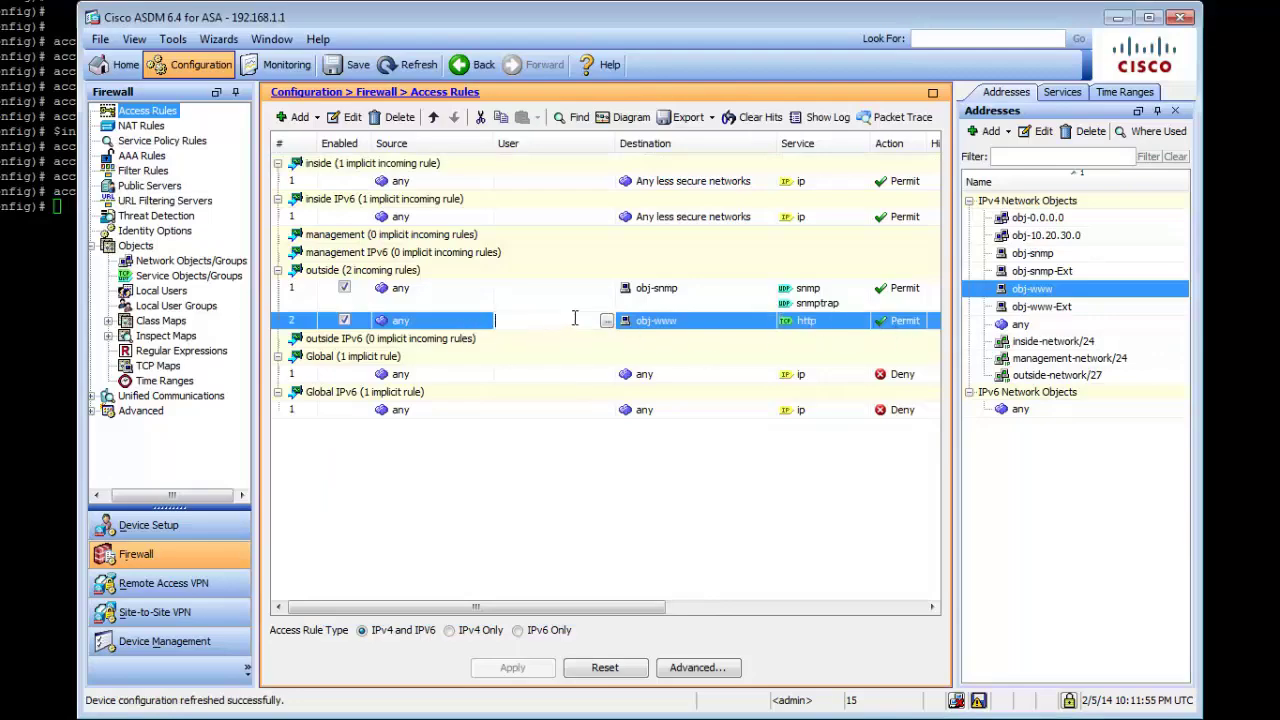
{"action": "left_click", "coordinate": [390, 328]}
{"action": "left_click", "coordinate": [346, 117]}
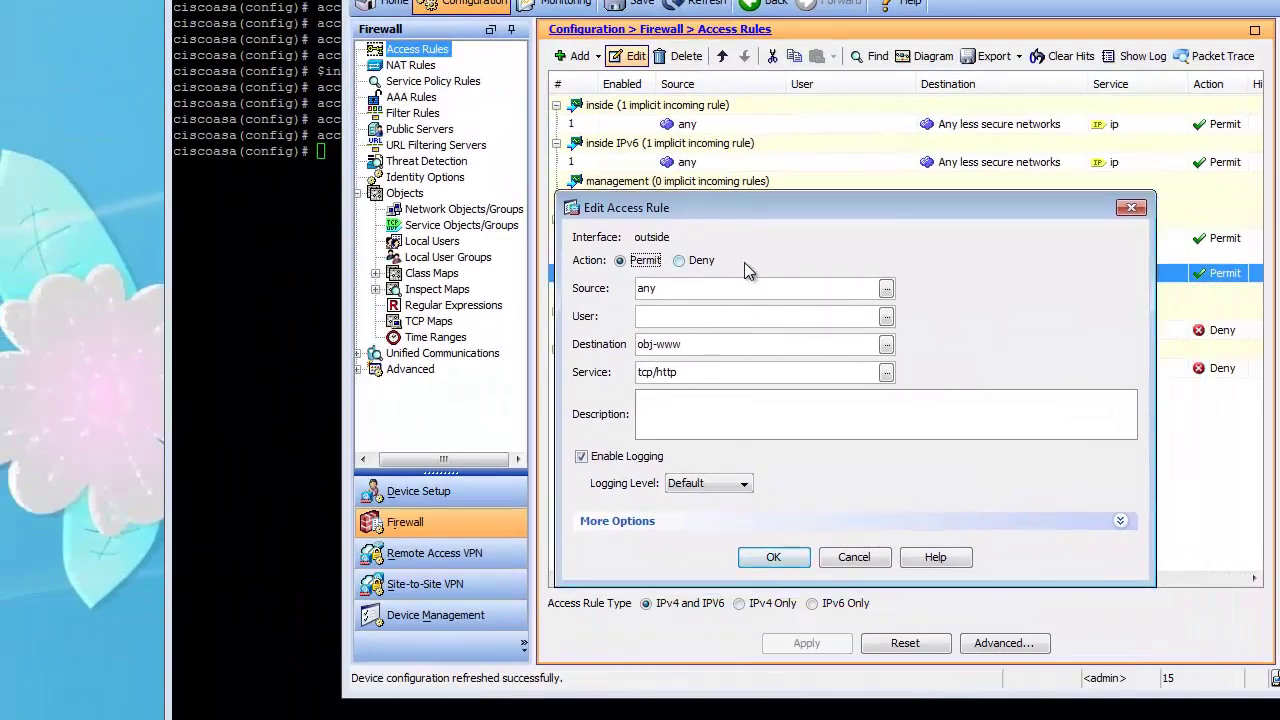
{"action": "left_click_drag", "start_coordinate": [893, 205], "coordinate": [963, 243]}
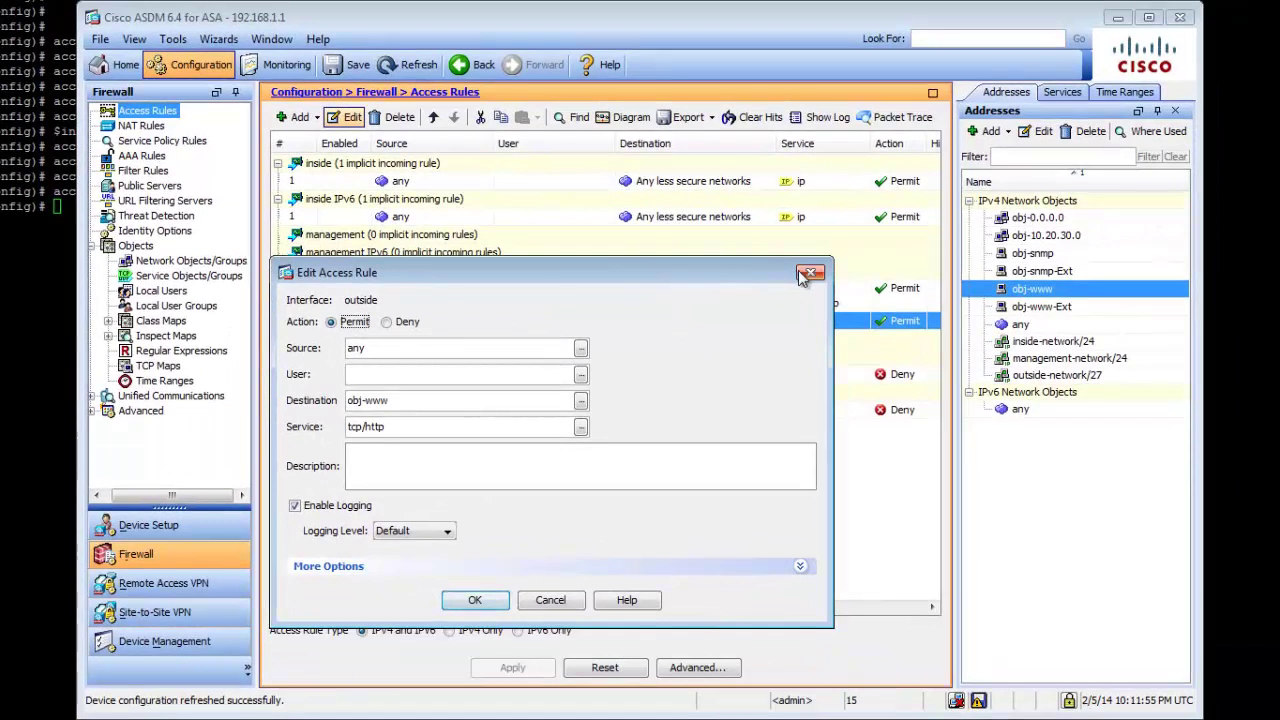
{"action": "left_click", "coordinate": [810, 272]}
{"action": "left_click", "coordinate": [672, 320]}
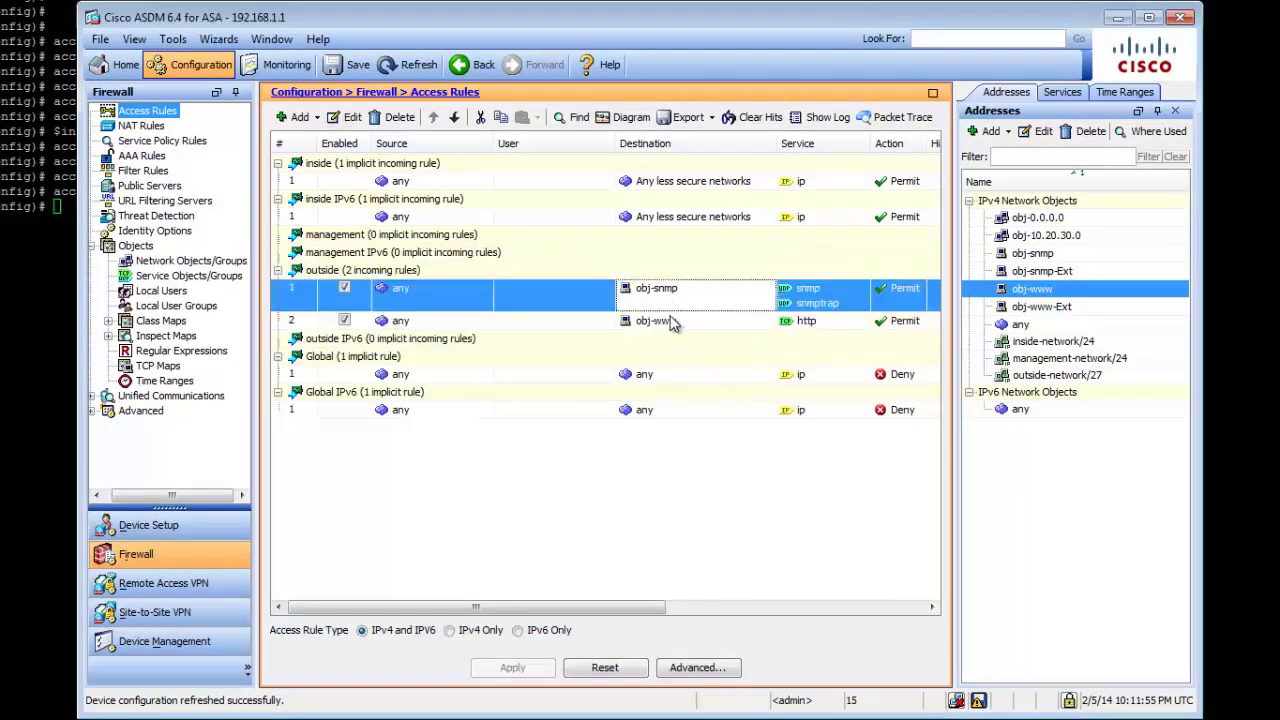
Check the NAT rules once more and open the list of public servers
{"action": "left_click", "coordinate": [146, 127]}
{"action": "left_click", "coordinate": [583, 240]}
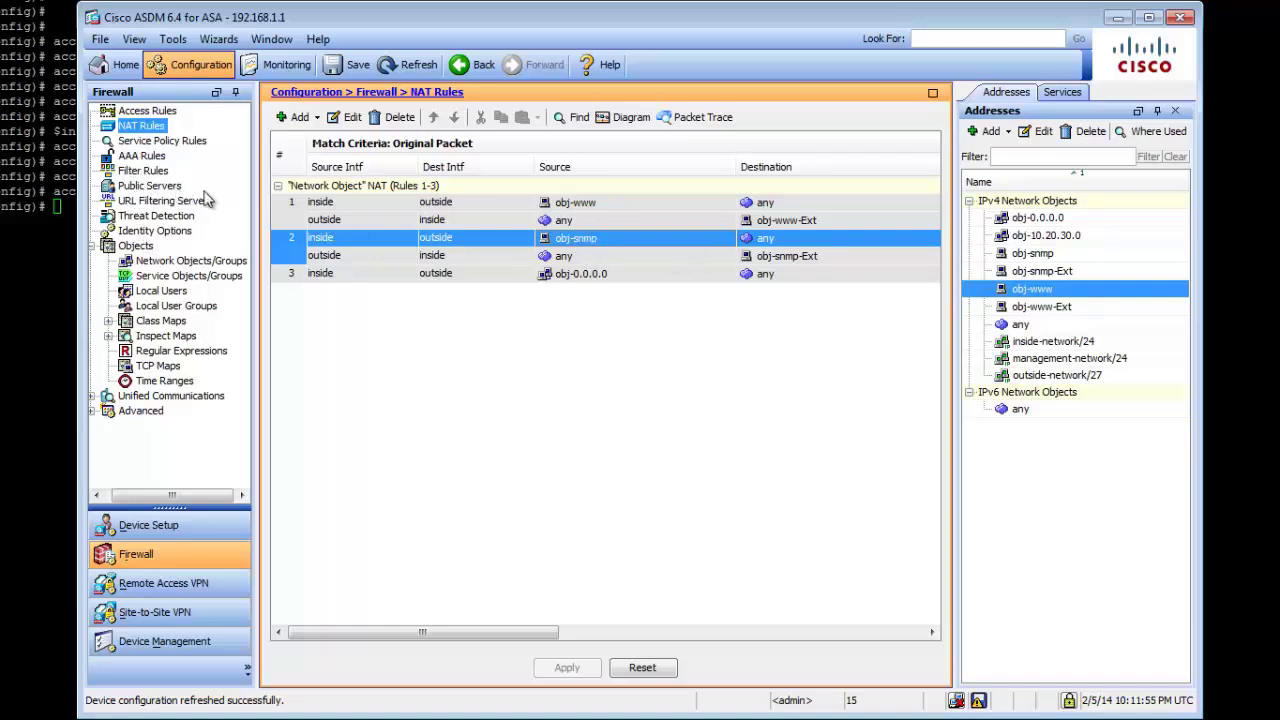
{"action": "left_click", "coordinate": [153, 186]}
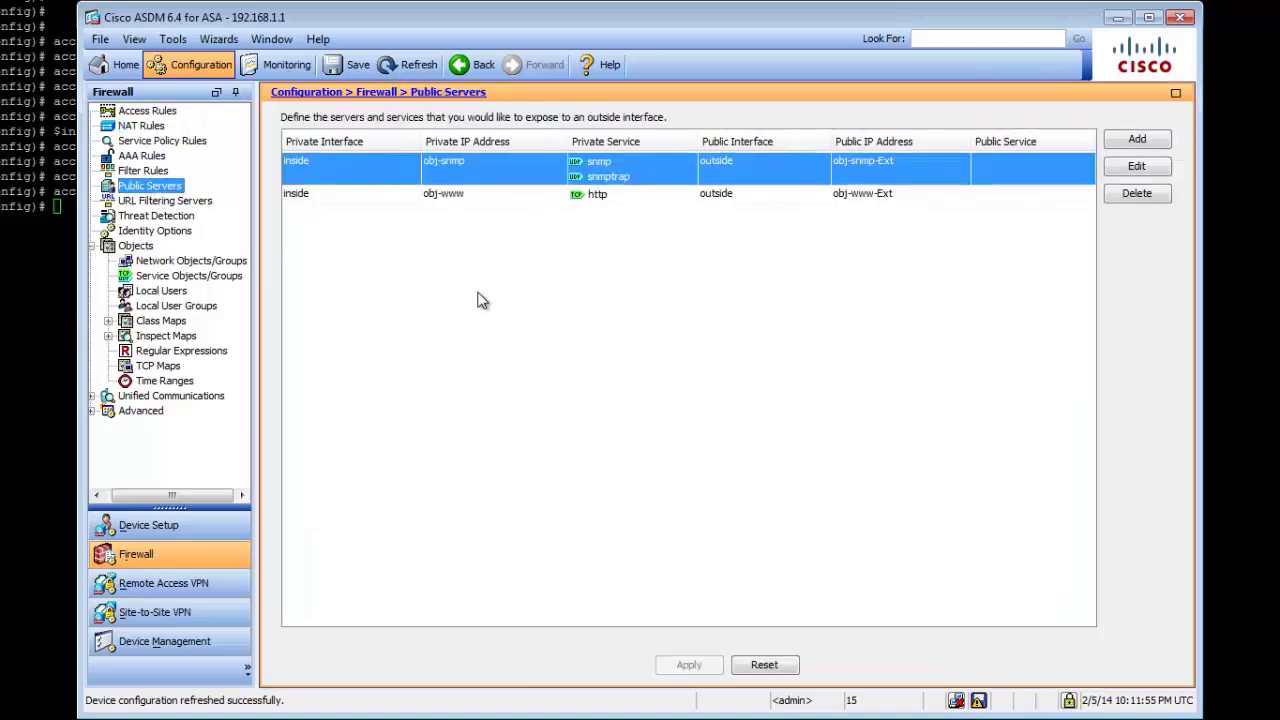